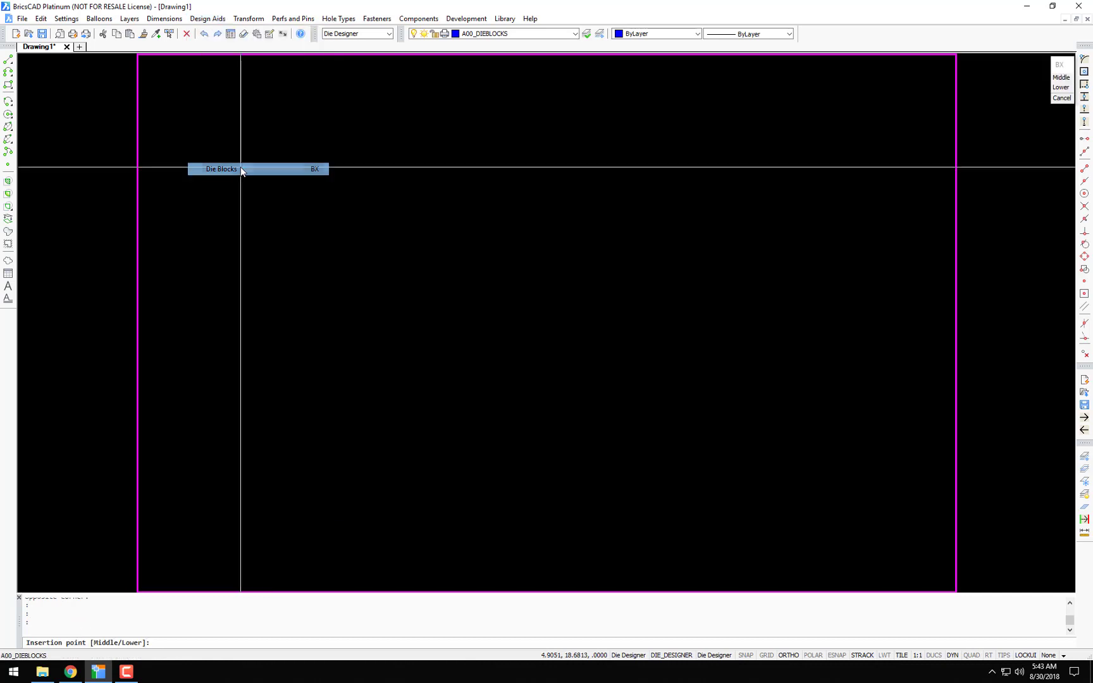
Step: Draw a die block rectangle 12 long and about 6 high inside the magenta border
click(394, 392)
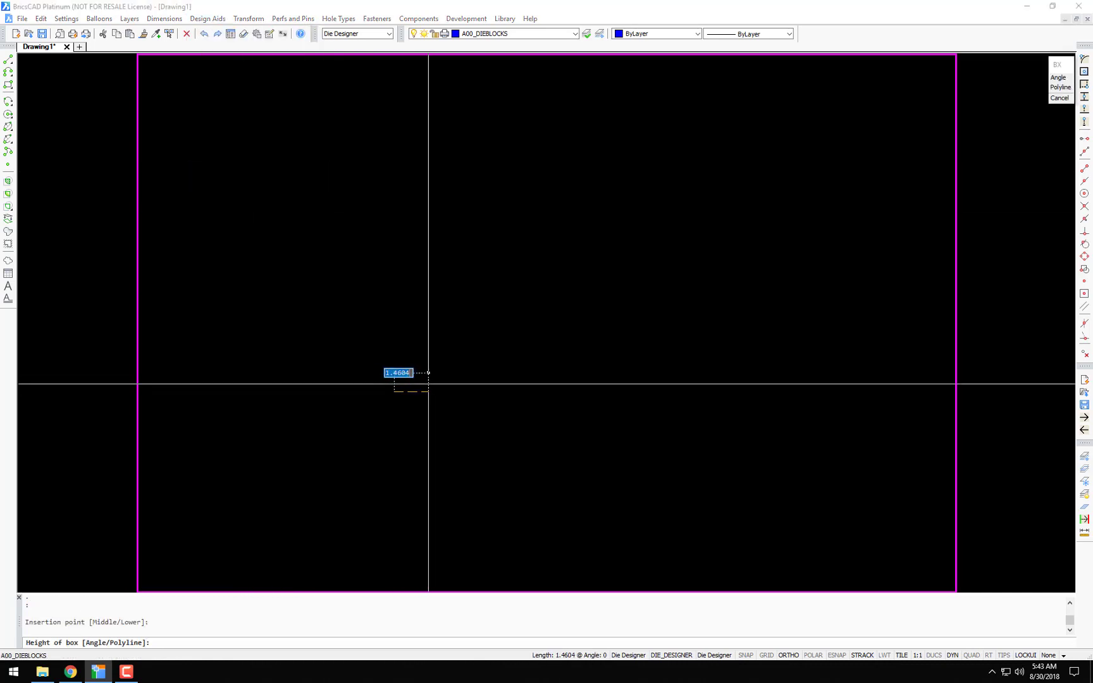
click(428, 383)
text(12)
key(Return)
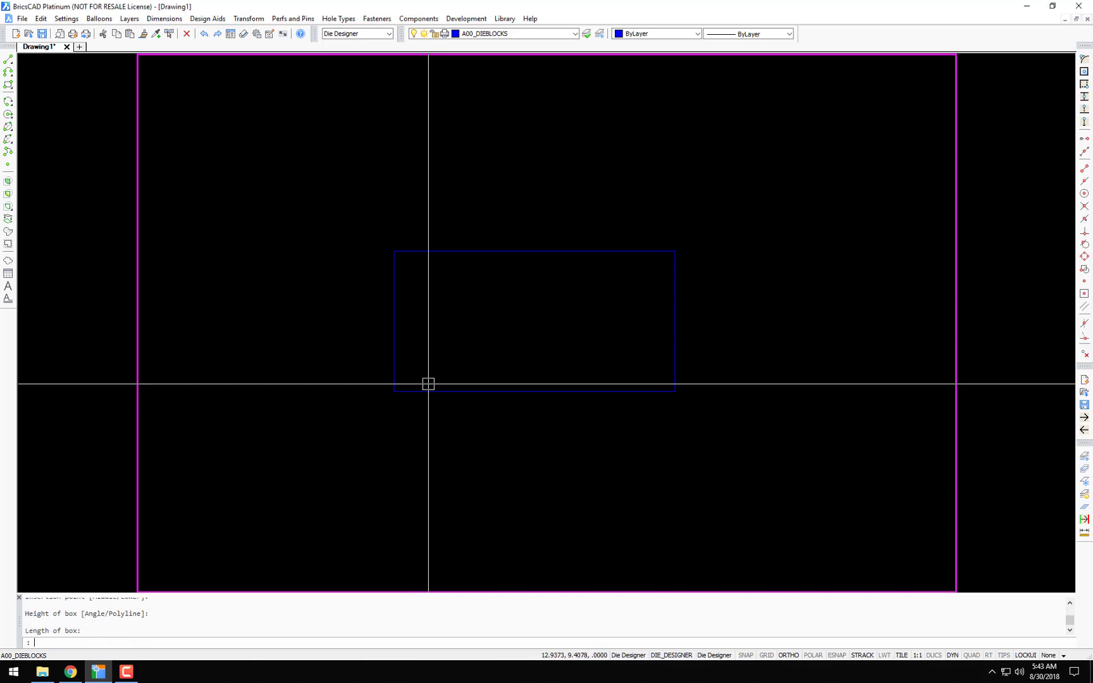
scroll(468, 373, up, 3)
middle_drag(484, 321, 445, 315)
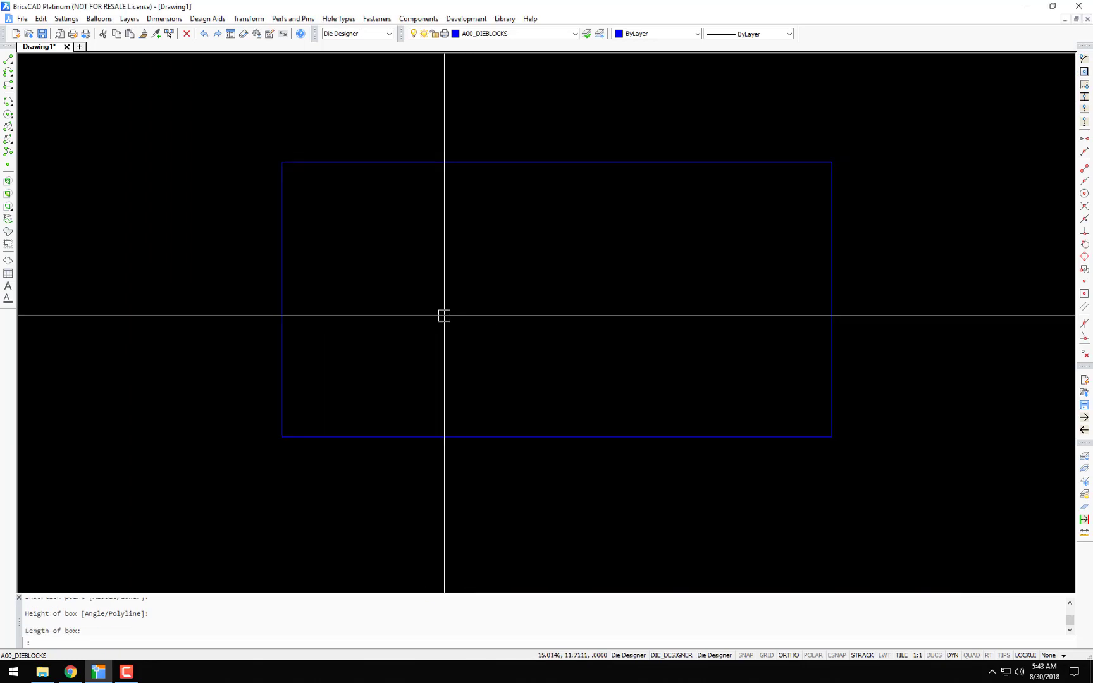
Step: Set up a 3/8-16 socket head cap screw fastener with length 2.25 in the bottom view
click(374, 20)
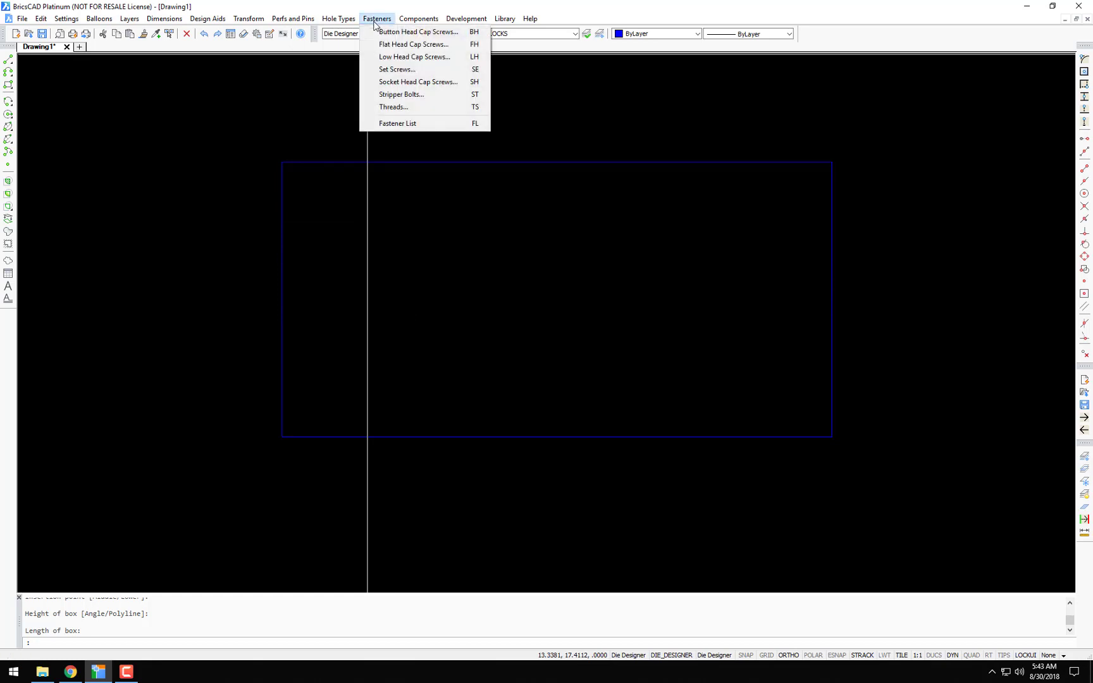
click(406, 83)
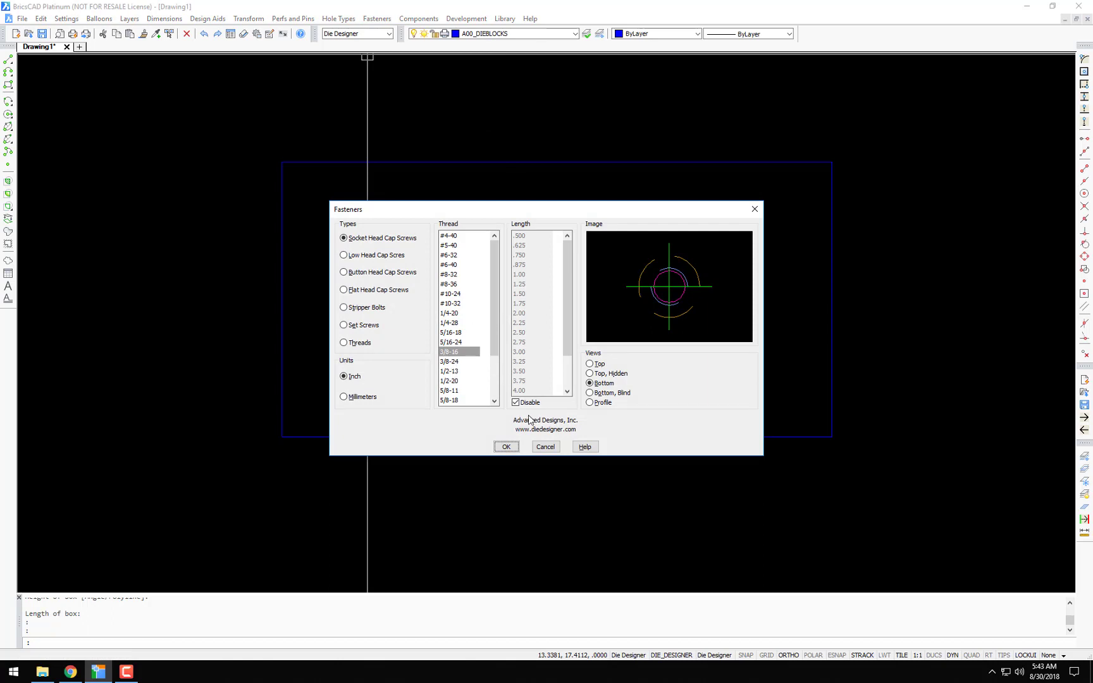
click(515, 403)
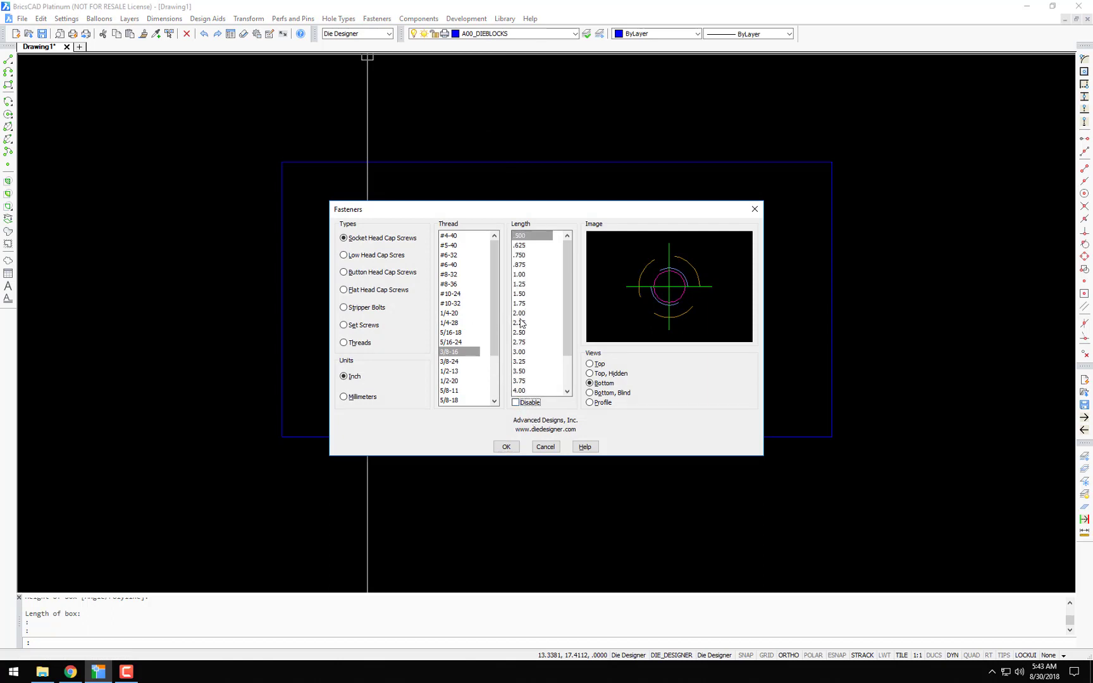
click(518, 323)
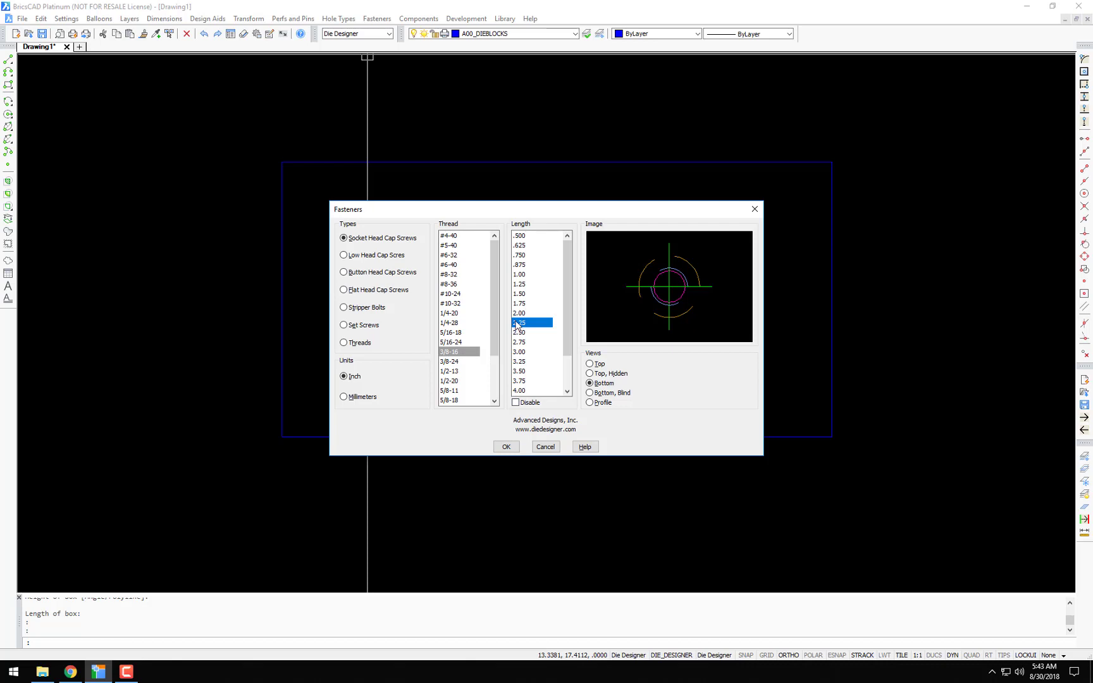
click(591, 364)
click(590, 384)
click(506, 447)
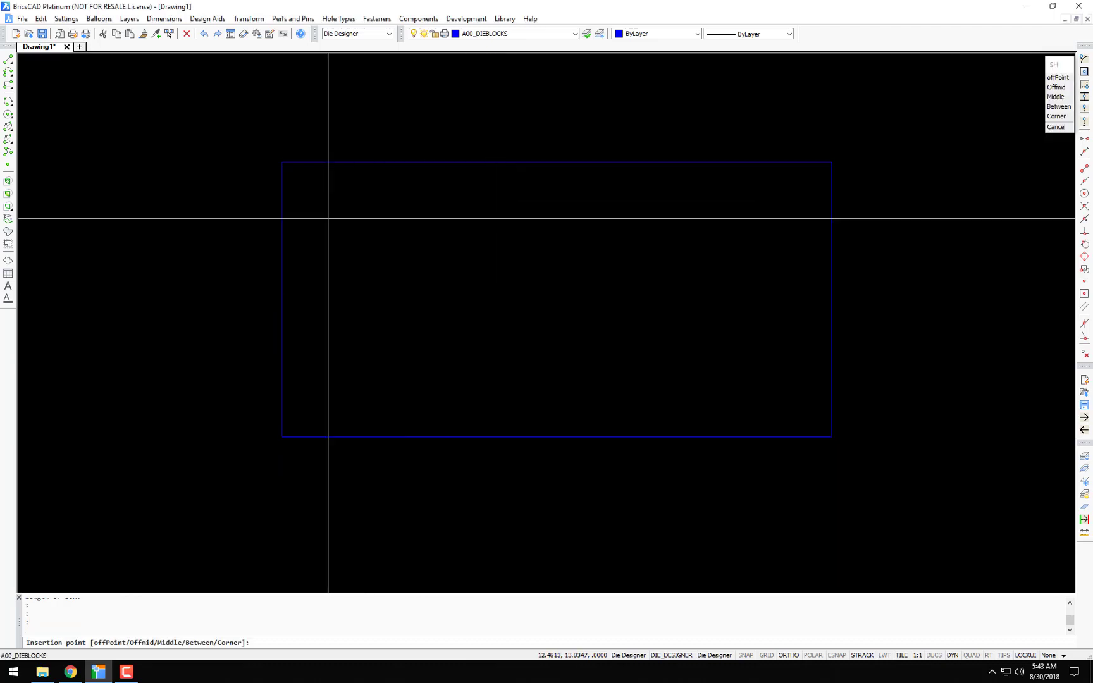
Step: Place the screw at the block's upper-left corner, offset 0.375 from both edges using the Corner option
right_click(325, 208)
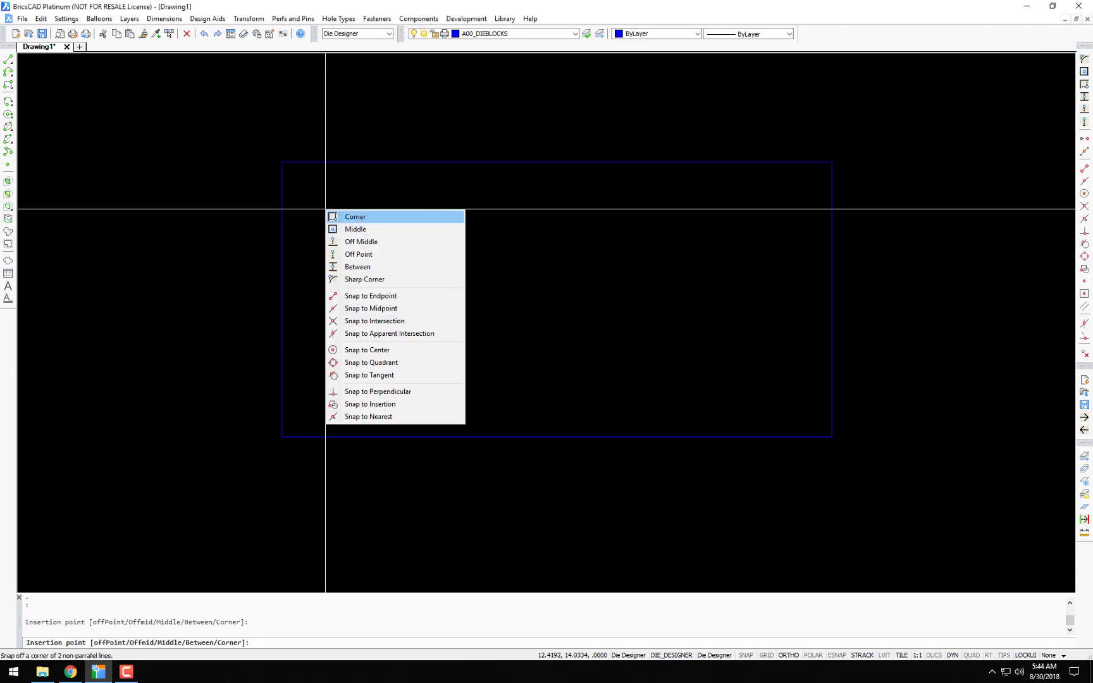
click(347, 217)
click(322, 163)
click(284, 187)
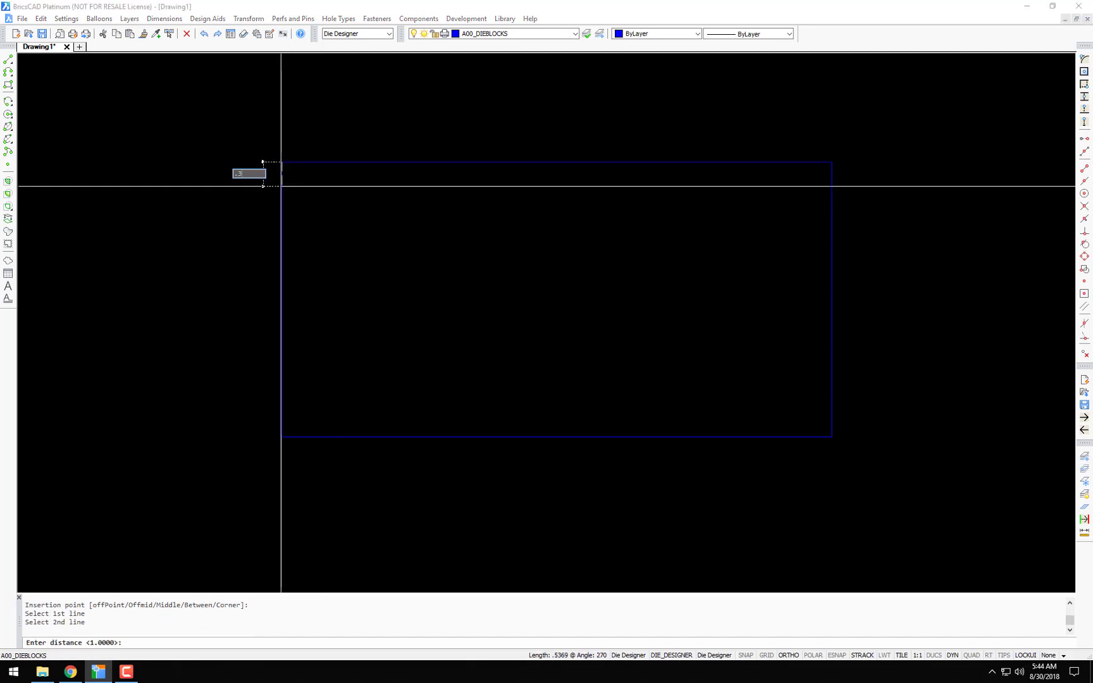
key(Return)
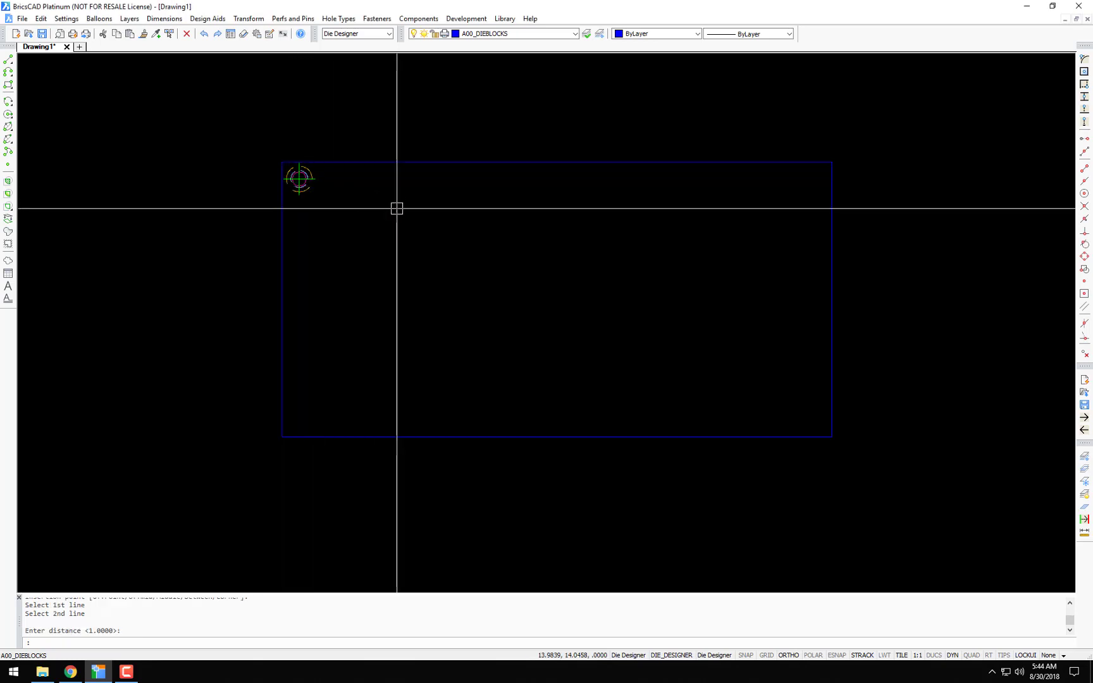
Step: Insert another 3/8-16 x 2.25 socket head cap screw at the block's upper-right corner with a 0.375 corner offset
text(sh)
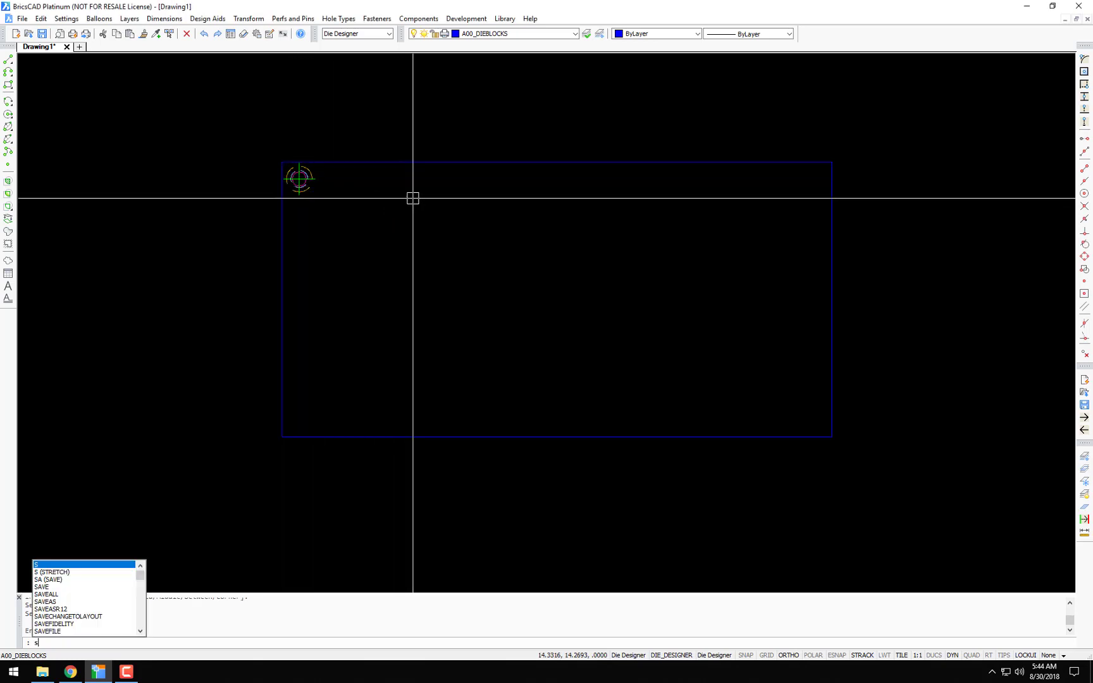
key(Return)
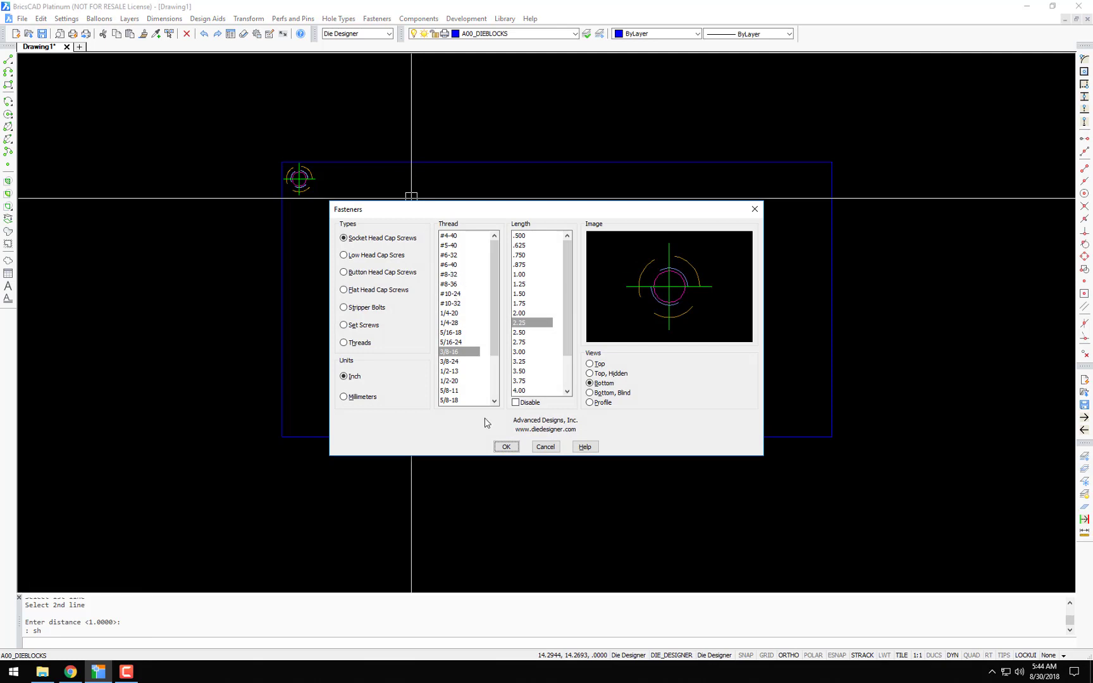
click(506, 447)
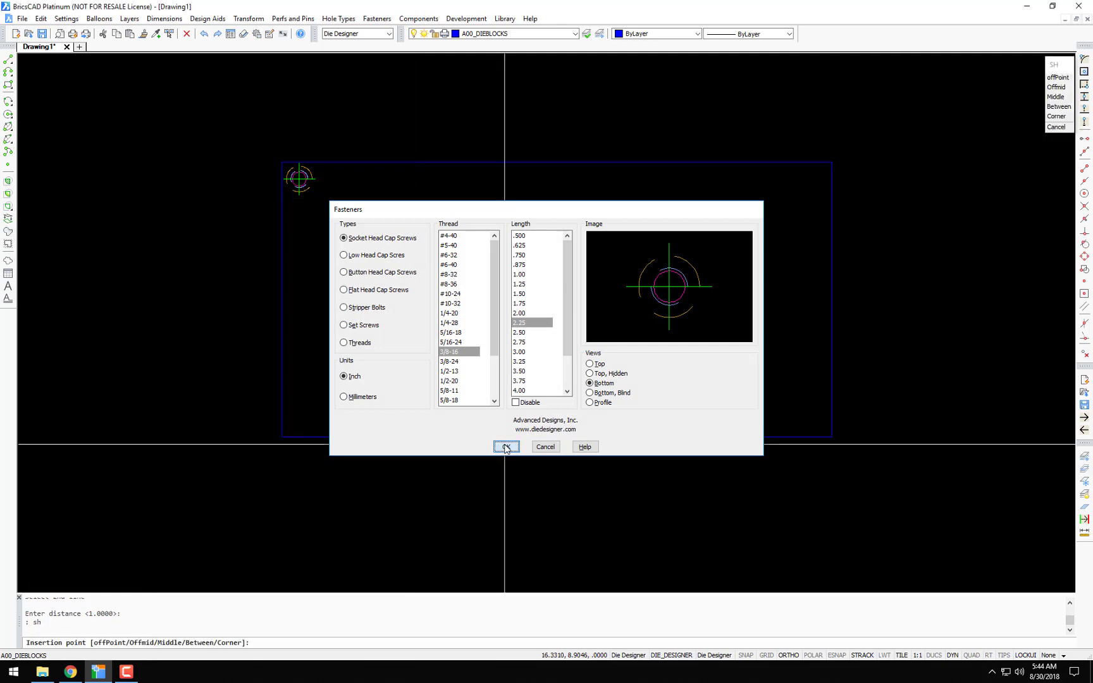
right_click(780, 271)
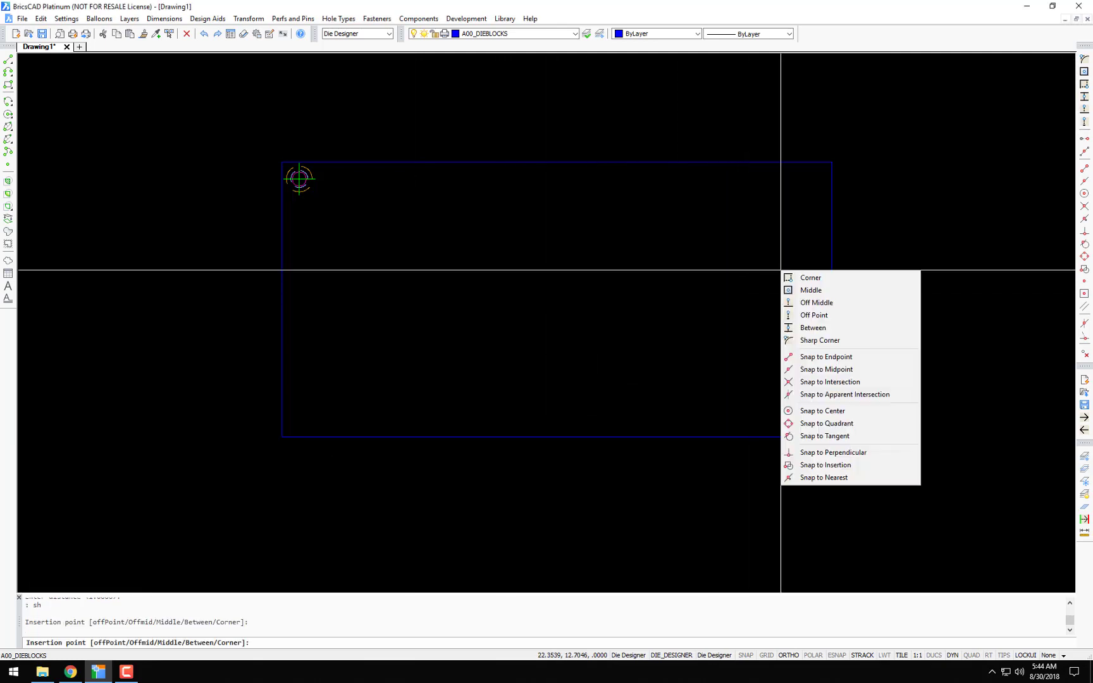
click(798, 280)
click(806, 162)
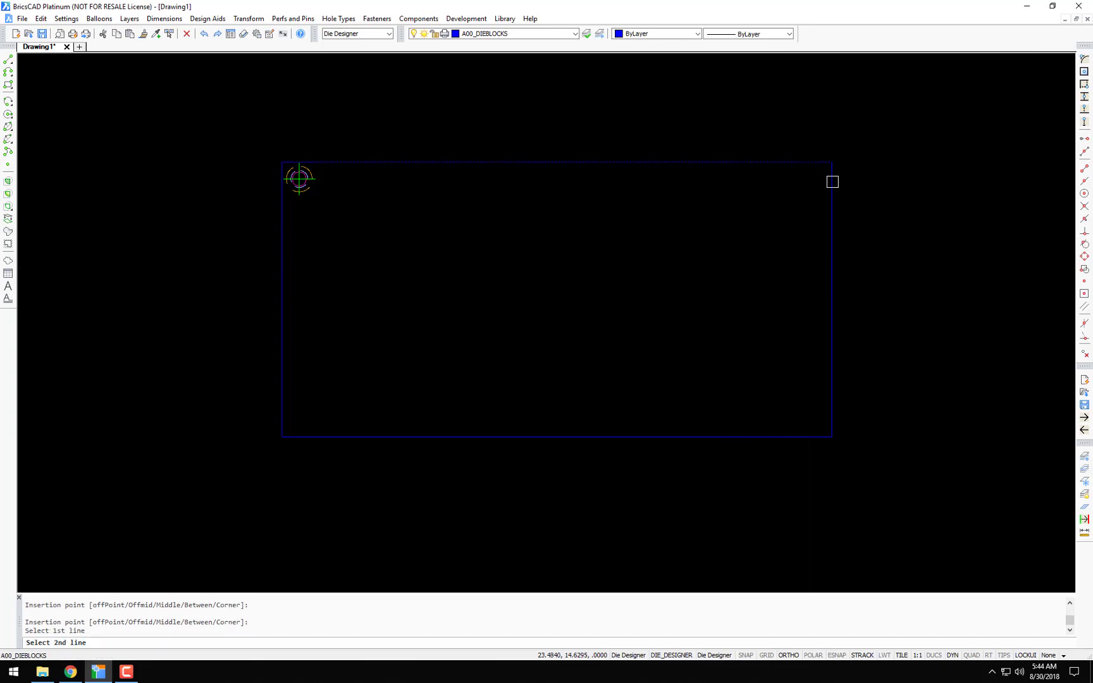
click(832, 180)
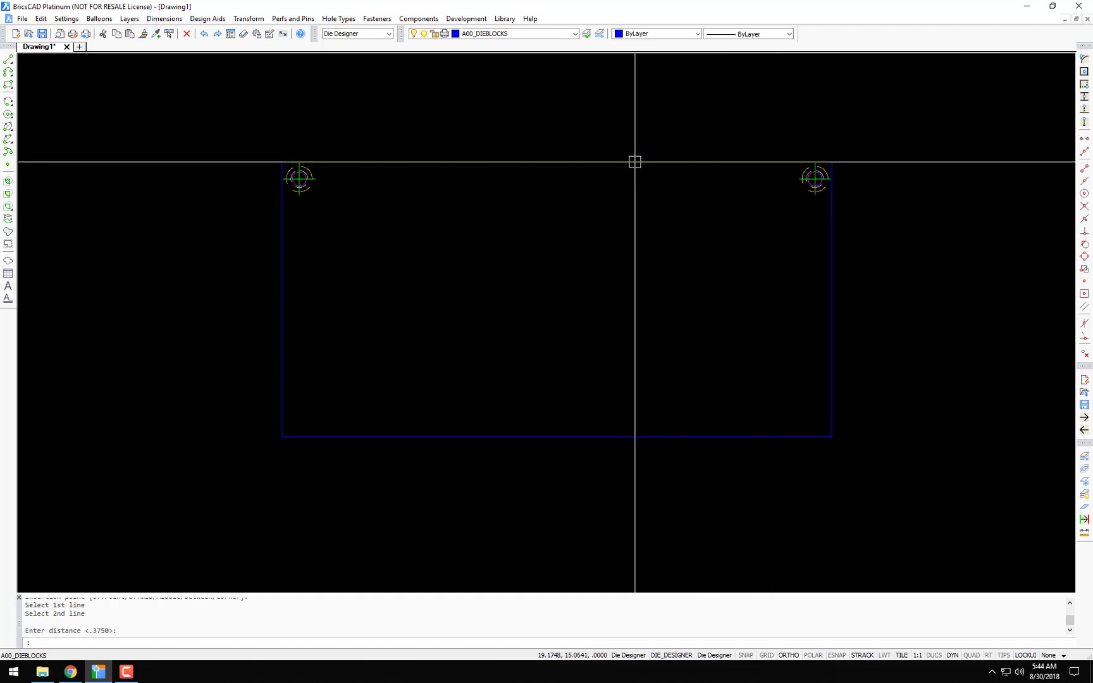
Step: Draw a vertical line down from the midpoint of the block's top edge on the die block layer
text(l)
key(Return)
click(522, 163)
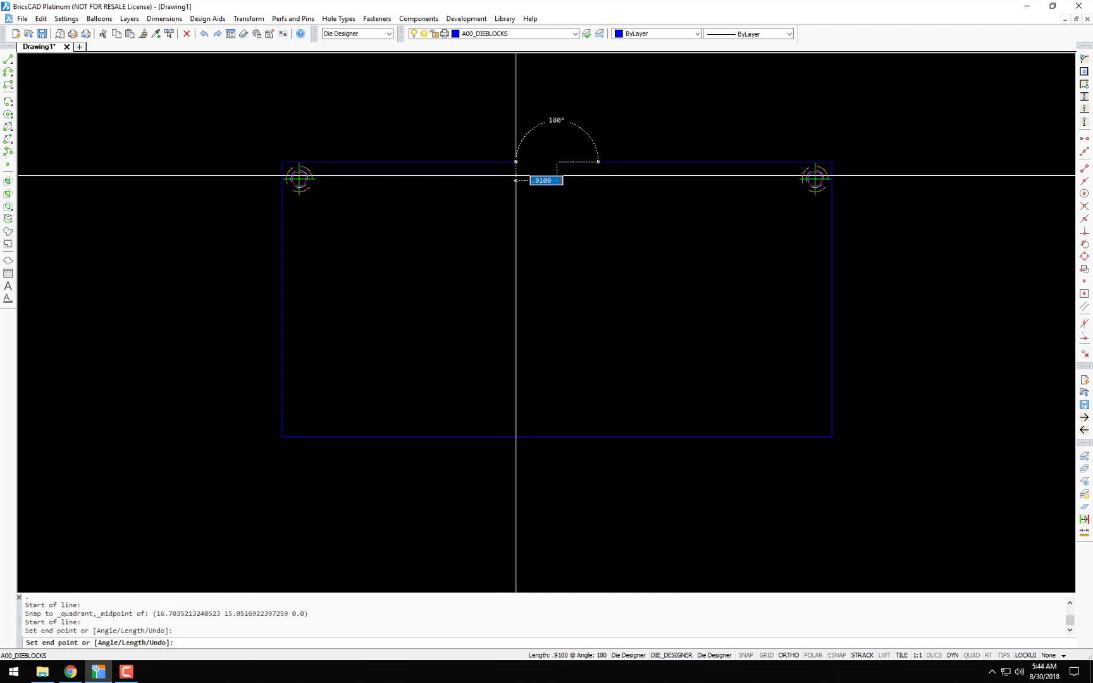
click(589, 263)
key(Return)
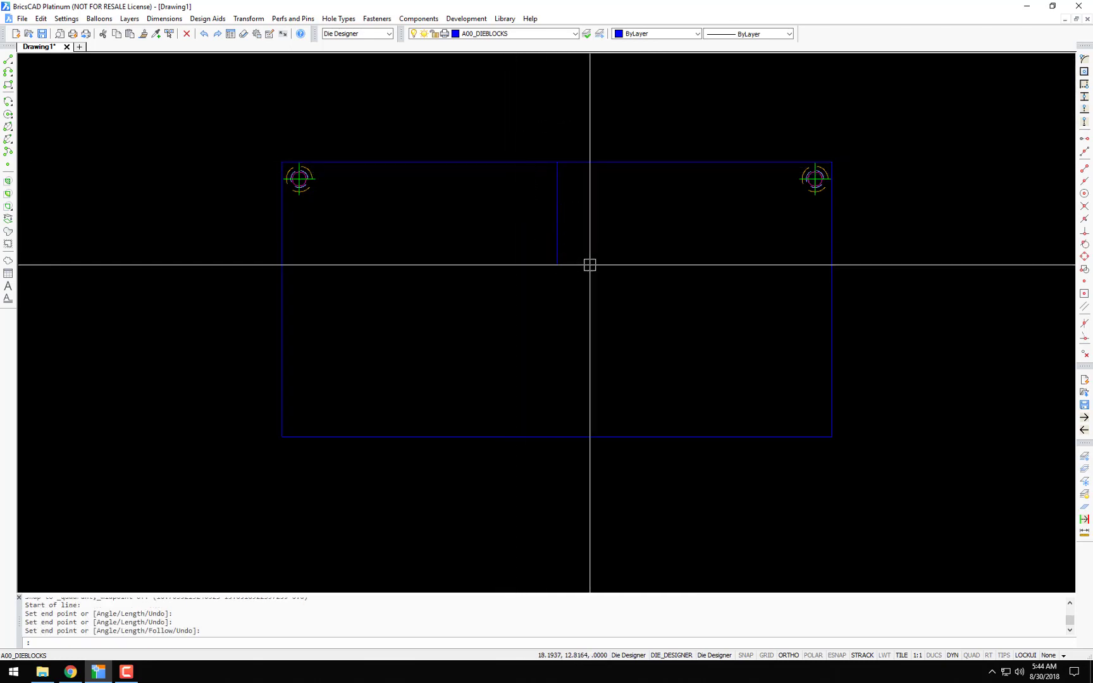
key(Escape)
key(Escape)
Step: Erase the vertical line at the middle of the block's top edge
text(e)
key(Return)
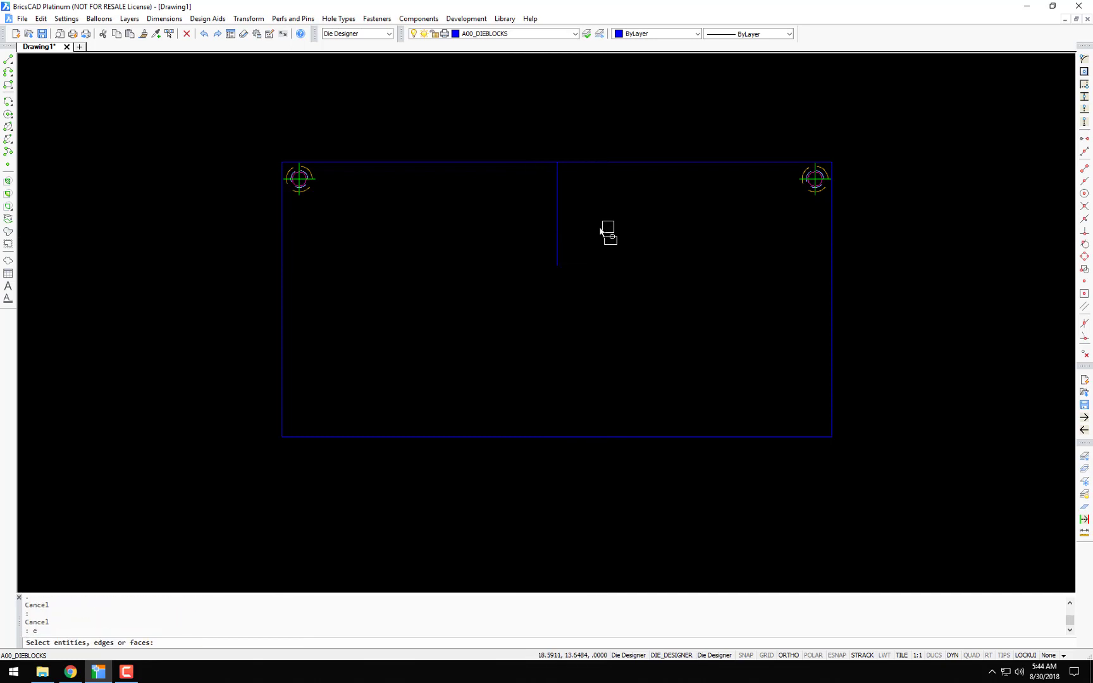
click(601, 231)
click(537, 247)
key(Return)
Step: Pick up the border's BORDER layer and polyline command, and draw a slanted polyline above the block with Ortho off
scroll(495, 219, down, 5)
scroll(413, 122, up, 4)
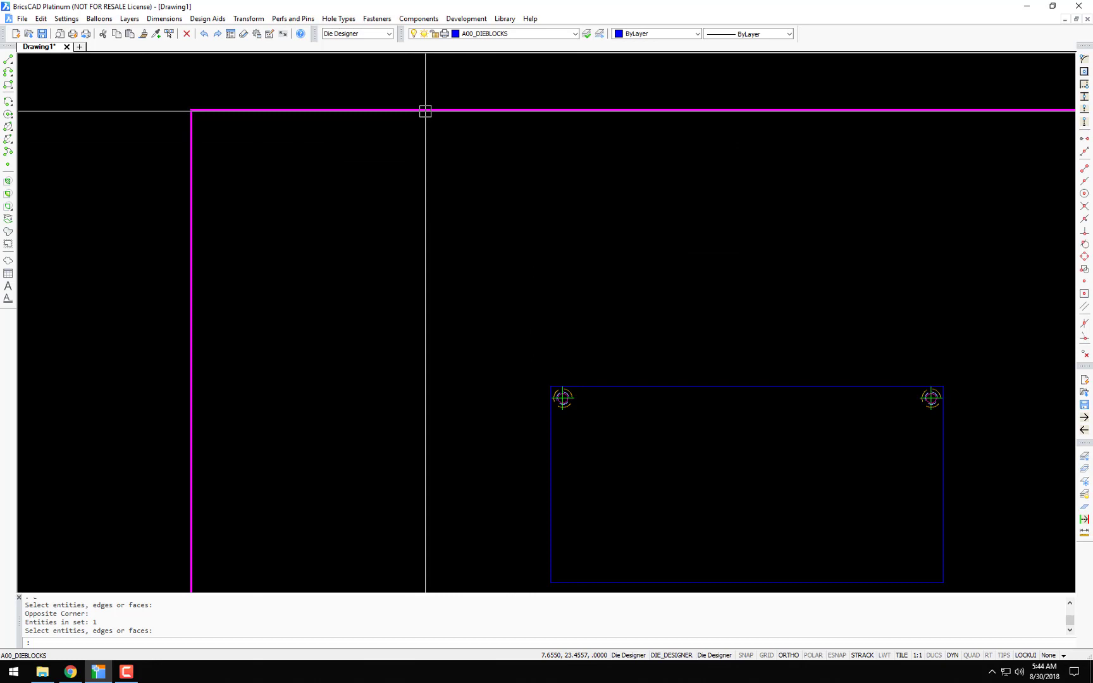
double_click(425, 111)
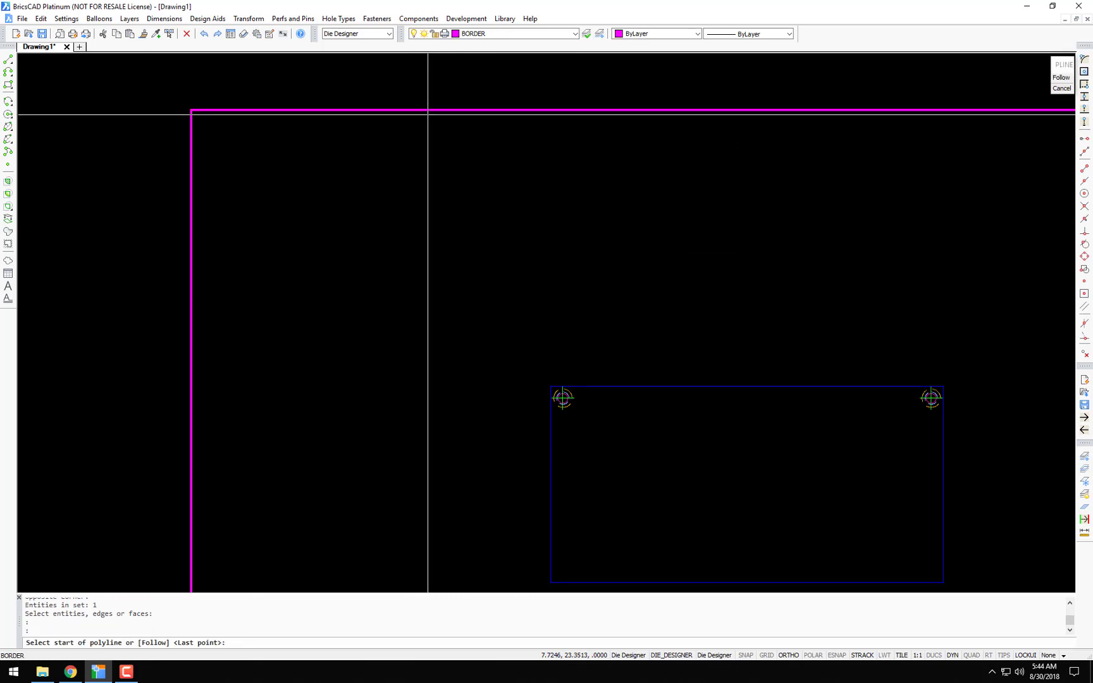
click(430, 148)
key(F8)
click(645, 268)
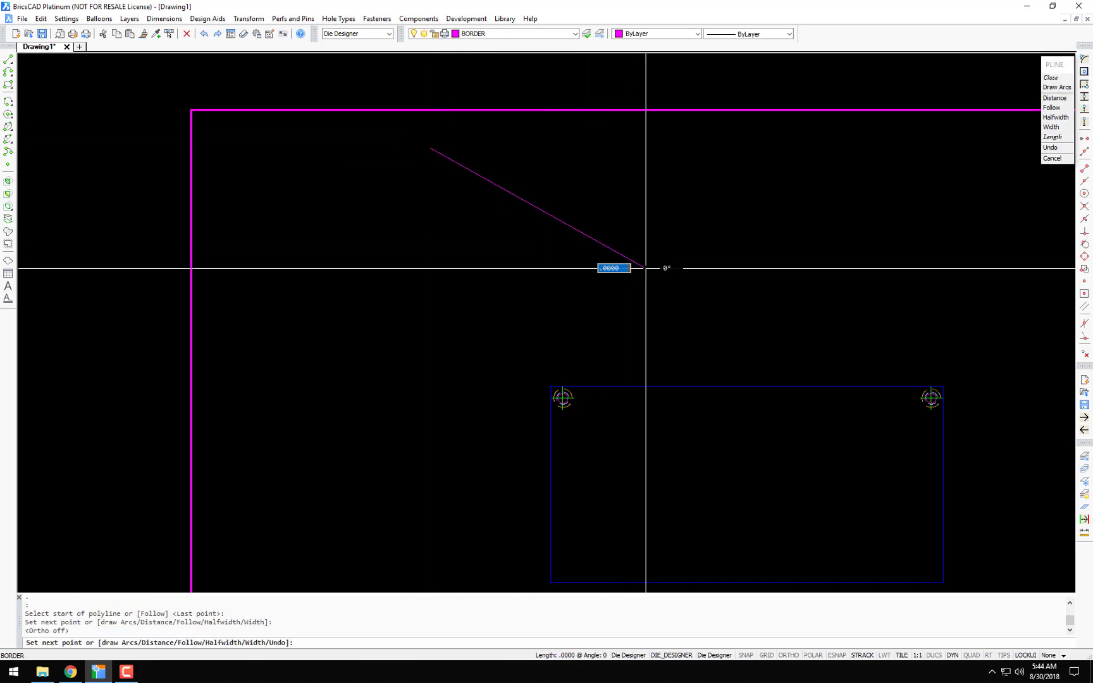
key(Return)
Step: Erase the slanted polyline on the BORDER layer
text(e)
key(Return)
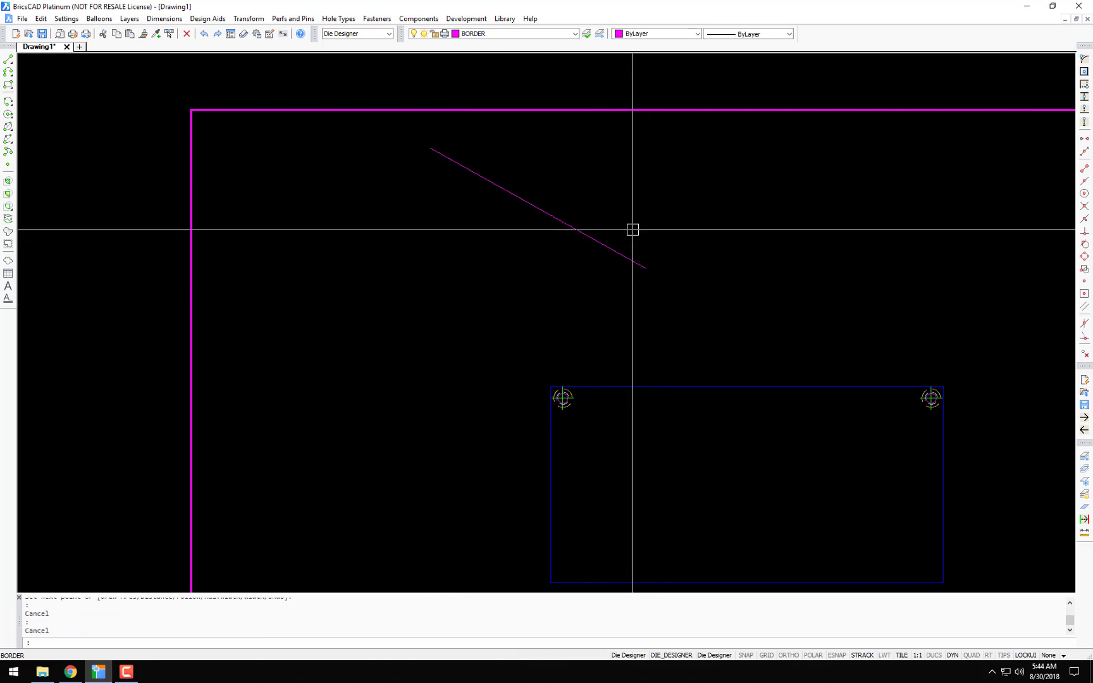
click(661, 214)
click(598, 256)
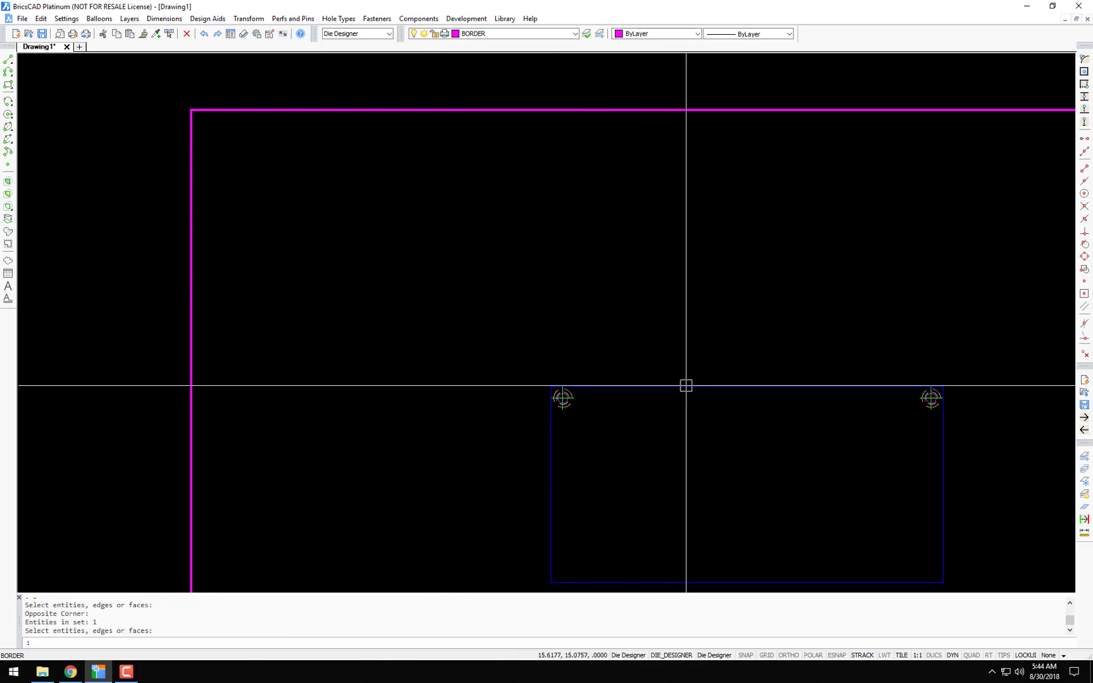
key(Return)
Step: Reuse the upper-right screw to place an identical one at the block's lower-right corner with a 0.375 corner offset
mouse_move(739, 302)
middle_down()
mouse_move(666, 260)
mouse_move(571, 151)
middle_up()
scroll(700, 247, up, 3)
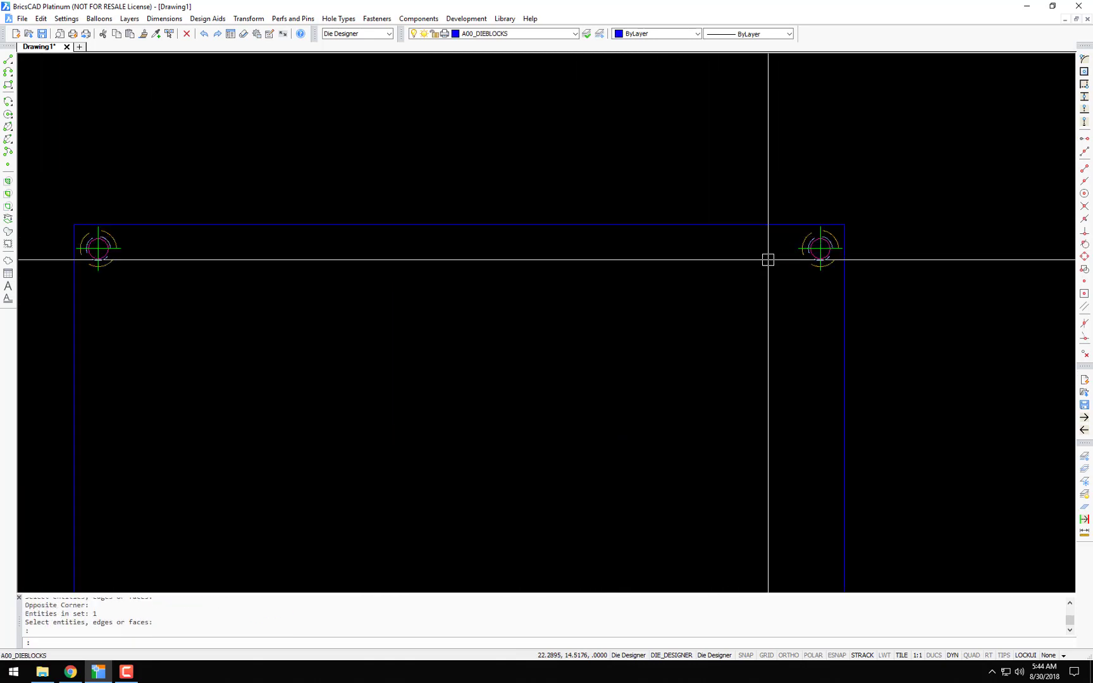
scroll(776, 208, down, 2)
scroll(792, 214, up, 1)
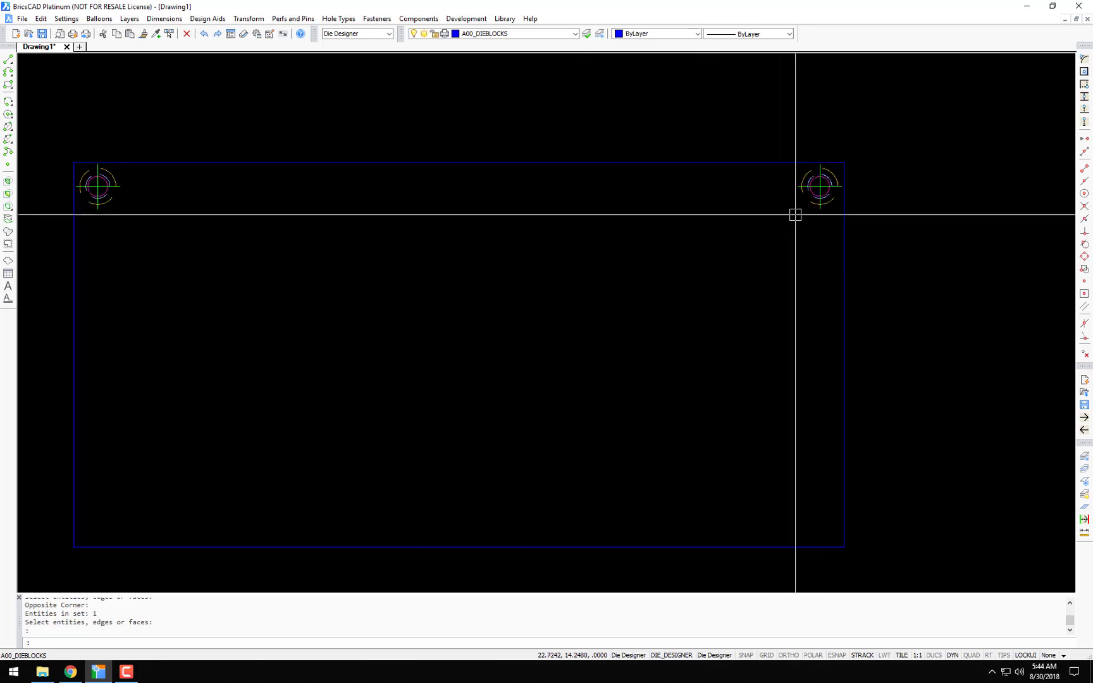
mouse_move(763, 248)
middle_down()
mouse_move(853, 249)
mouse_move(847, 188)
middle_up()
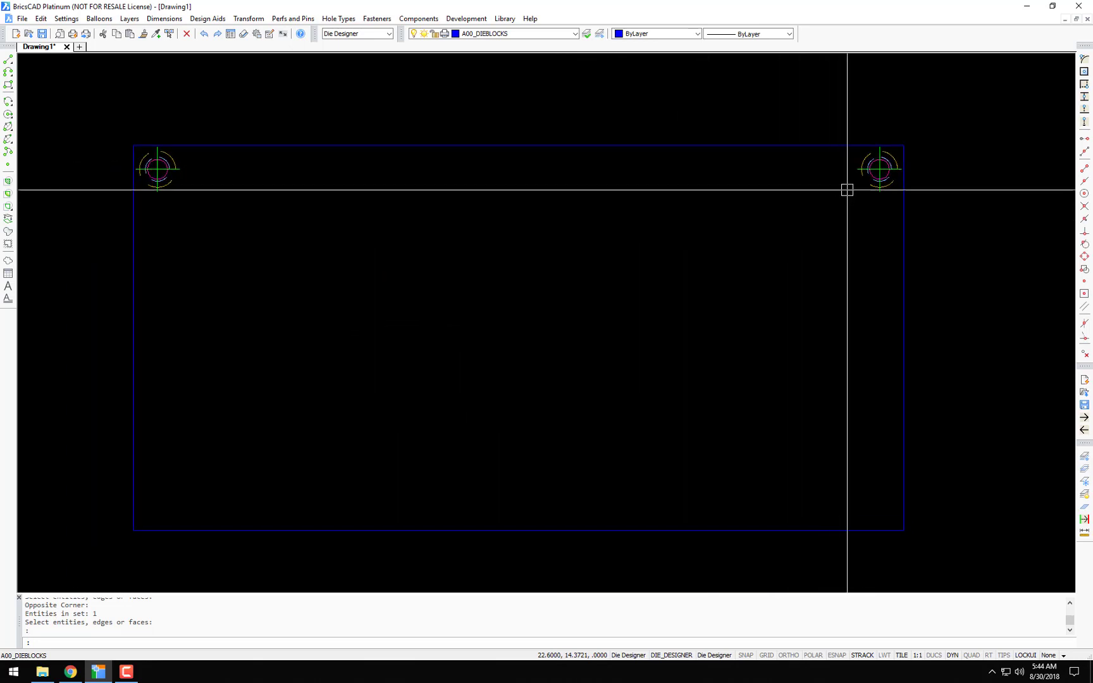
double_click(878, 171)
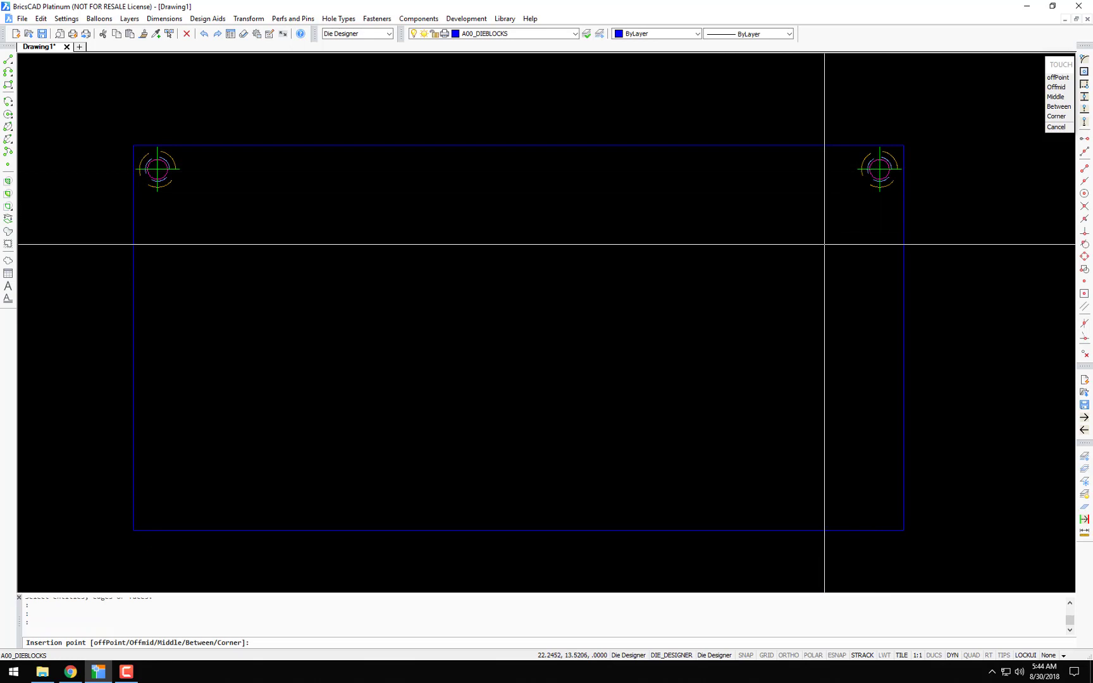
text(c)
key(Return)
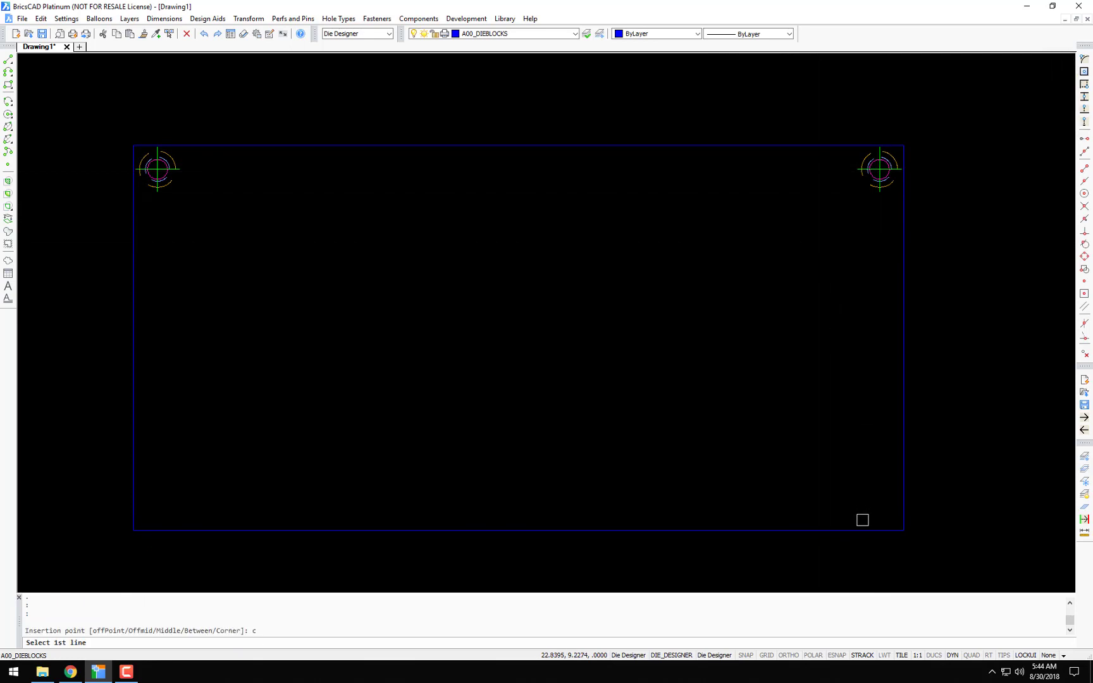
click(867, 530)
click(902, 508)
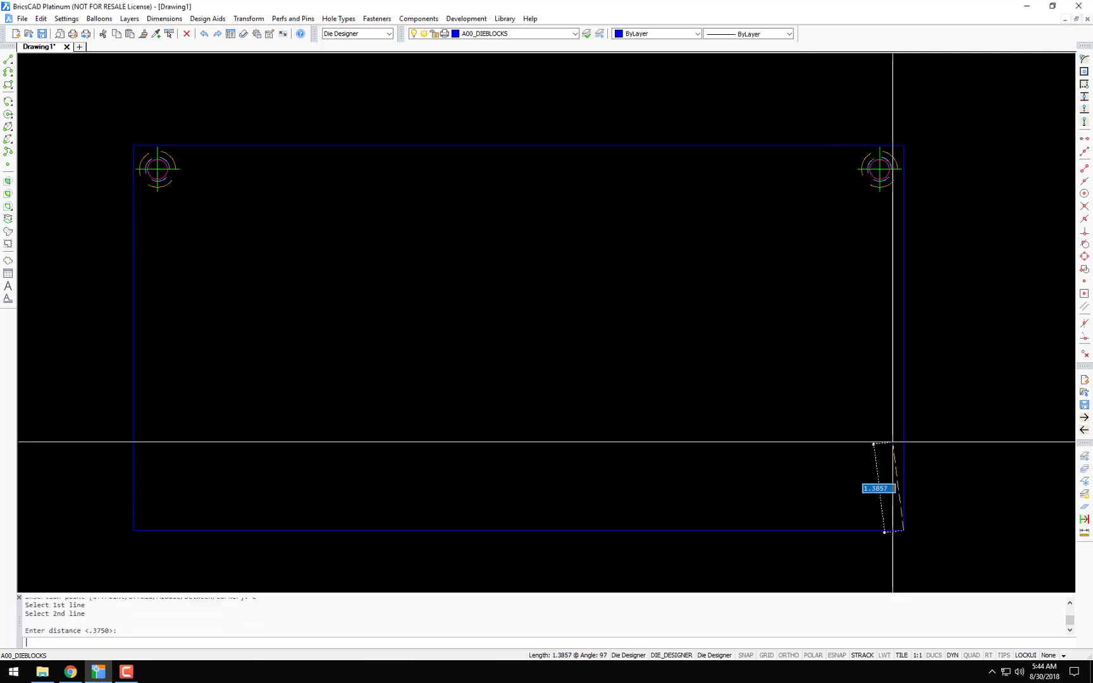
key(Return)
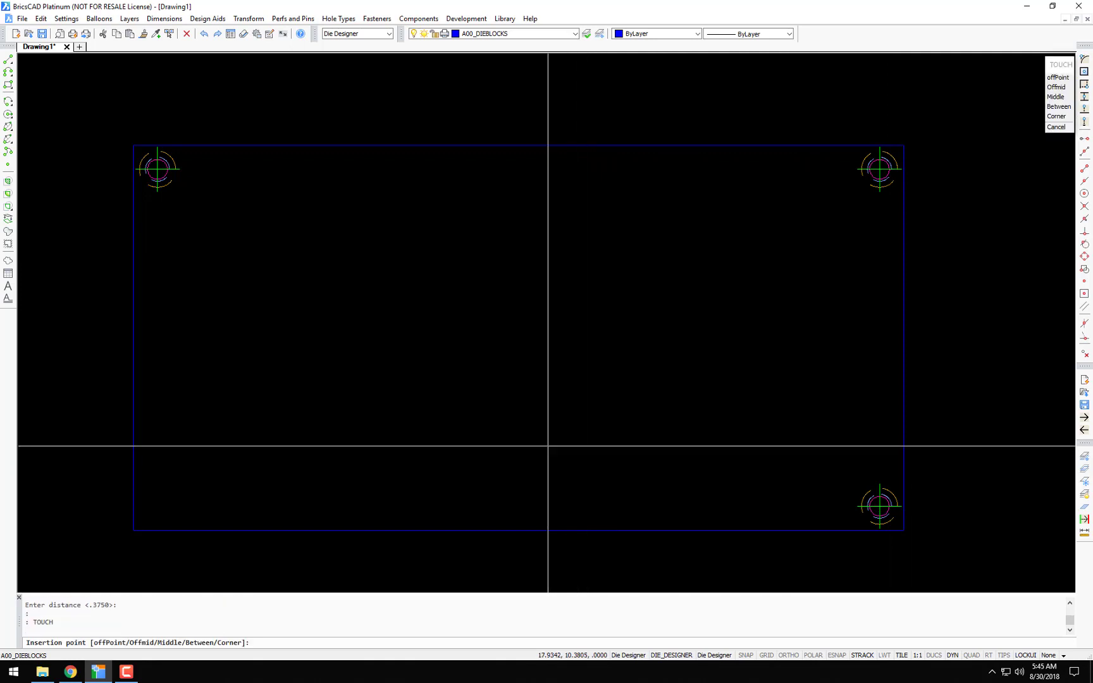
Step: Place another identical screw at the block's lower-left corner, offset 0.375 from both edges
right_click(365, 444)
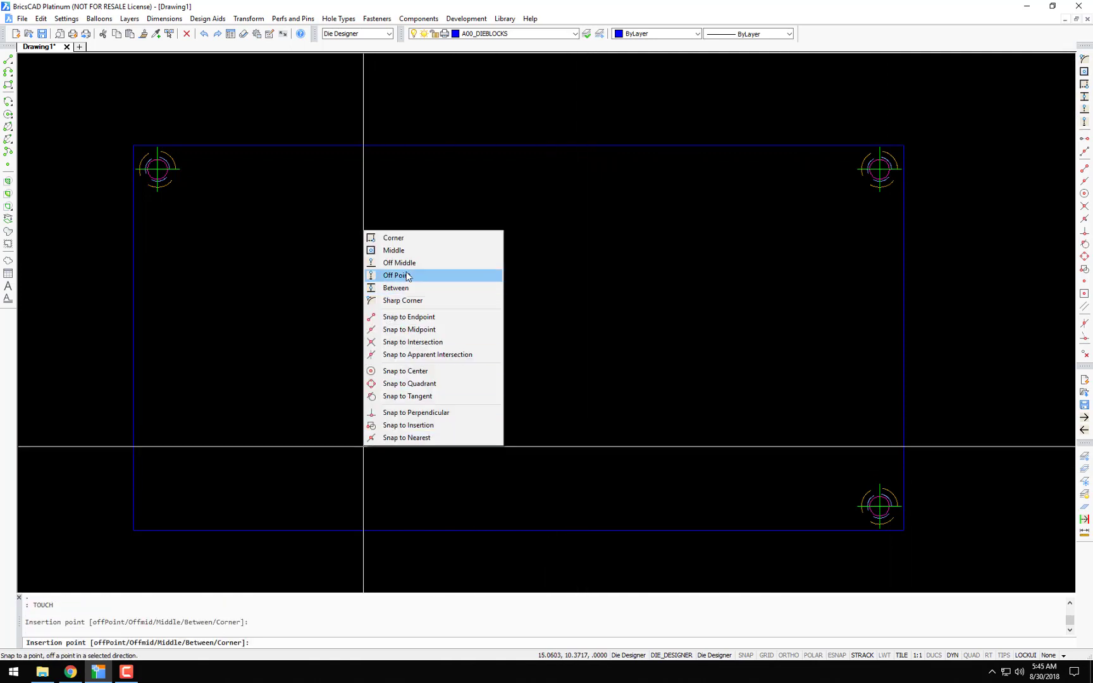
click(386, 234)
click(176, 529)
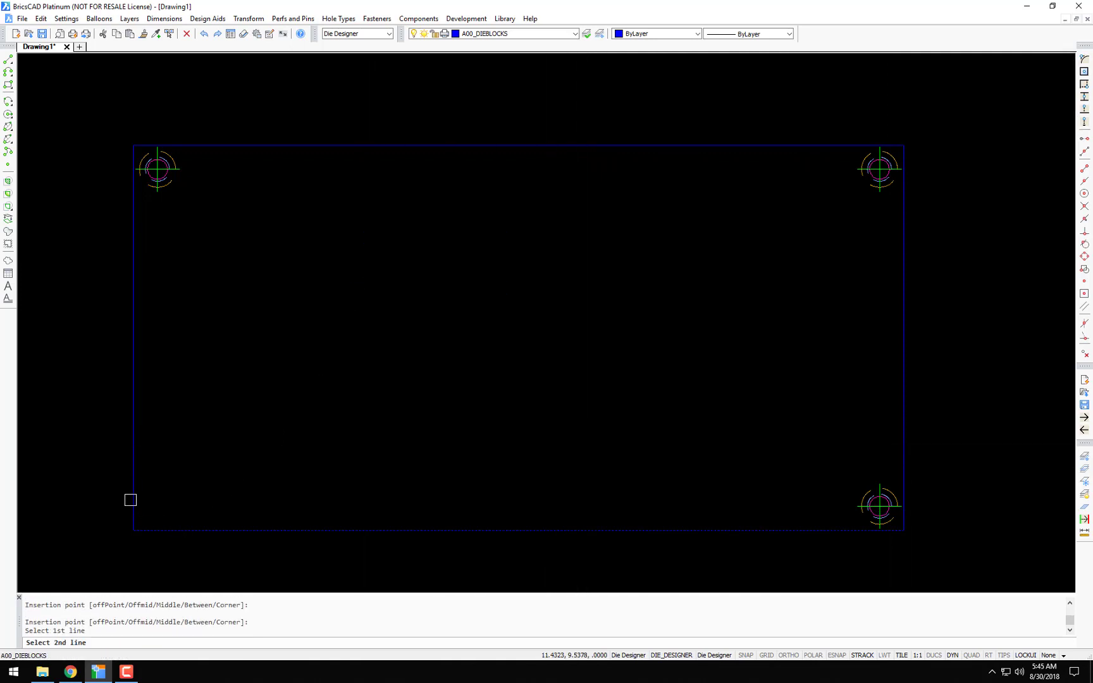
click(133, 500)
key(Return)
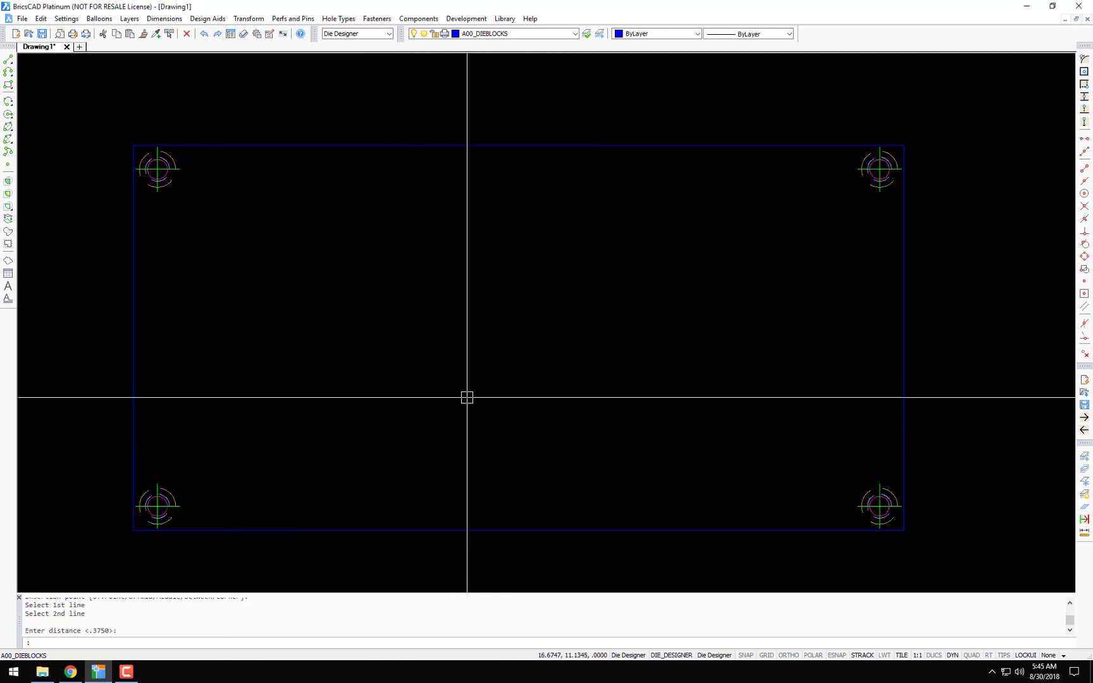
Step: Reuse the screw to place one 1.0000 inward from the midpoint of the block's upper edge, with Ortho on
key(Return)
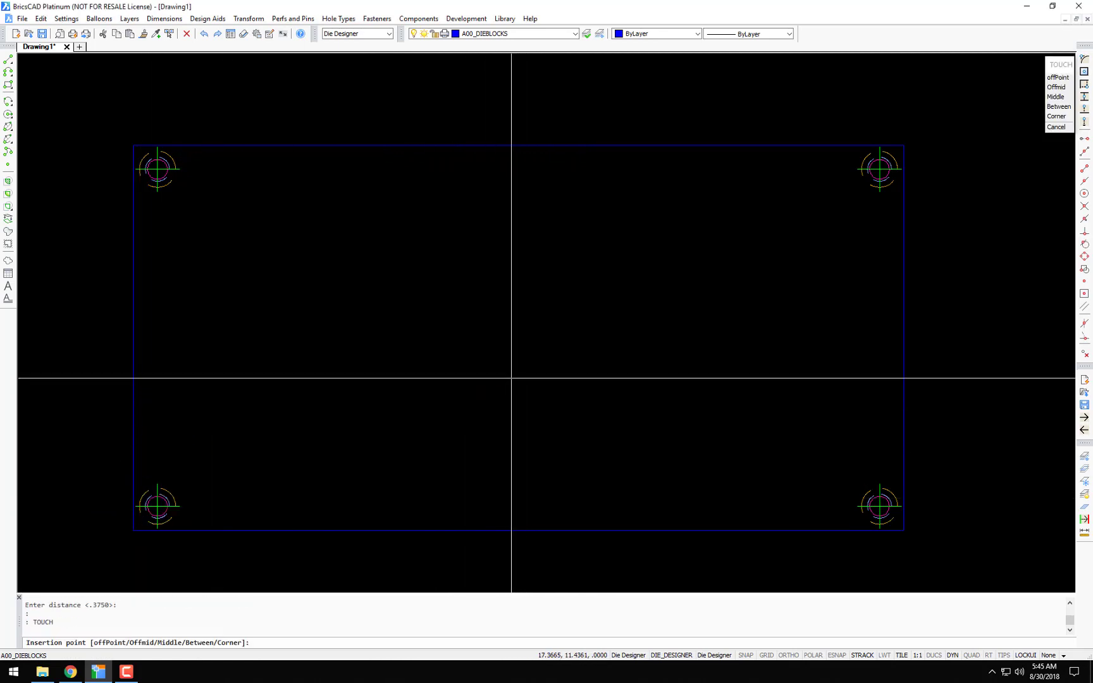
right_click(525, 382)
click(560, 415)
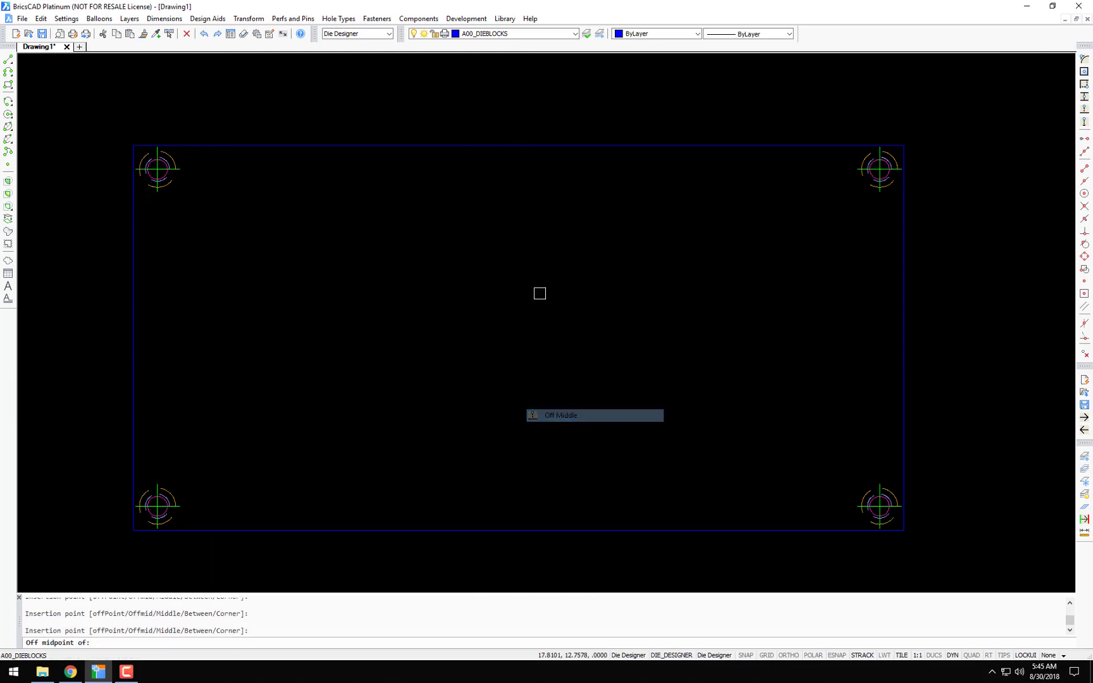
click(530, 148)
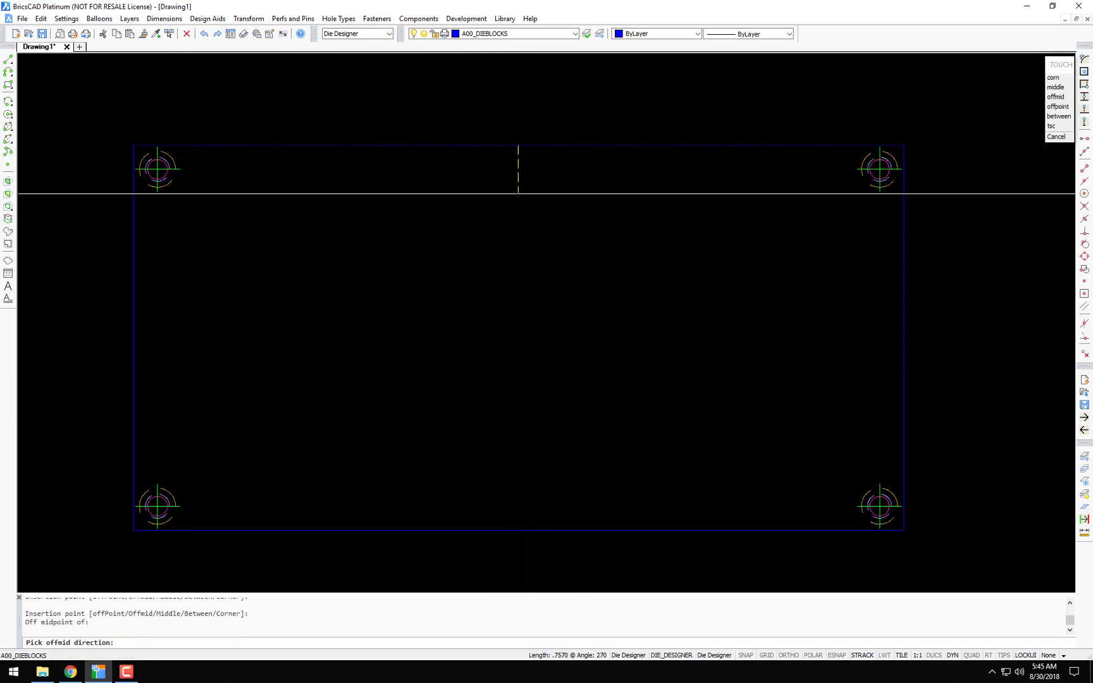
key(F8)
click(535, 222)
key(Return)
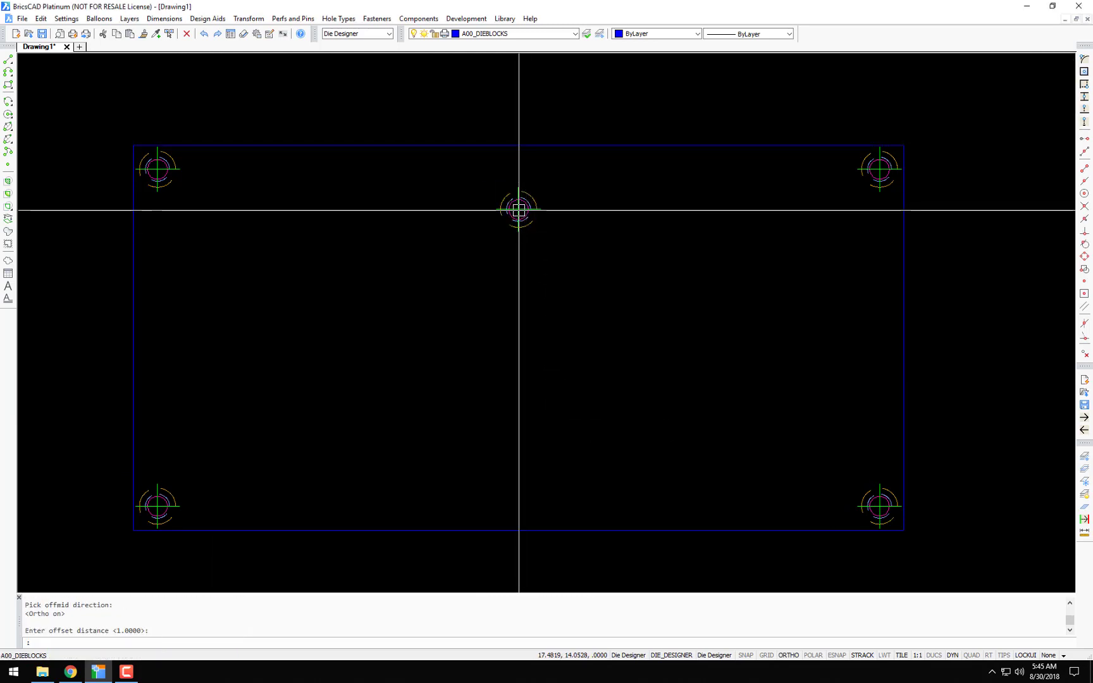
Step: Place another identical screw 1.0000 inward from the midpoint of the block's lower edge
shift+right_click(601, 274)
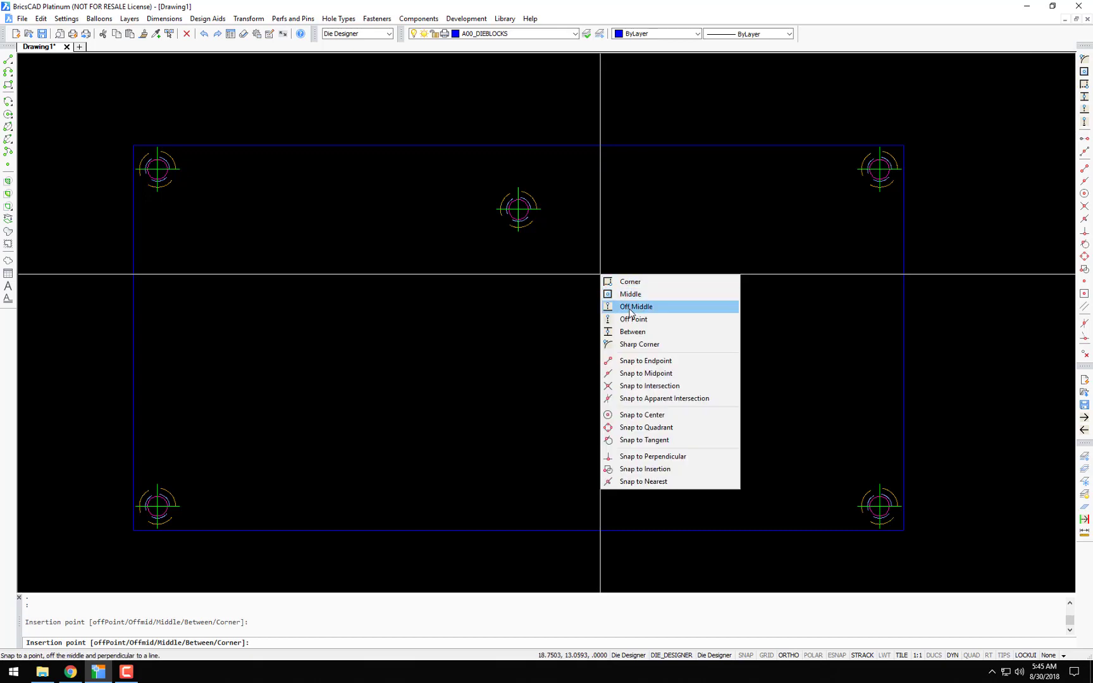
click(633, 320)
click(508, 532)
click(519, 480)
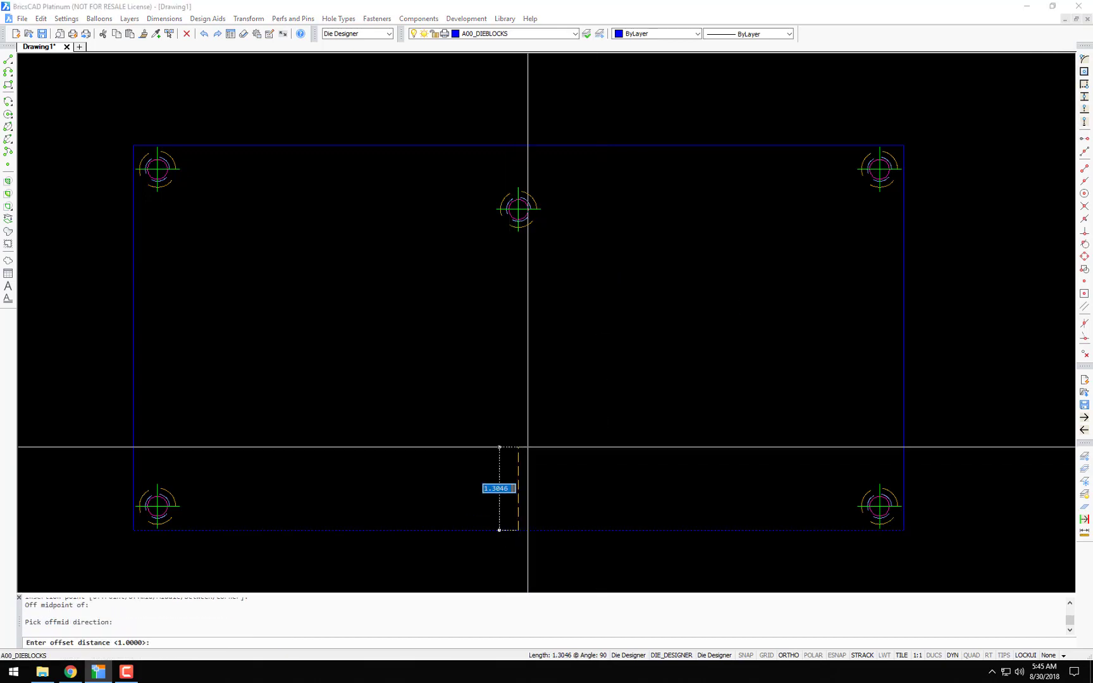
key(Return)
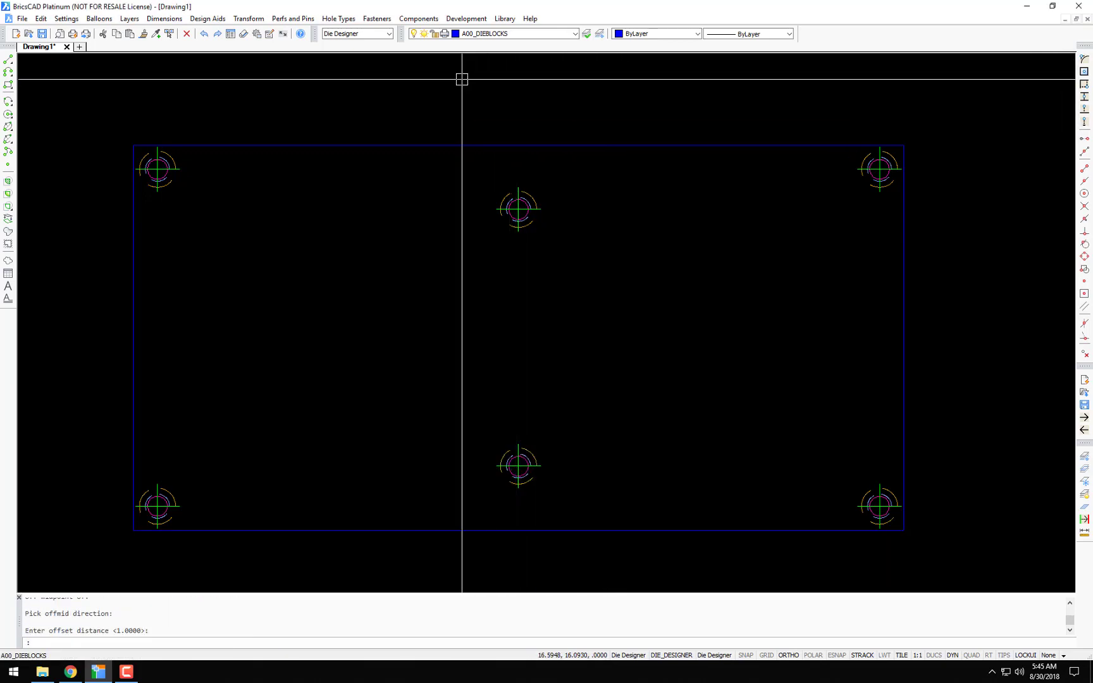
Step: Open the dowel pin settings for an inch pin of .3750 diameter and 2.000 length
click(342, 19)
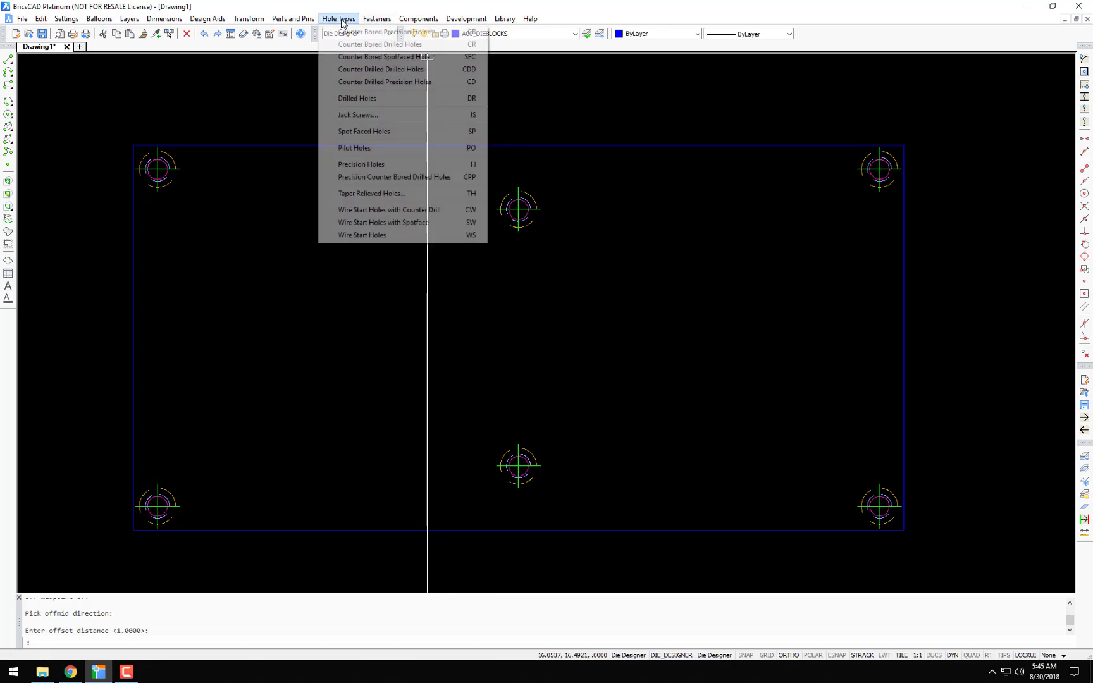
mouse_move(299, 21)
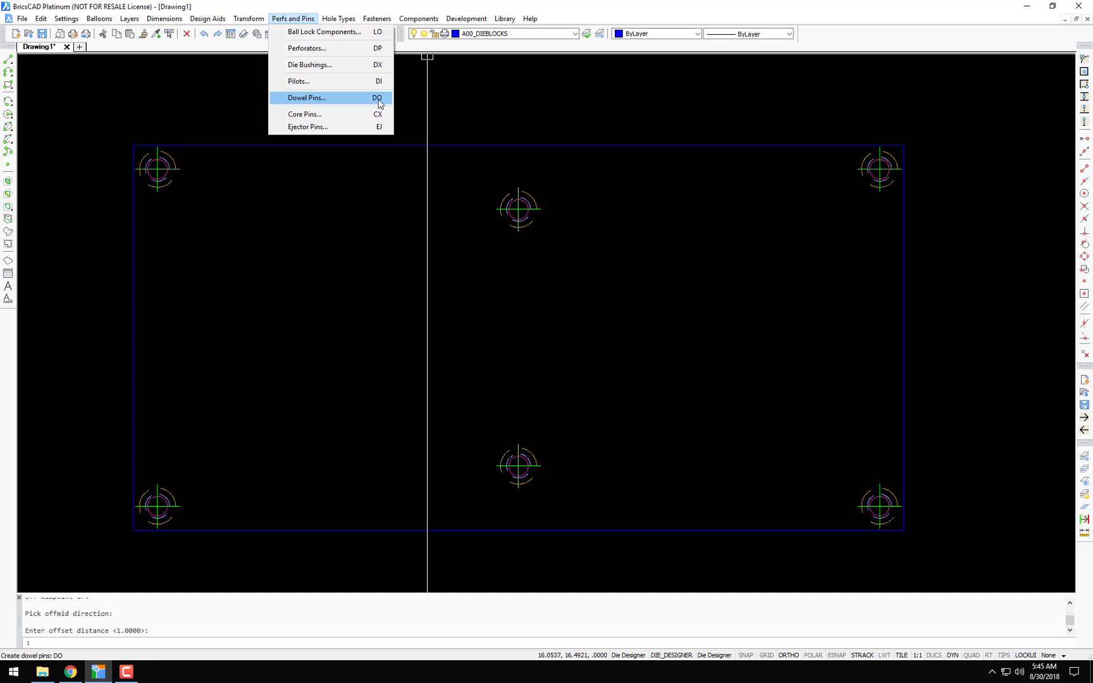
click(308, 98)
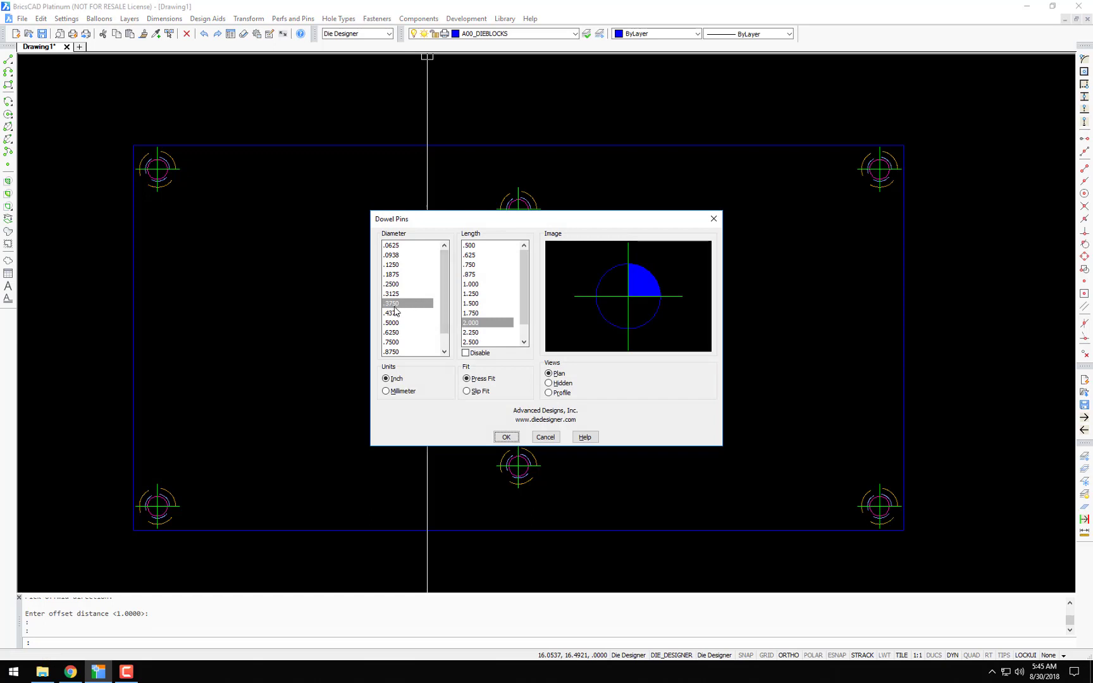
drag(545, 219, 558, 170)
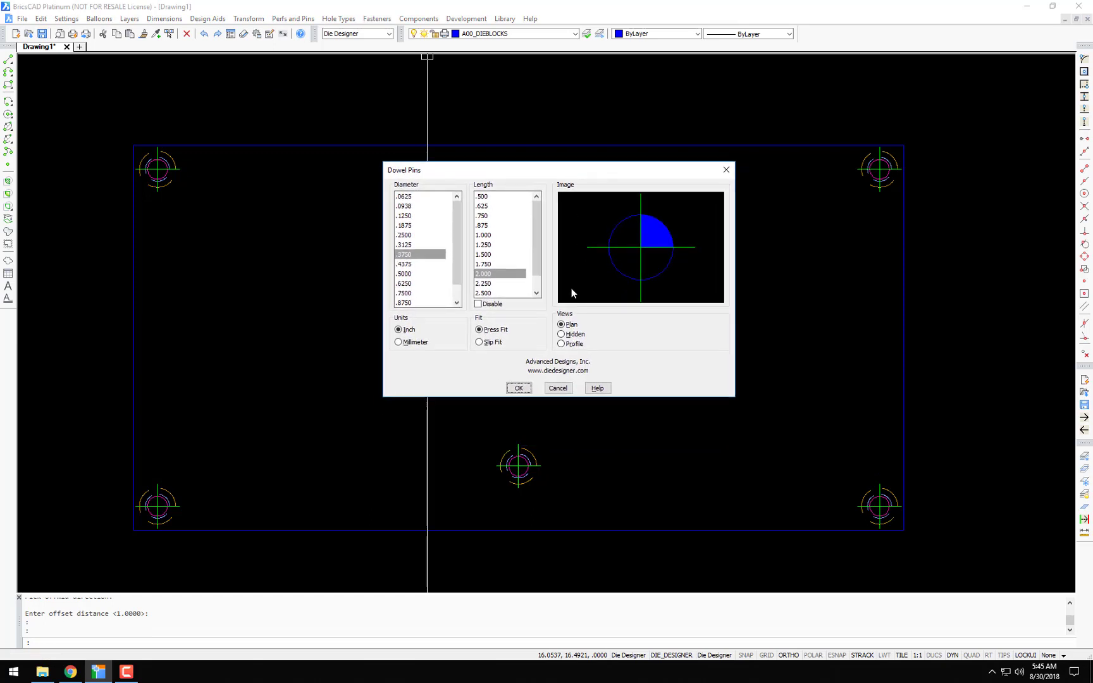
Step: Preview the dowel pin's hidden and profile views and its slip fit, returning to plan view and press fit
click(561, 335)
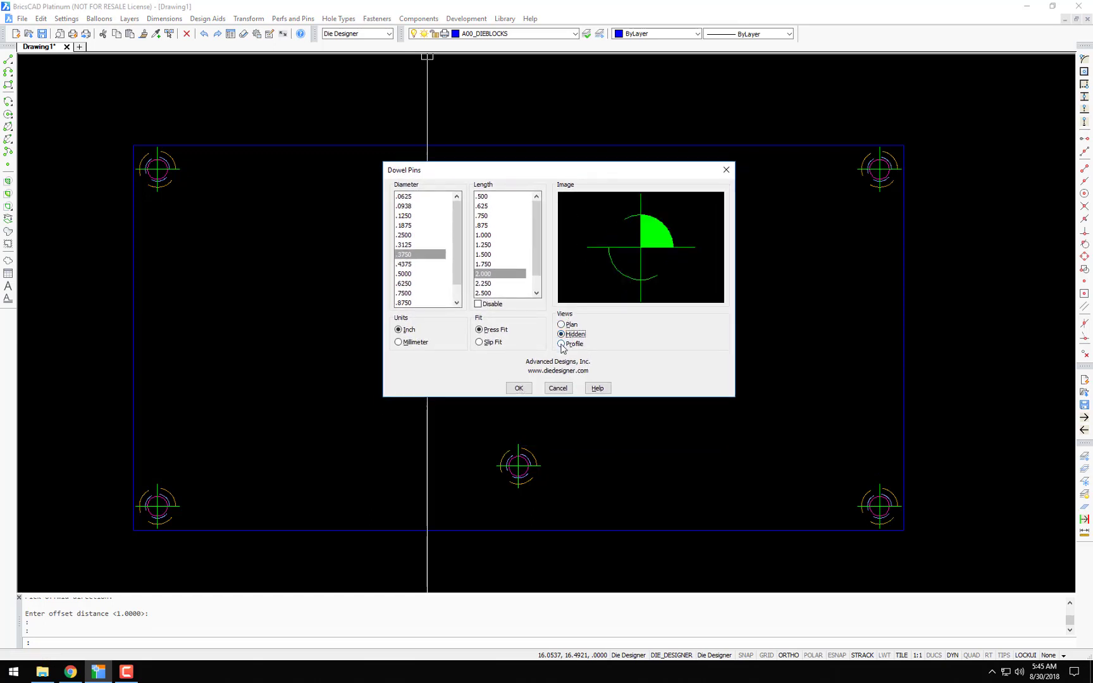
click(561, 345)
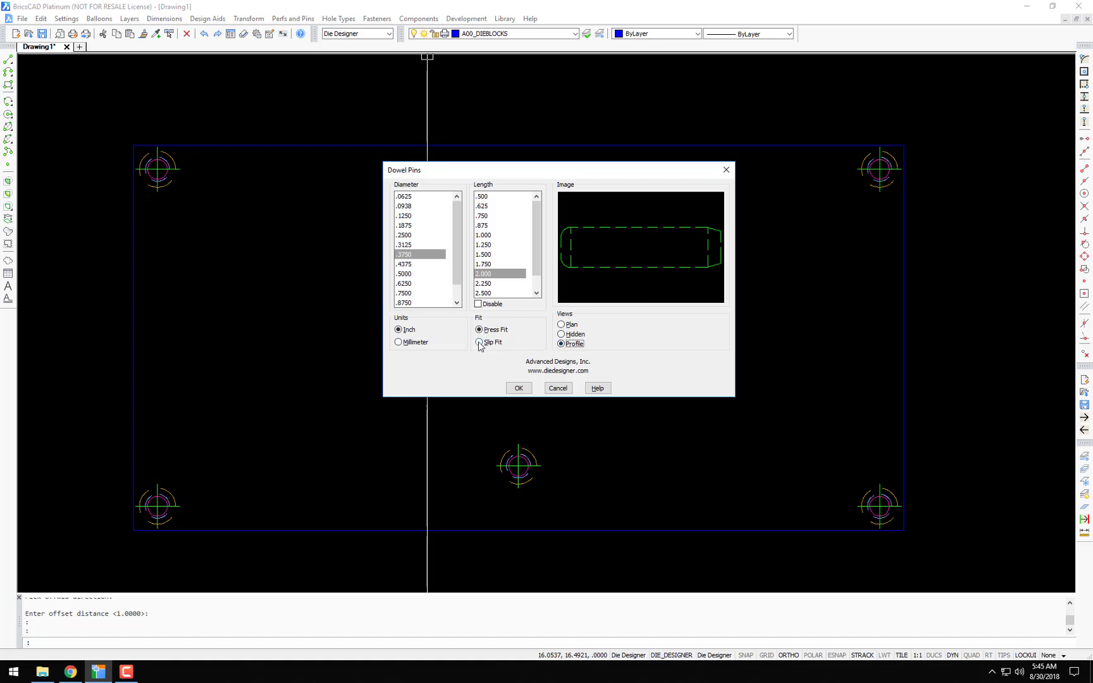
click(561, 326)
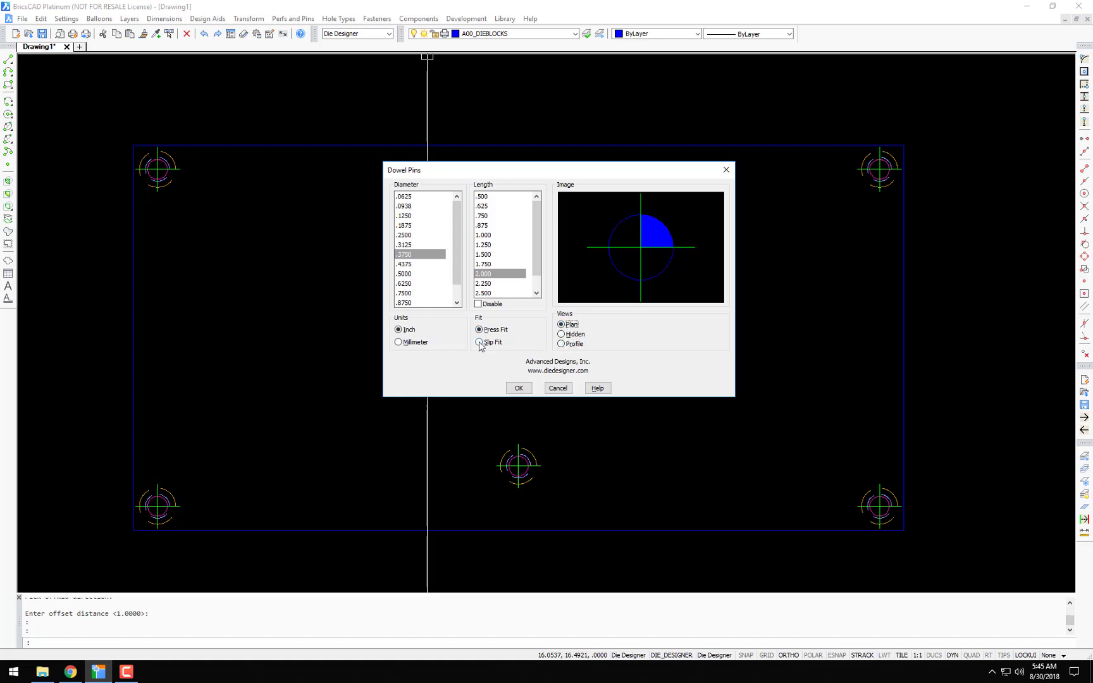
click(479, 343)
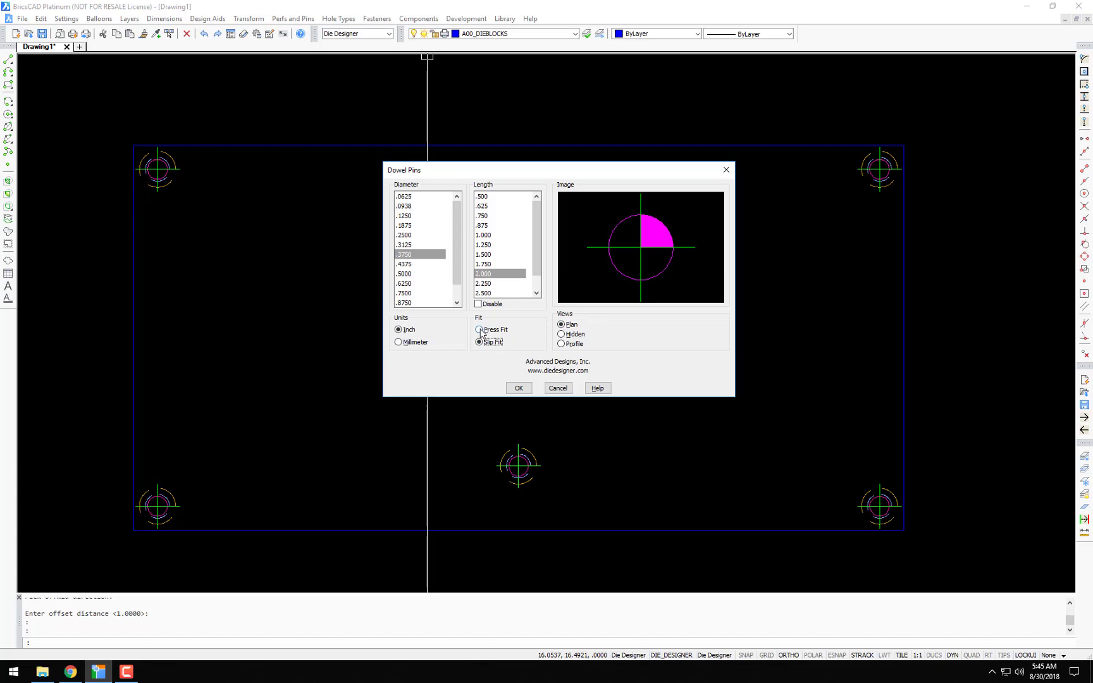
click(479, 331)
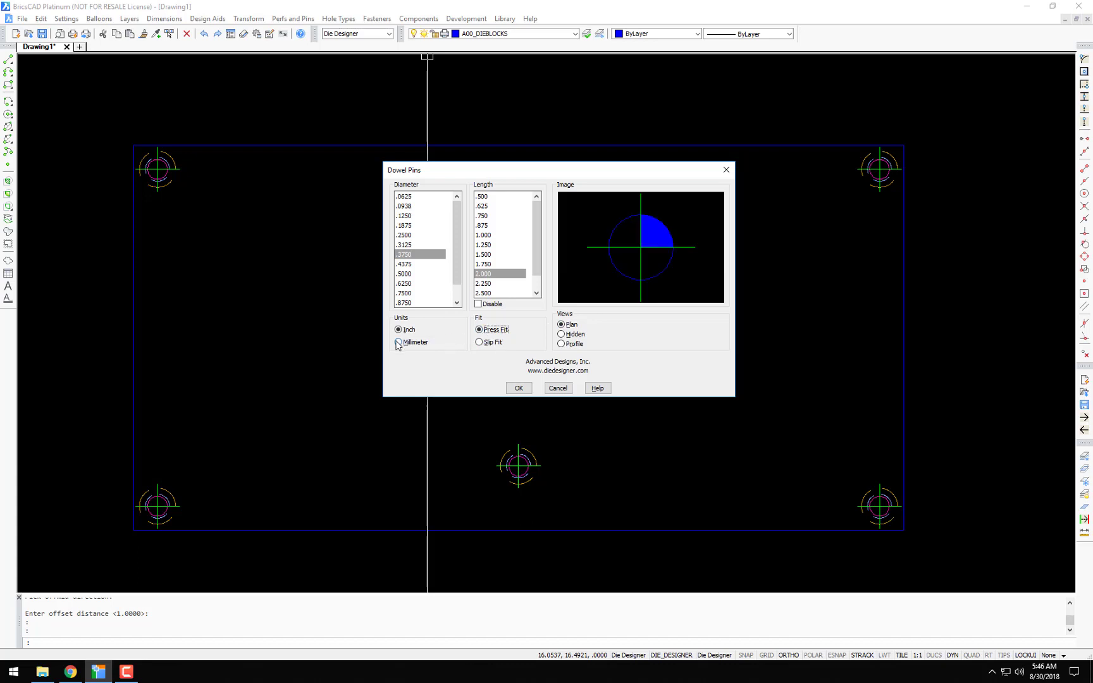
Step: Place the press-fit dowel pin in plan view, offset .75 horizontally inward from the centre of the block's lower-left screw
click(518, 389)
right_click(454, 355)
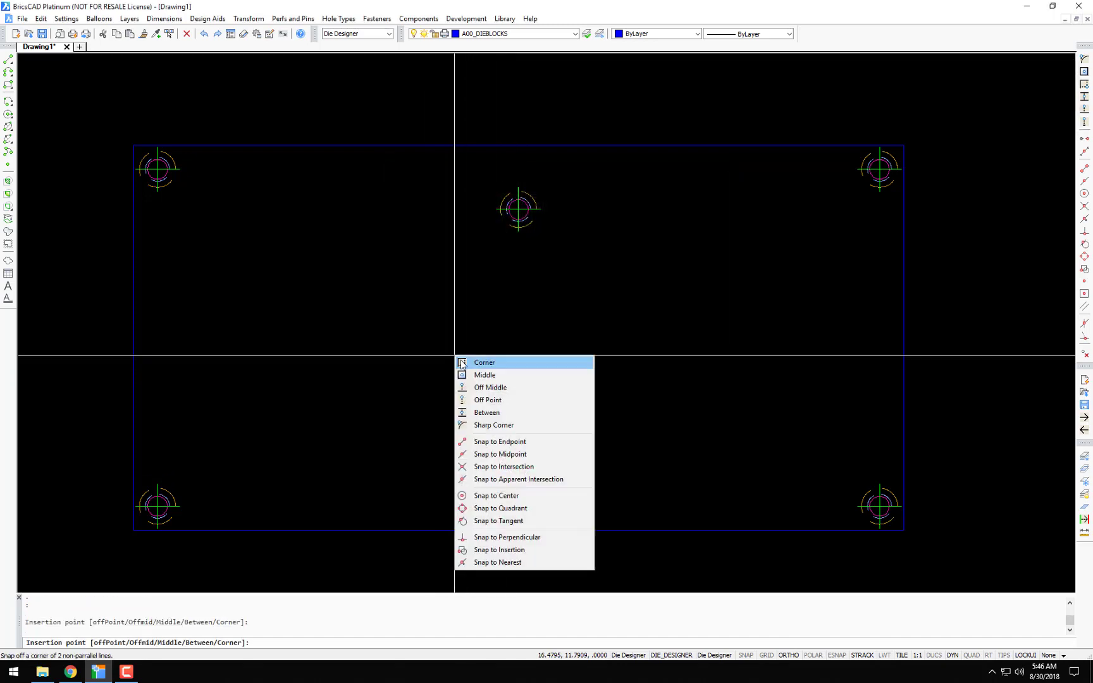
click(488, 401)
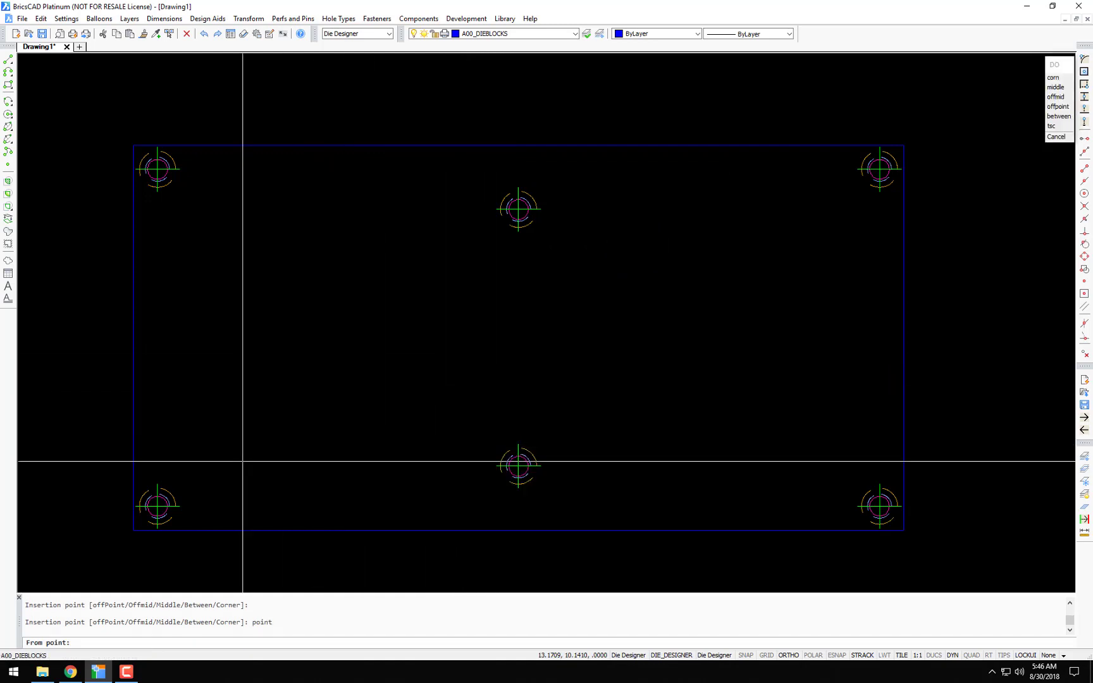
click(170, 492)
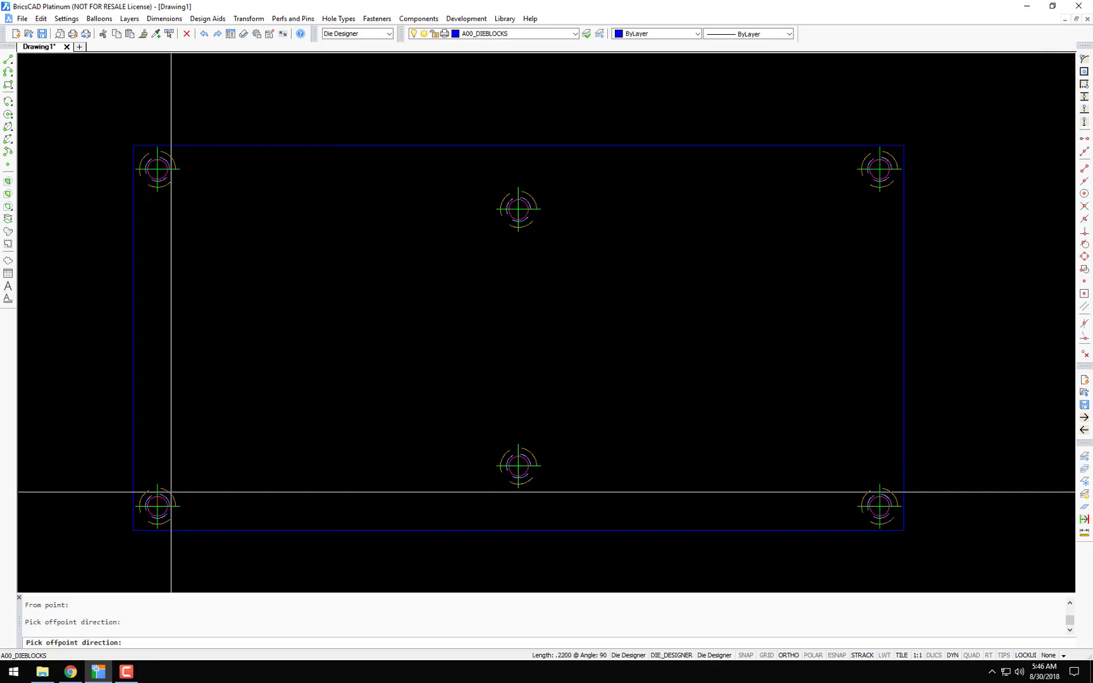
click(235, 519)
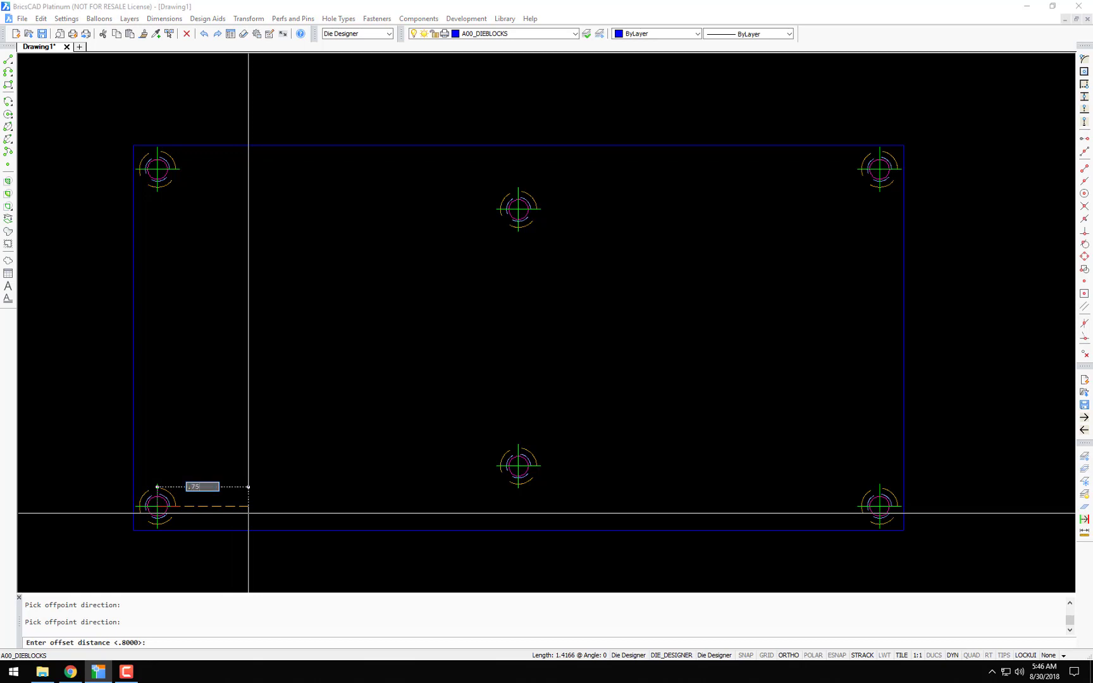
text(.75)
key(Return)
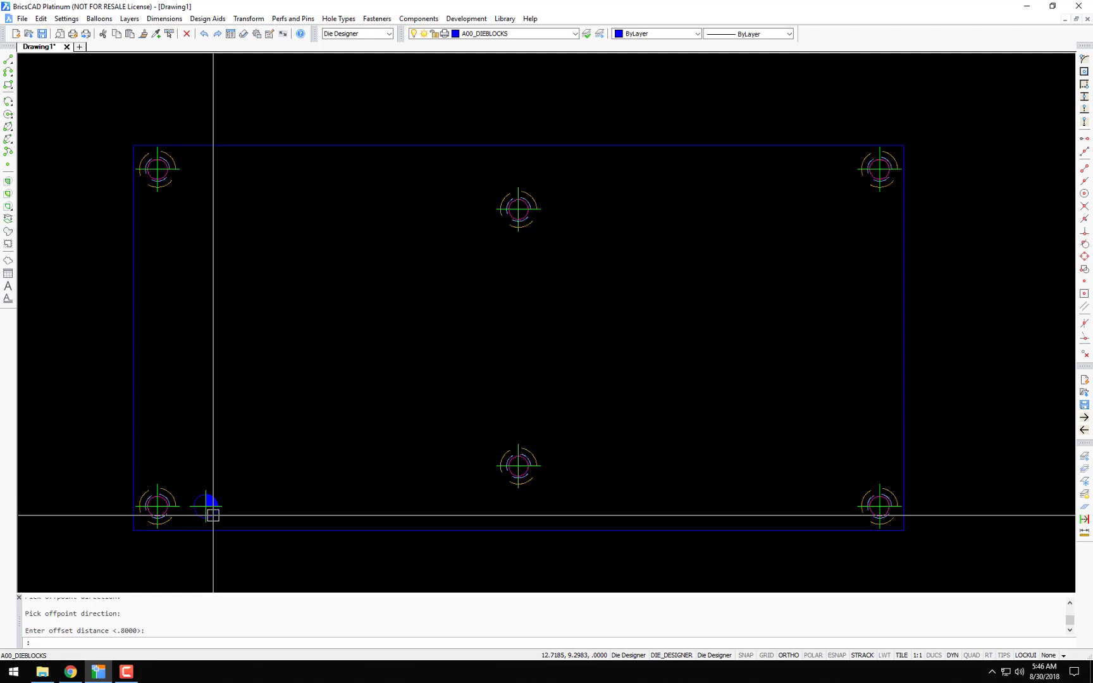
Step: Reuse the dowel pin to place an identical one .7500 horizontally inward from the block's upper-right screw
key(Return)
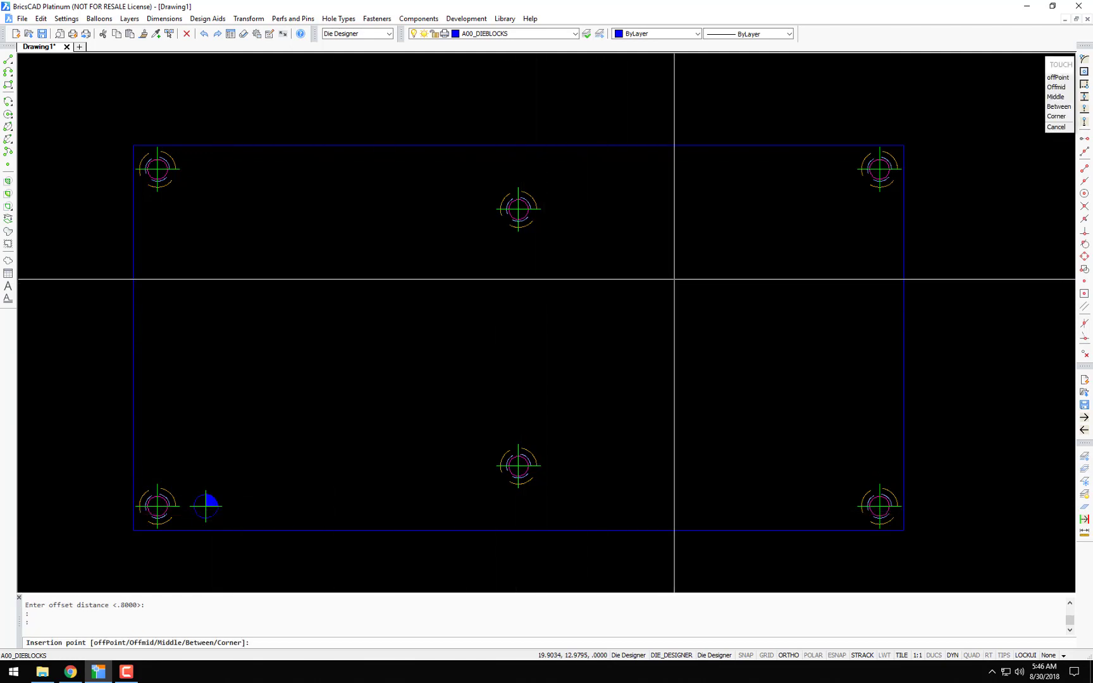
right_click(810, 243)
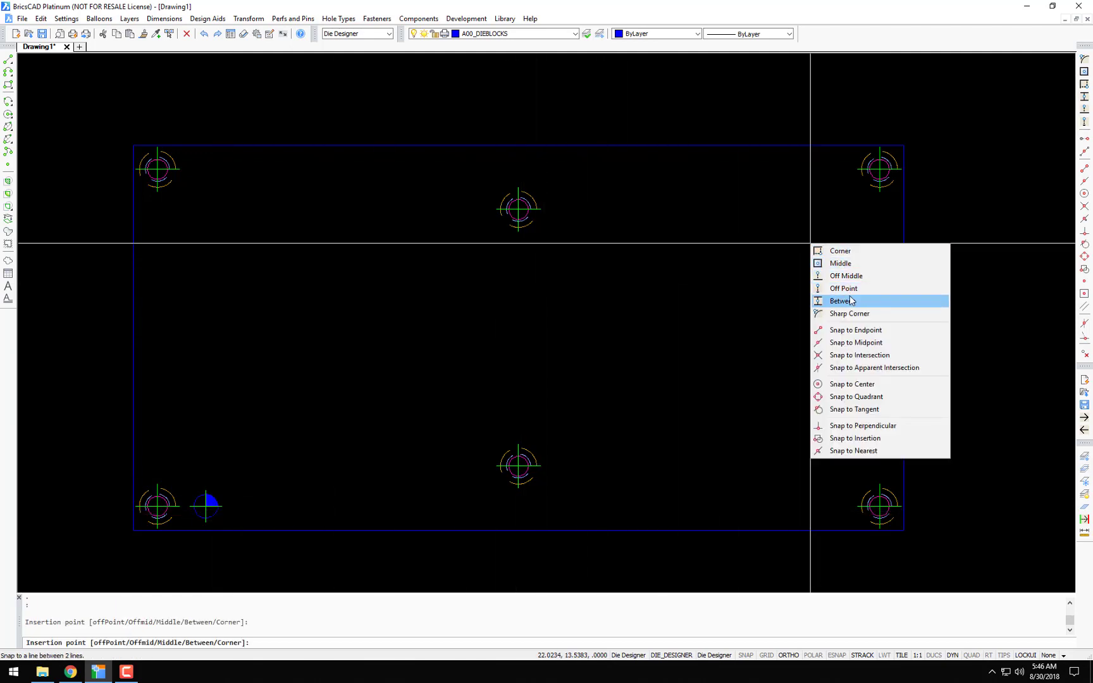
click(845, 288)
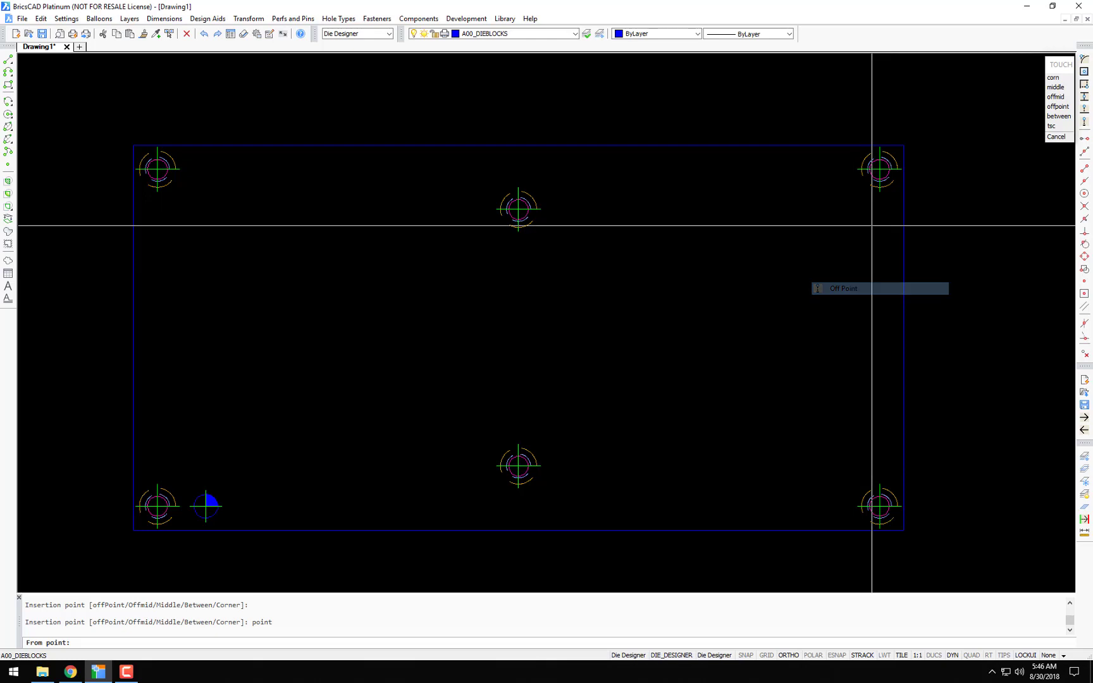
click(880, 169)
click(842, 184)
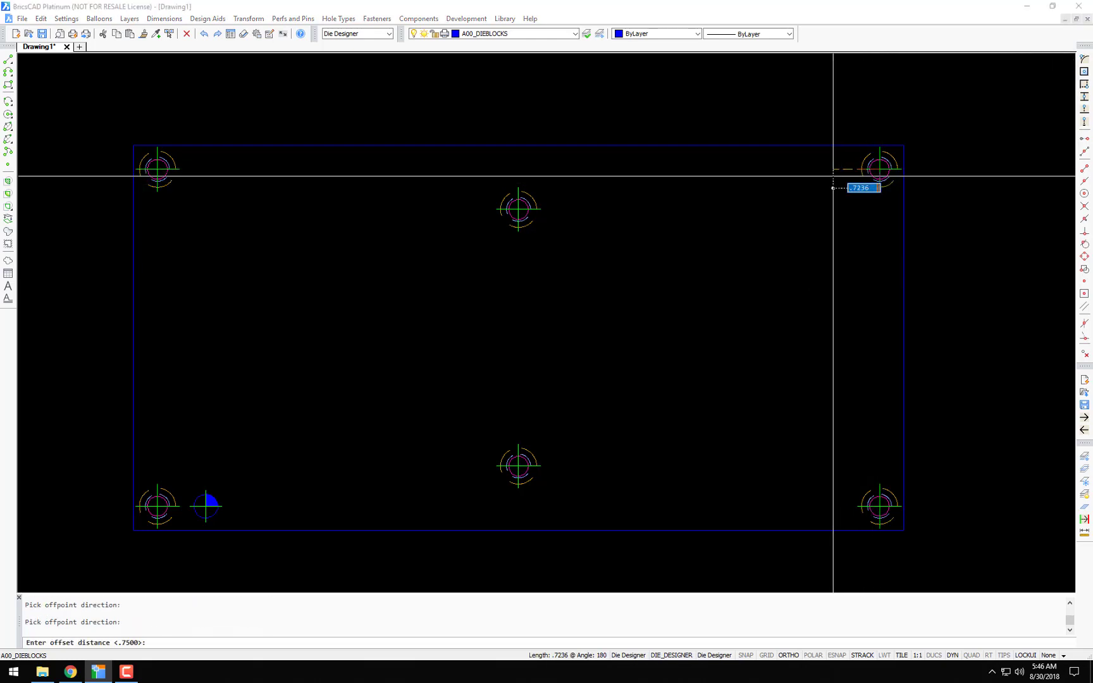
key(Return)
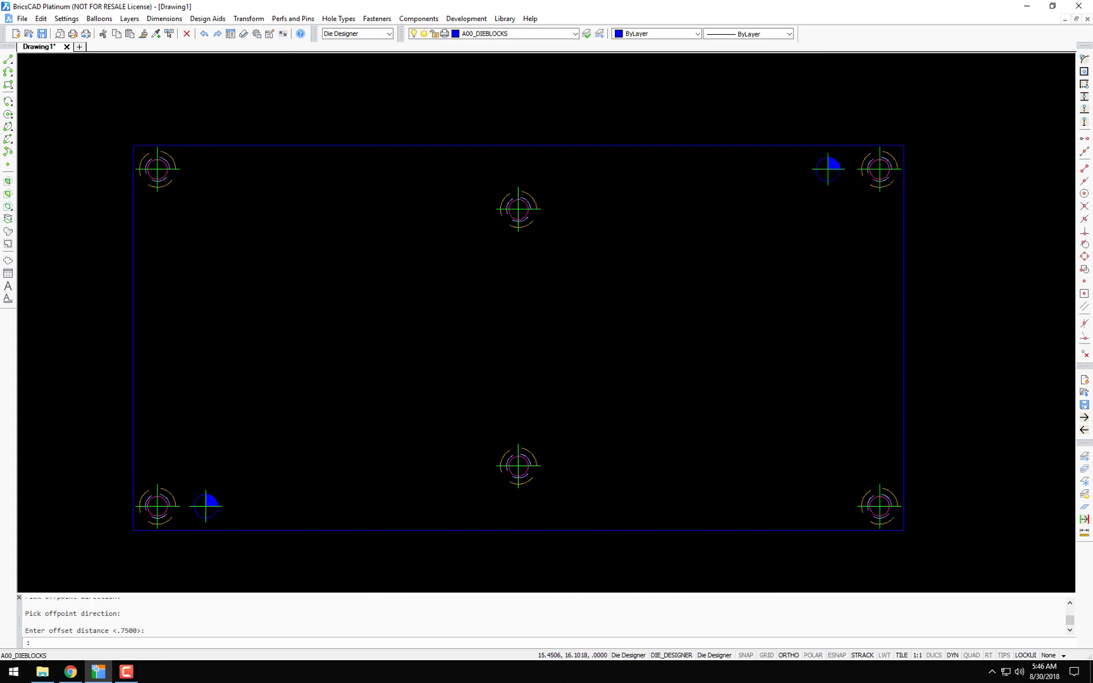
Step: Place a Lamina GHG-62 Bottom component in open-book plan view at the block's upper-left corner, offset 1 from both edges
click(420, 19)
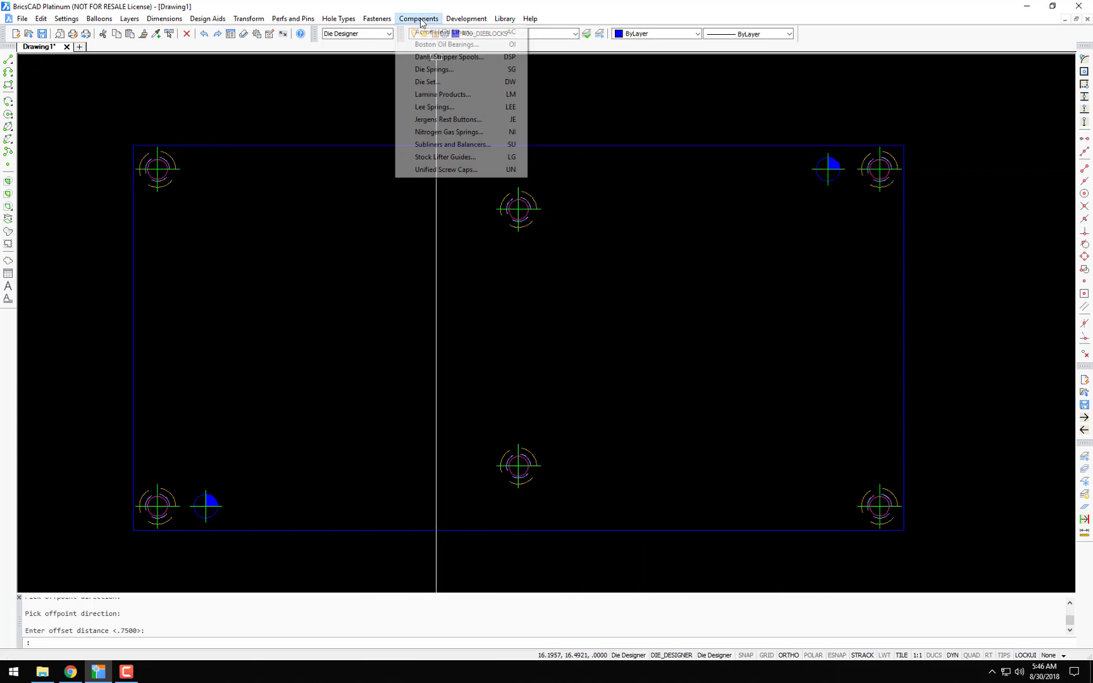
click(426, 93)
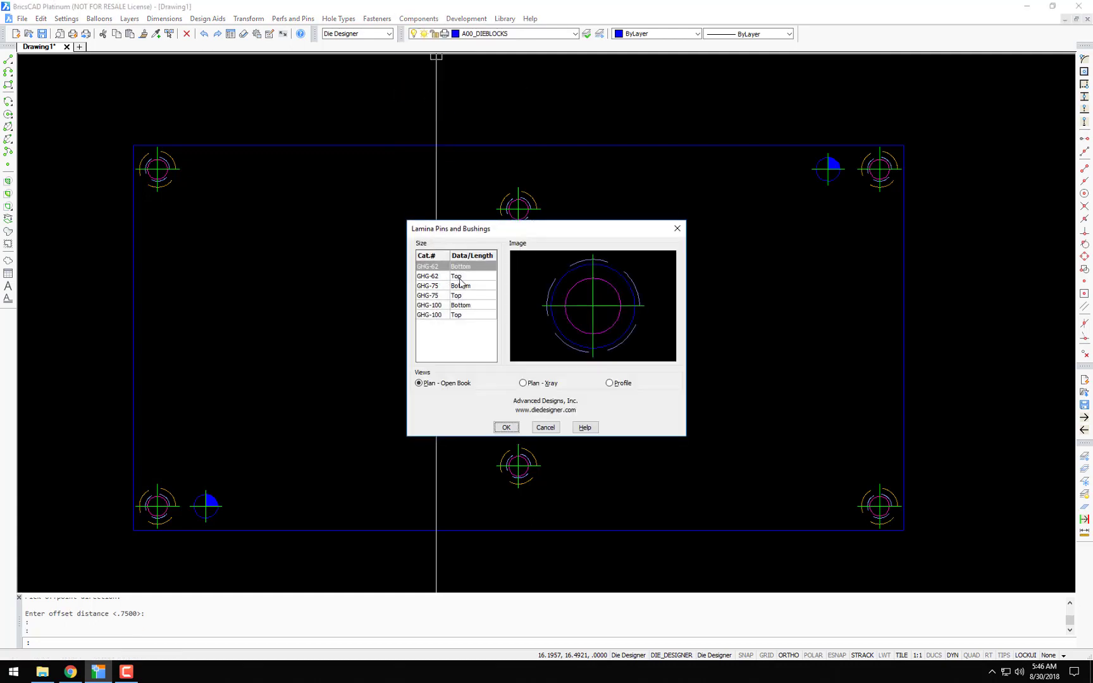
click(510, 430)
right_click(295, 158)
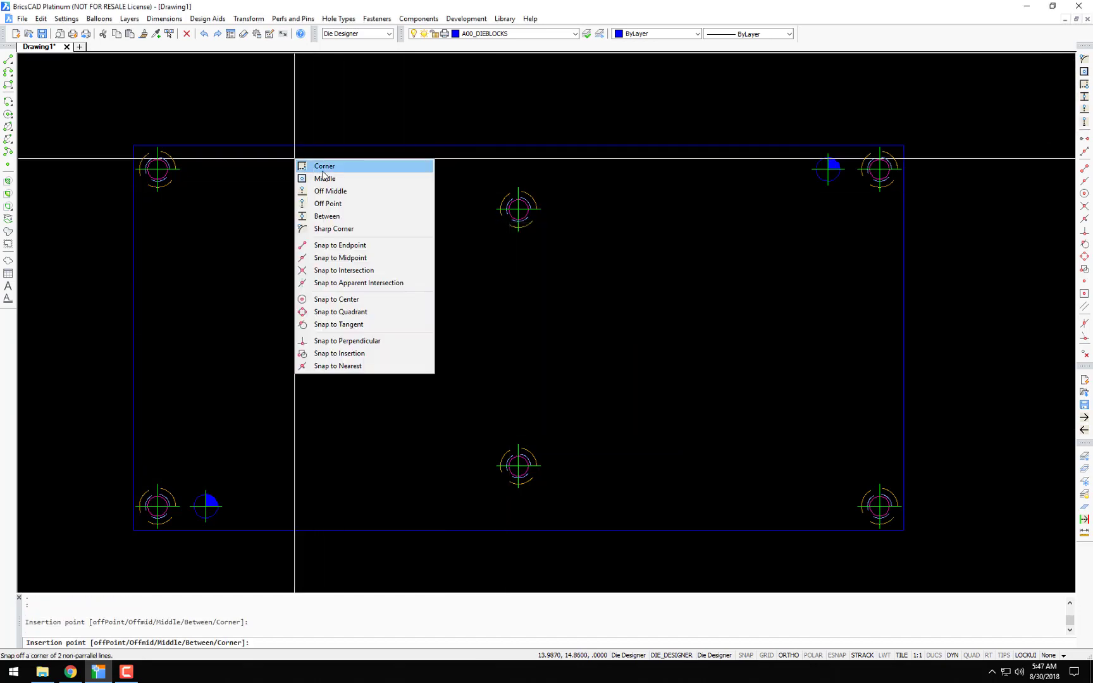
click(324, 167)
click(276, 145)
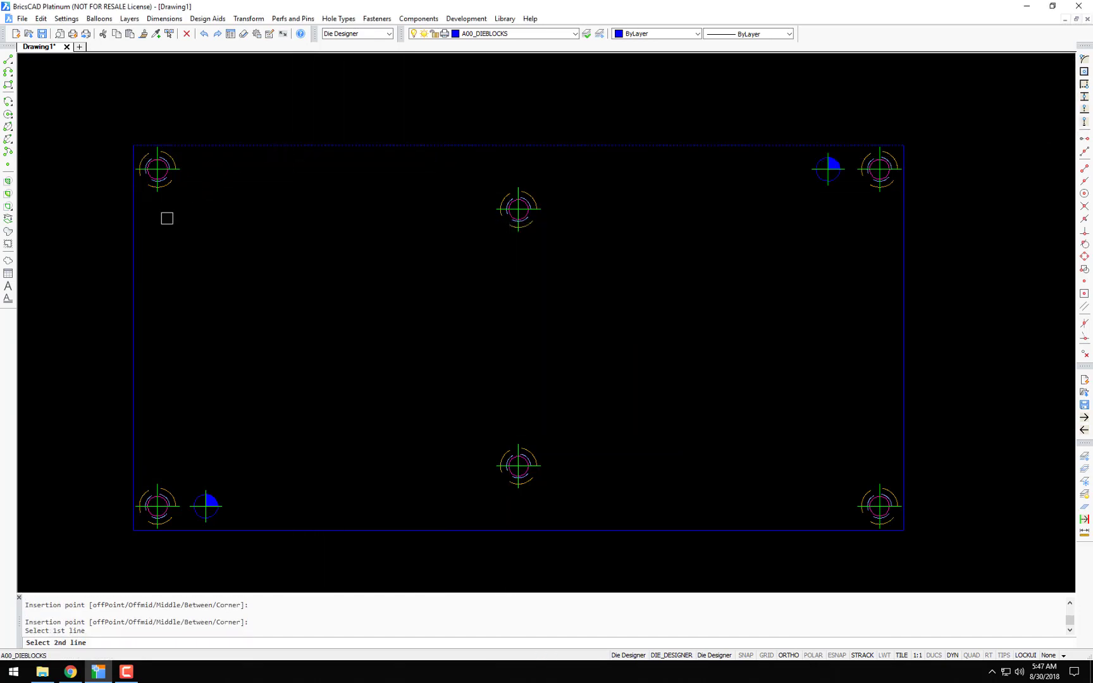
click(135, 242)
text(1)
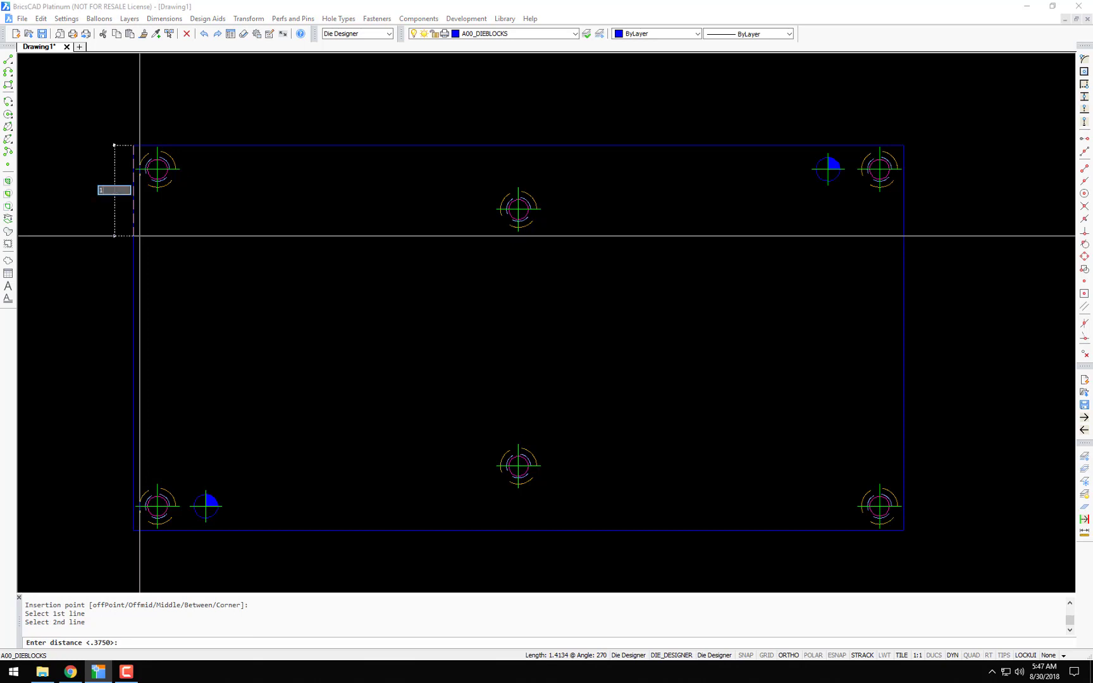
key(Return)
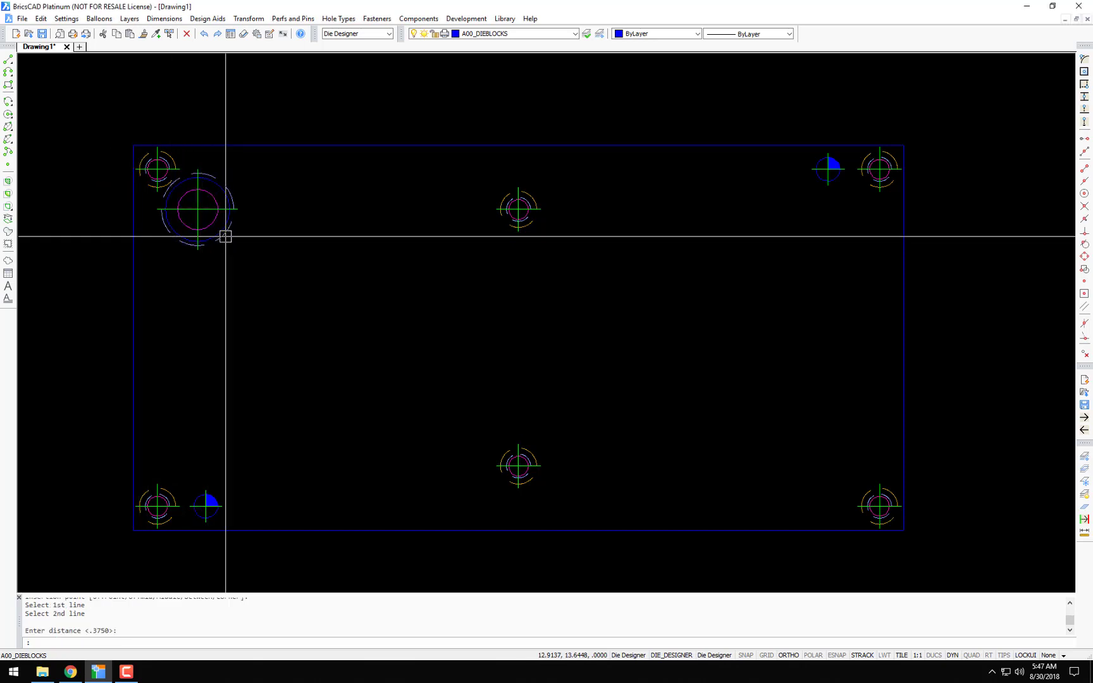
Step: Reuse the Lamina component to place an identical one at the block's lower-left corner, offset 1.0000 from both edges
key(Return)
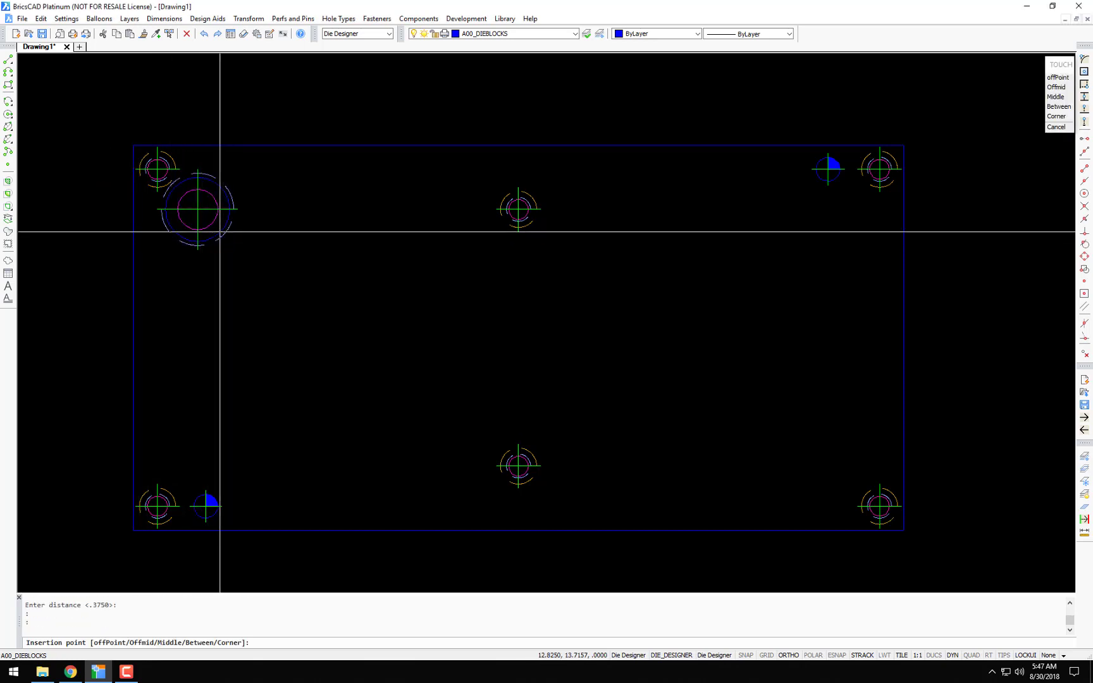
text(c)
key(Return)
click(132, 417)
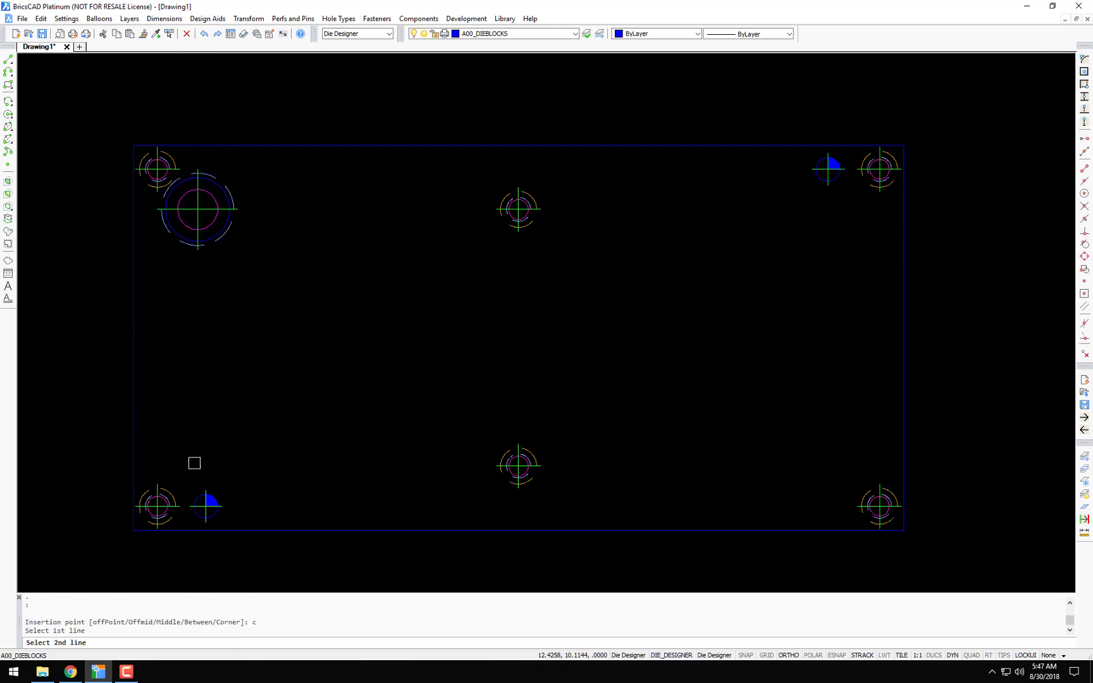
click(239, 530)
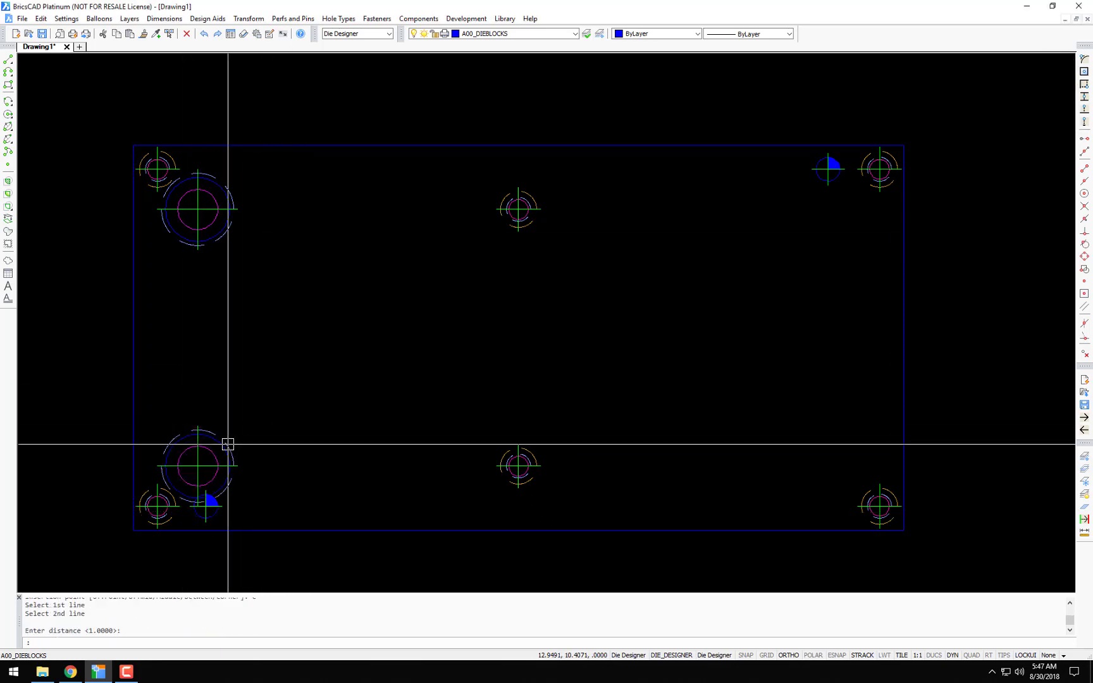
Step: Reuse the Lamina component to place an identical one at the block's lower-right corner, offset 1.0000 from both edges
key(Return)
right_click(954, 384)
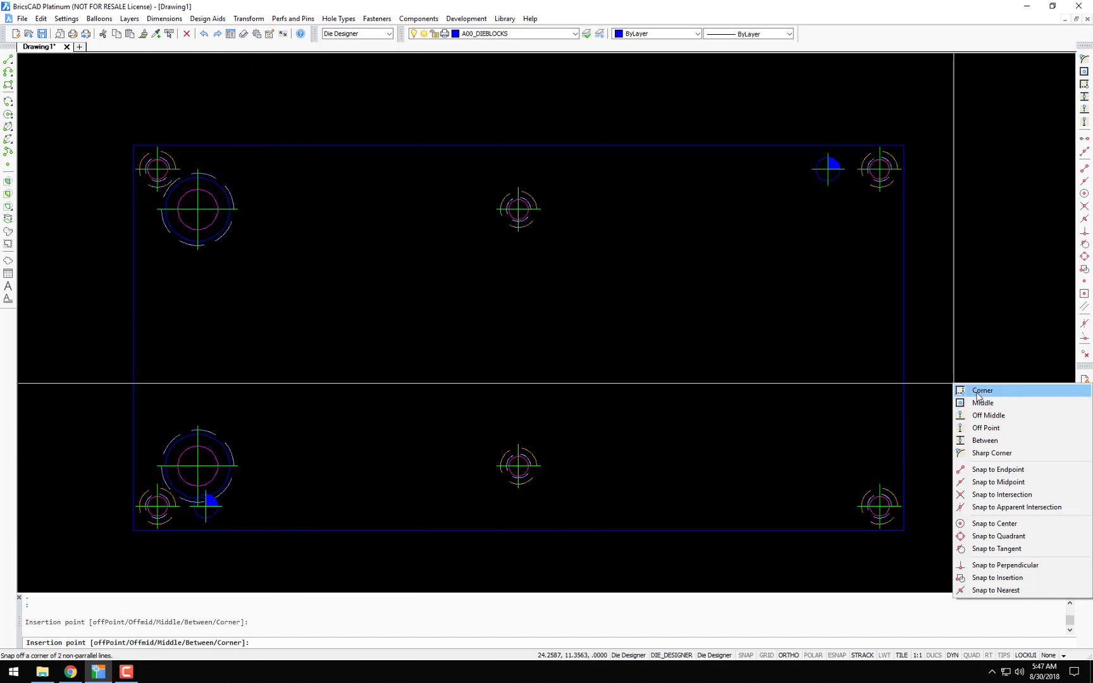
click(963, 391)
click(904, 435)
click(808, 525)
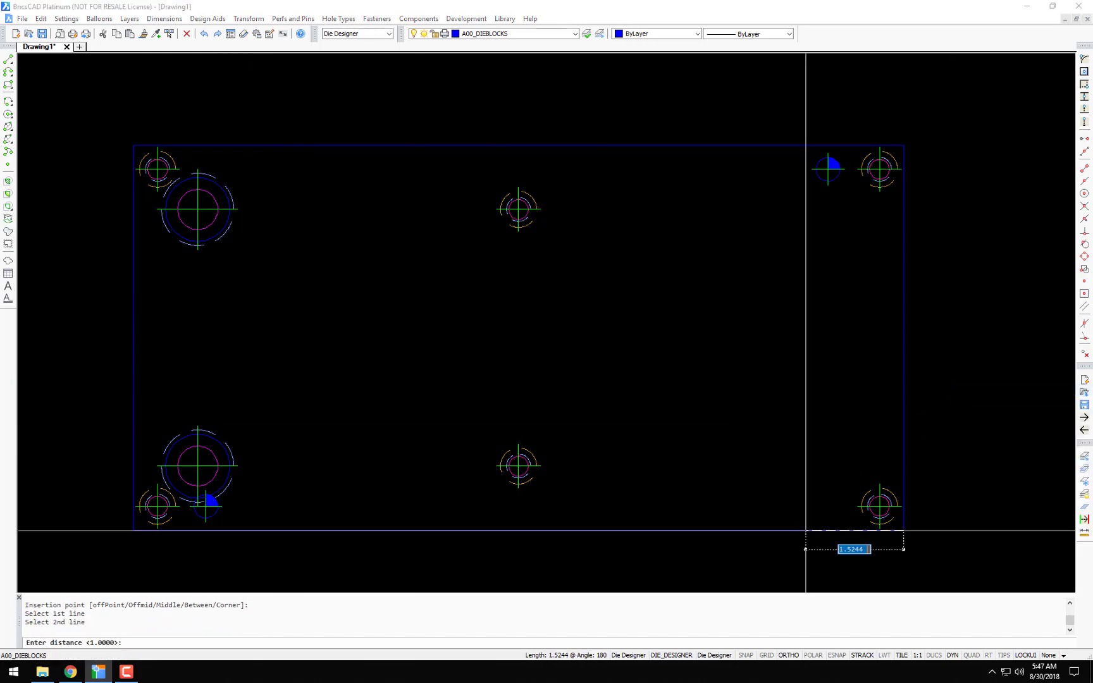
key(Return)
Step: Place another identical Lamina component at the block's upper-right corner, offset 1.0000 from both edges
key(Return)
right_click(850, 403)
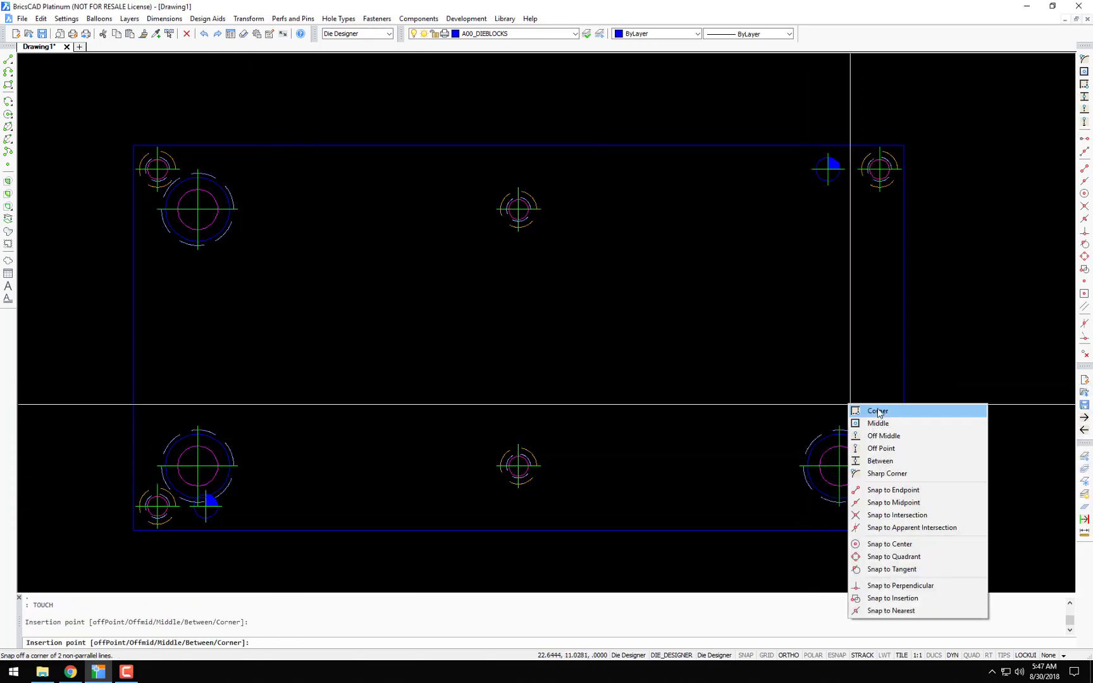
click(877, 411)
click(901, 281)
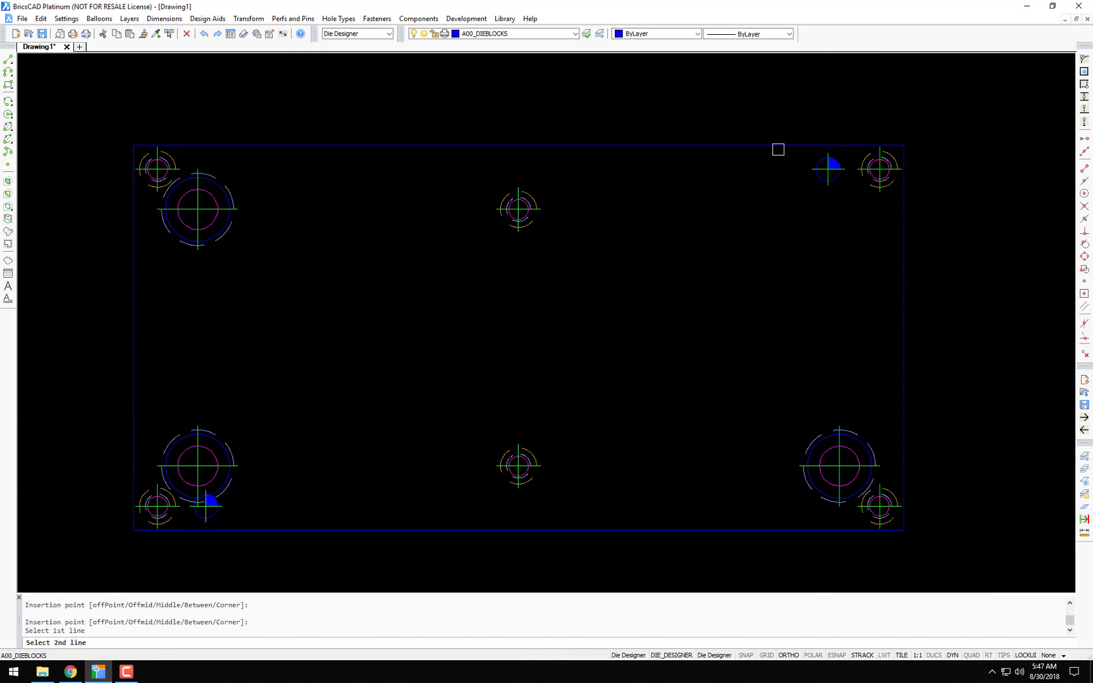
click(777, 146)
key(Return)
key(Escape)
key(Escape)
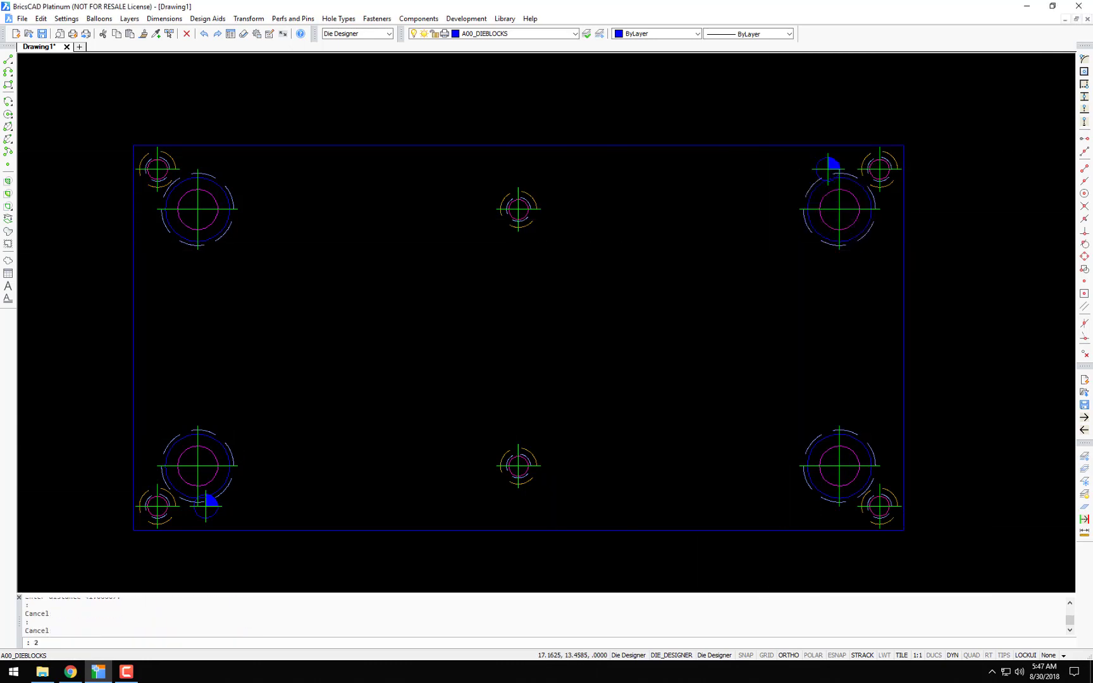
Step: Move the two left-hand Lamina components together about 1 horizontally inward
text(2)
key(Return)
click(293, 227)
click(202, 454)
key(Return)
click(286, 407)
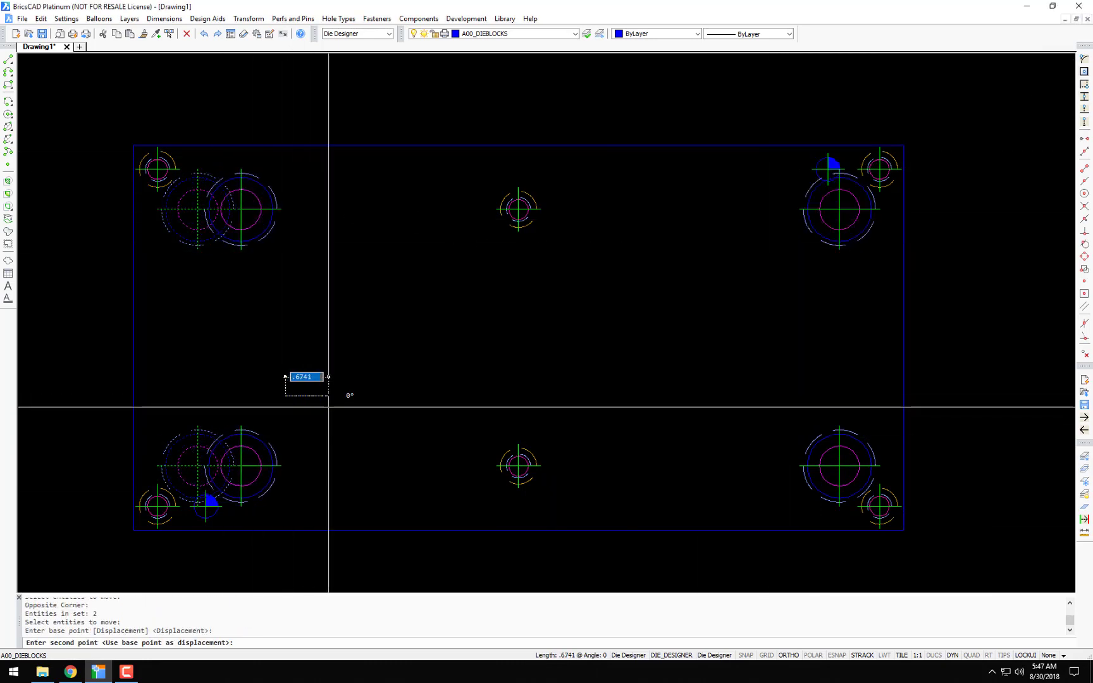
click(349, 407)
Step: Move the two right-hand Lamina components together about 1 horizontally inward
key(Return)
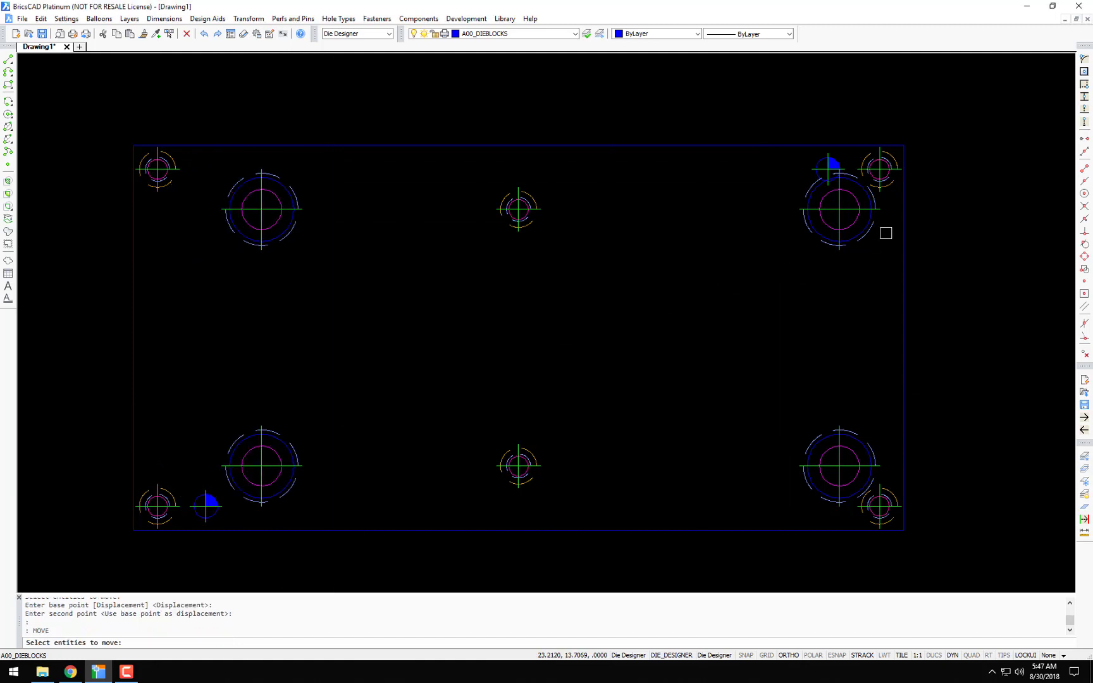
click(890, 227)
click(776, 451)
key(Return)
click(873, 436)
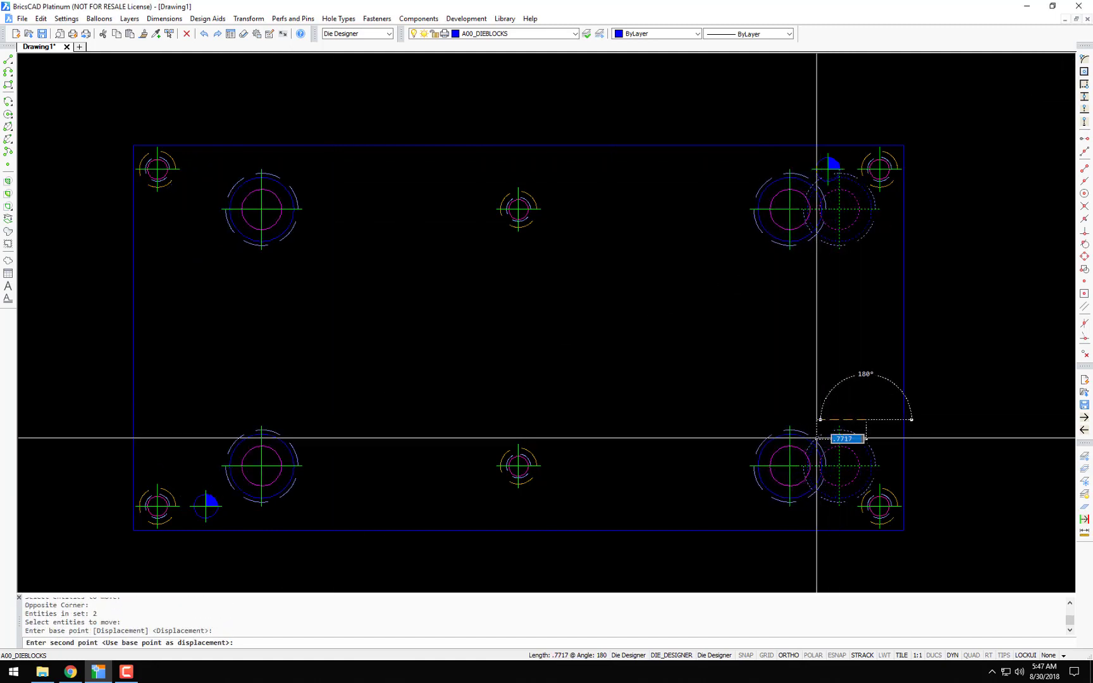
key(Return)
Step: Move only the lower-right Lamina component .25 horizontally outward toward the block's right edge
click(785, 442)
key(Return)
click(765, 399)
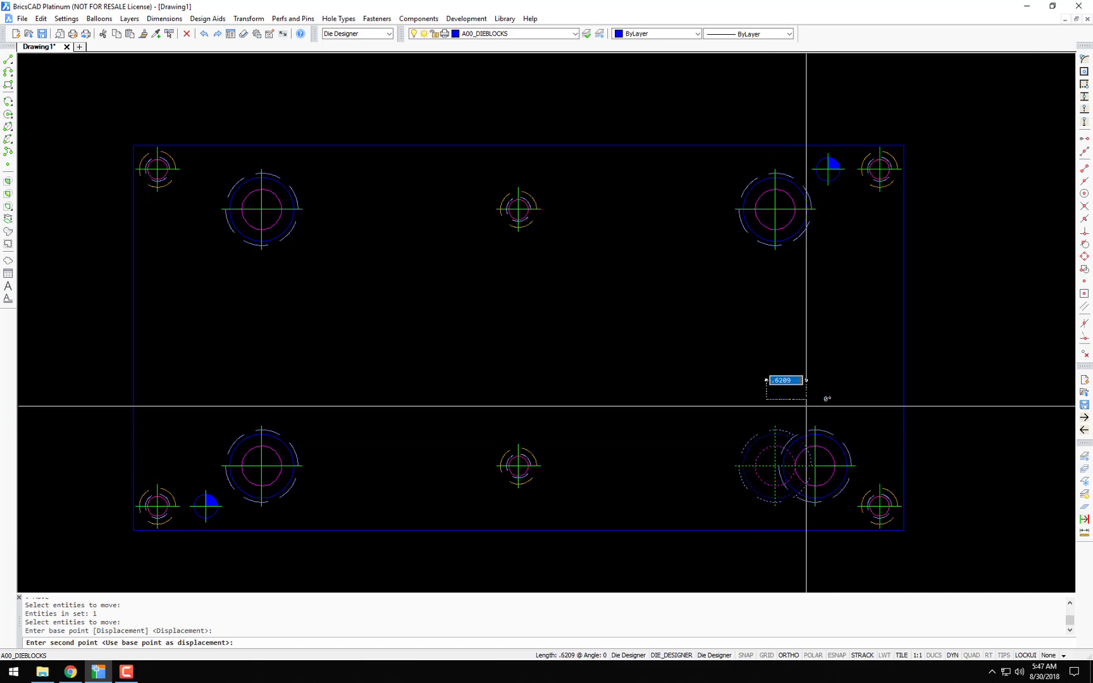
text(.25)
key(Return)
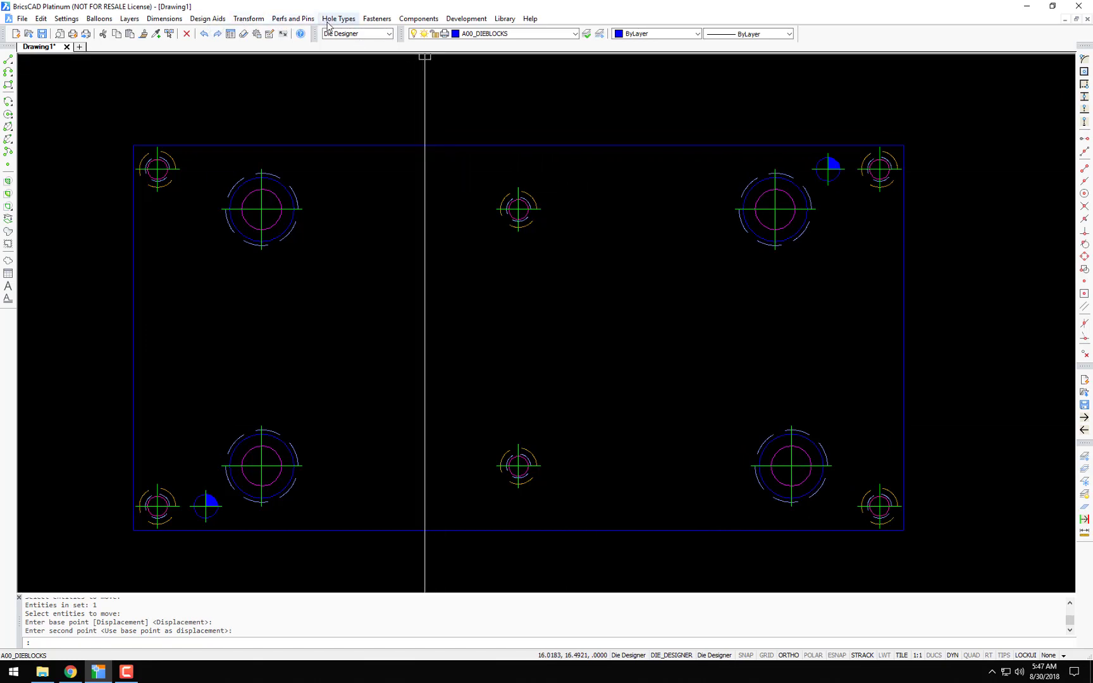
Step: Place a Dayton VRX round M-2 die bushing, .125 slug, .375 outside, 1.0 long, in open-book plan, offset 1.0000 inward from the left edge's midpoint
click(288, 21)
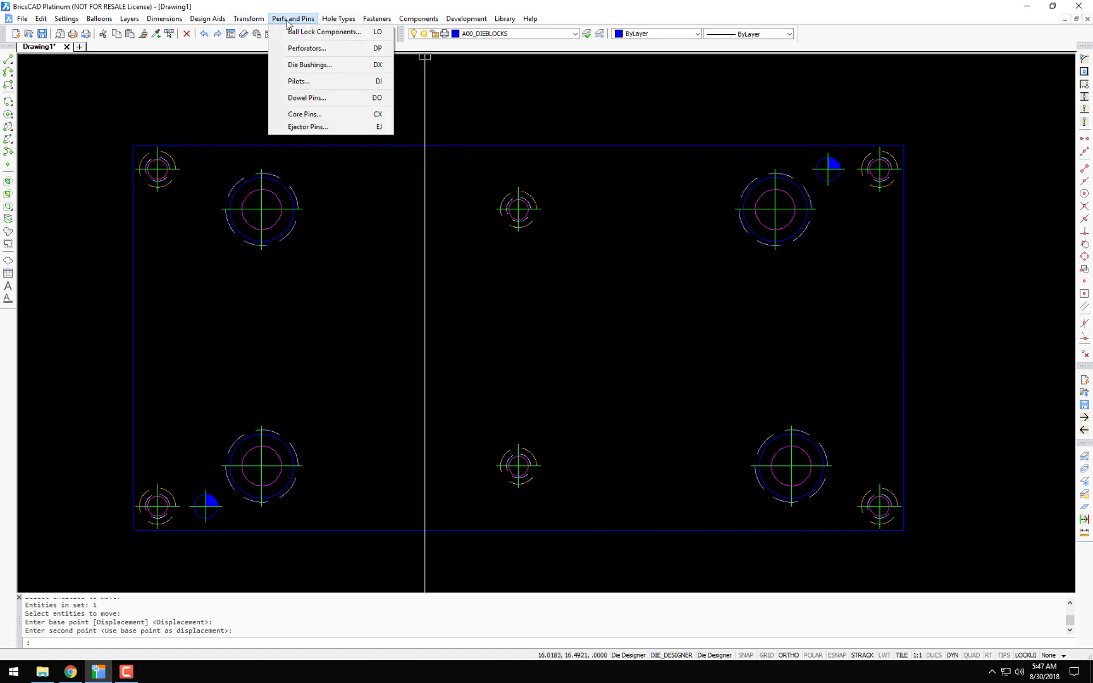
click(301, 66)
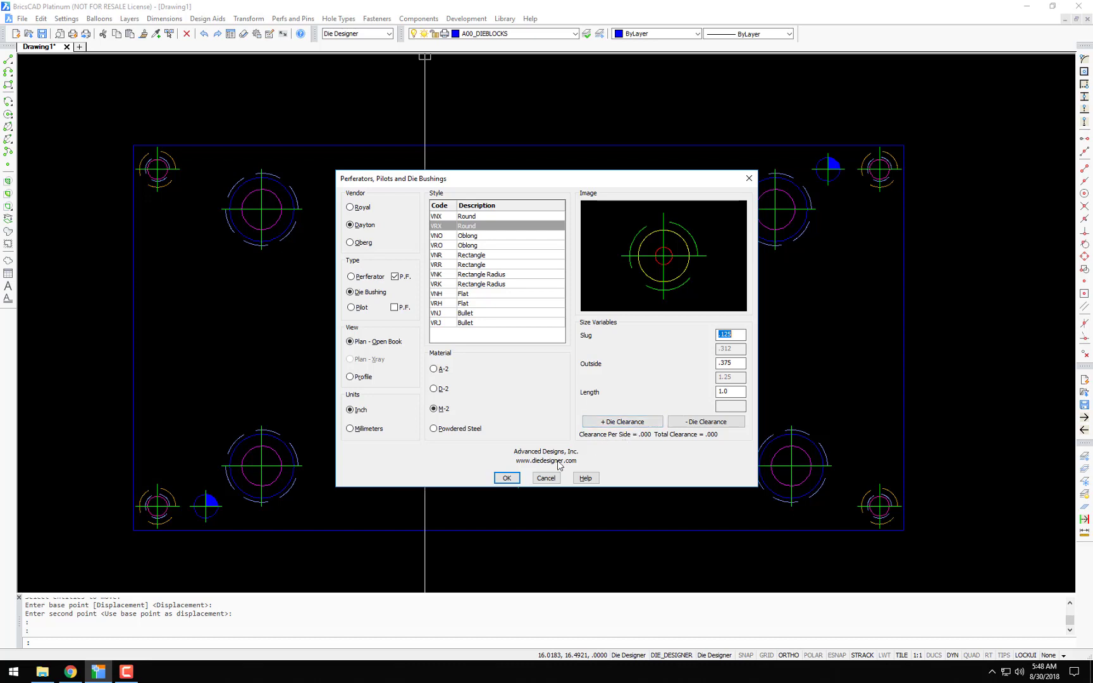
click(507, 479)
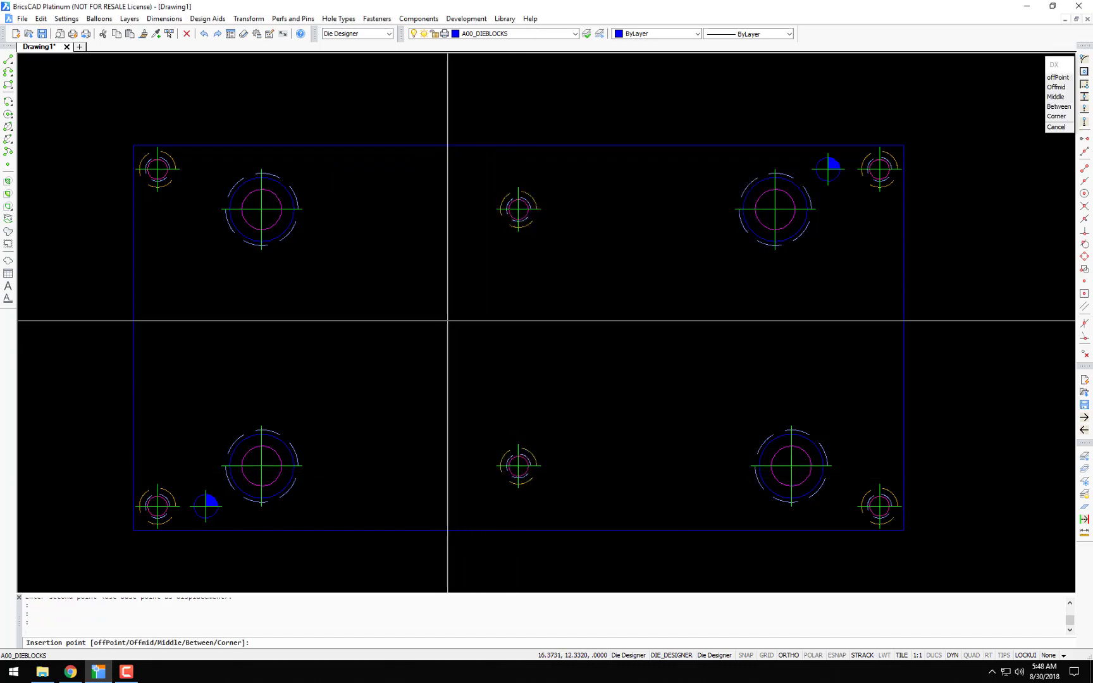
right_click(427, 317)
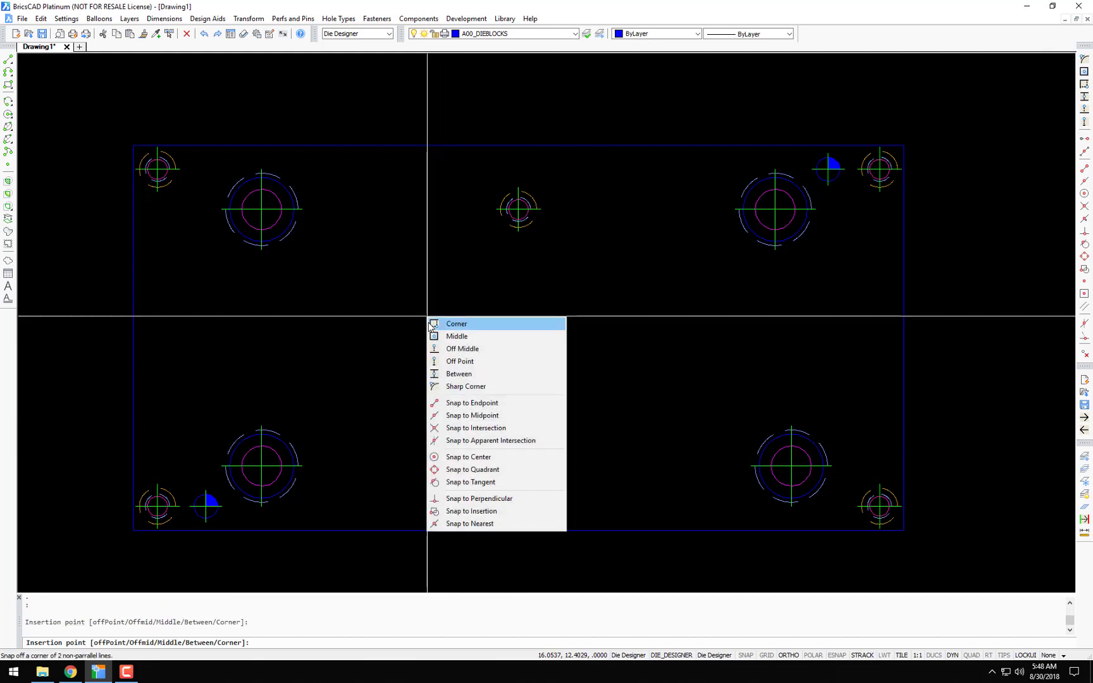
click(458, 351)
click(133, 330)
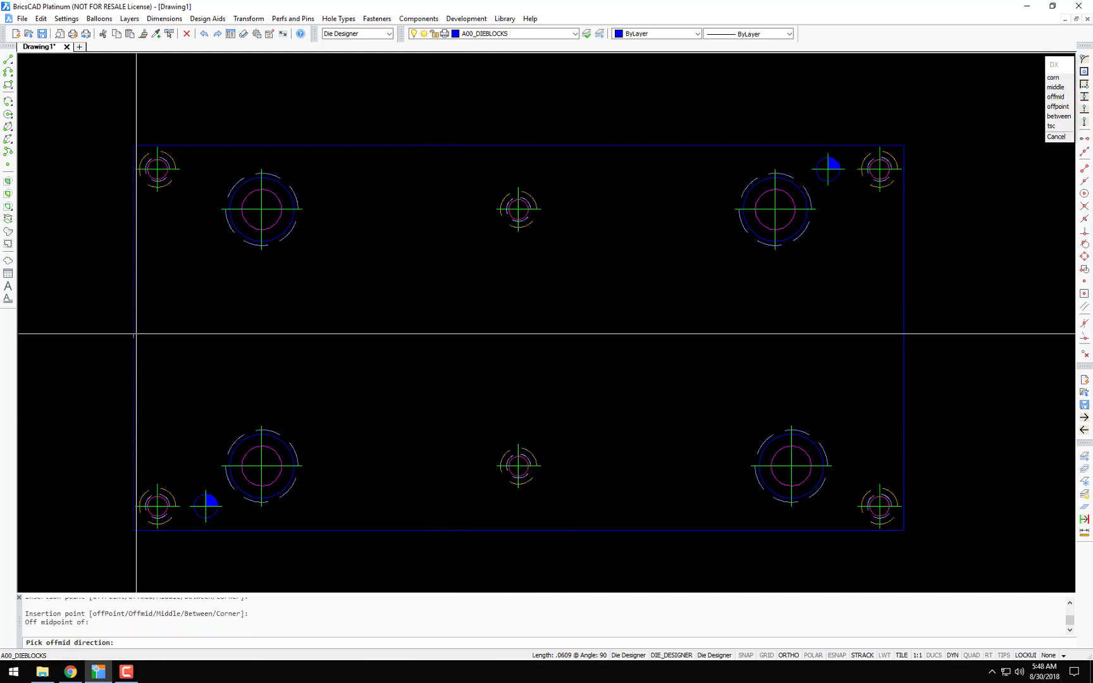
click(190, 336)
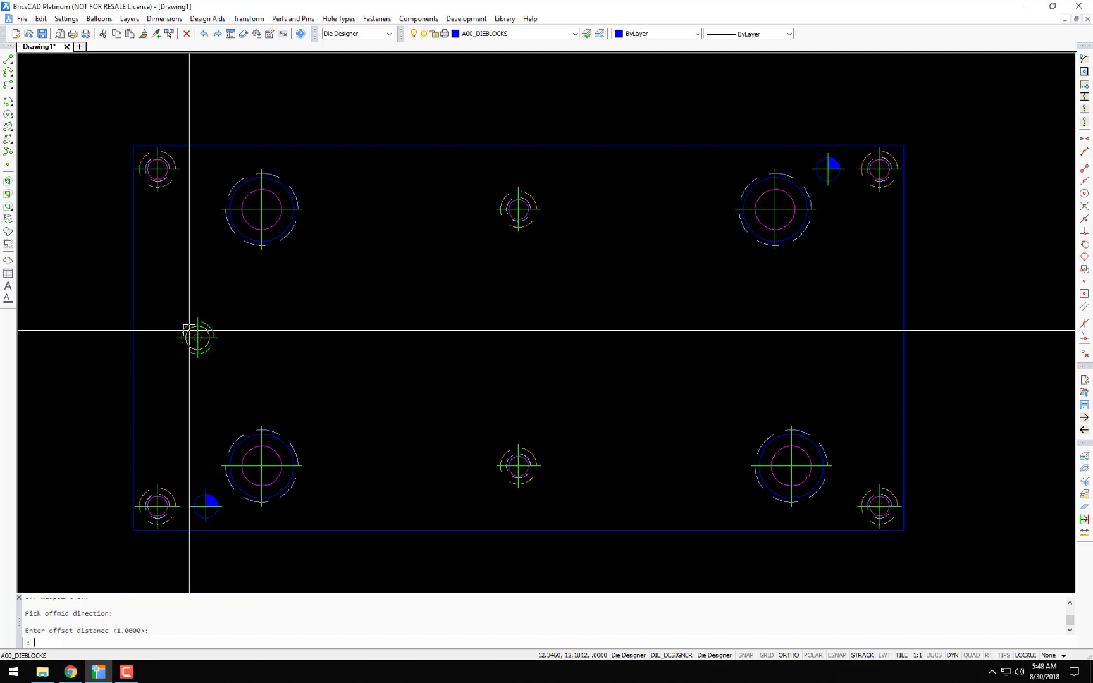
Step: Set the drawing's progression multiple to 1 in the die design settings
scroll(189, 330, up, 7)
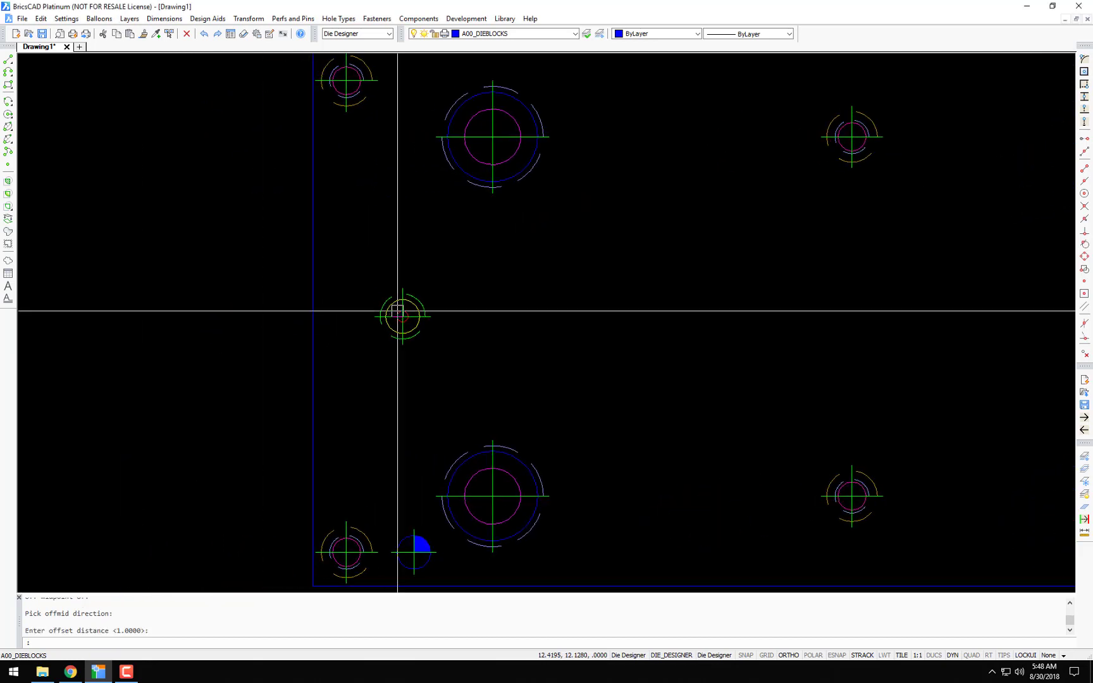
scroll(397, 307, up, 2)
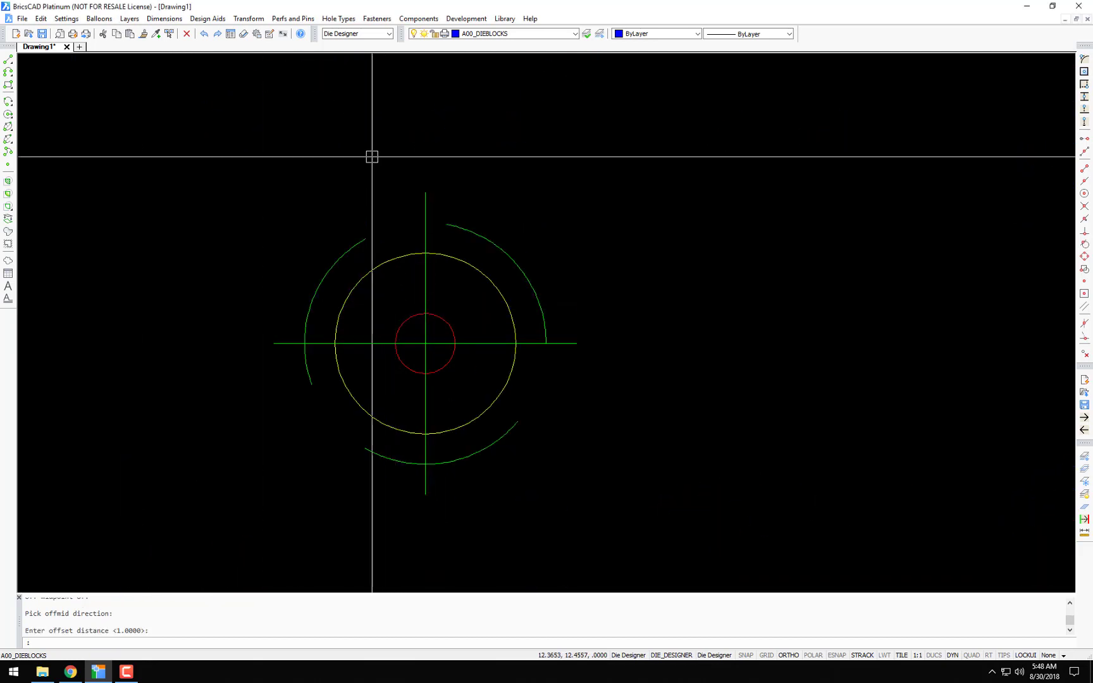
click(66, 19)
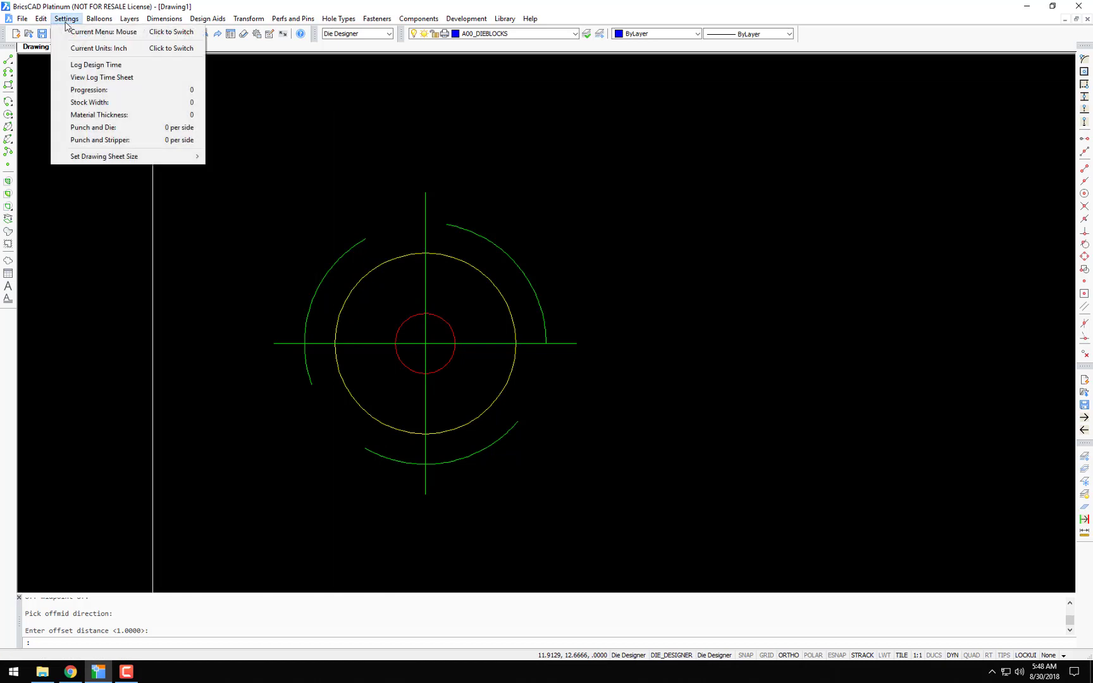
click(97, 93)
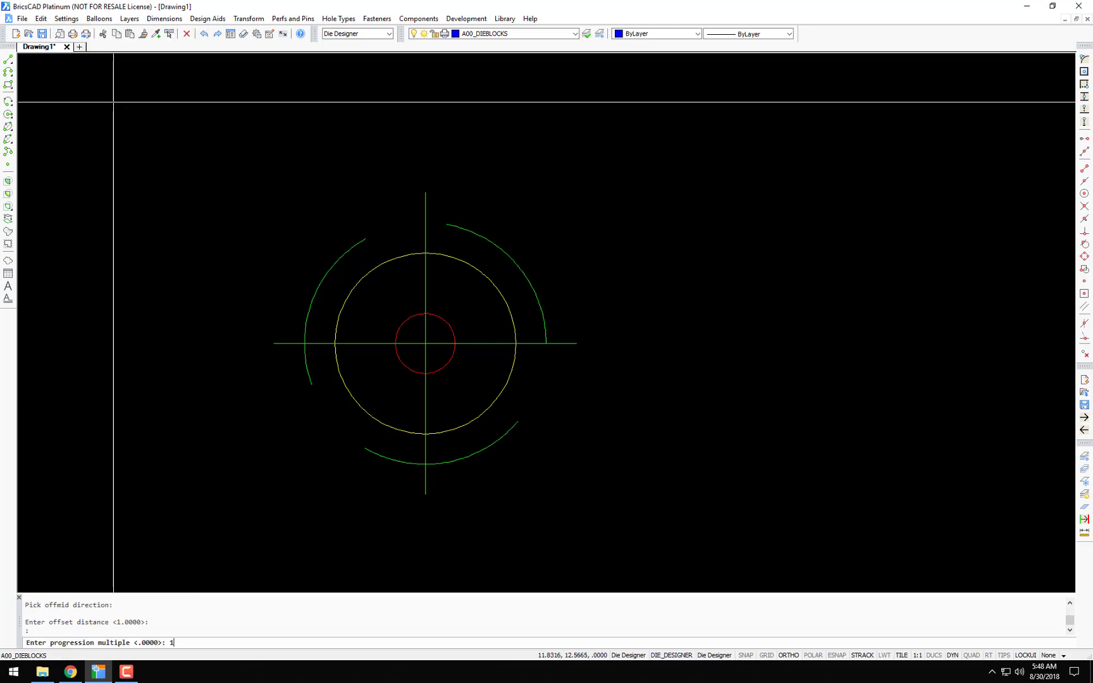
key(Return)
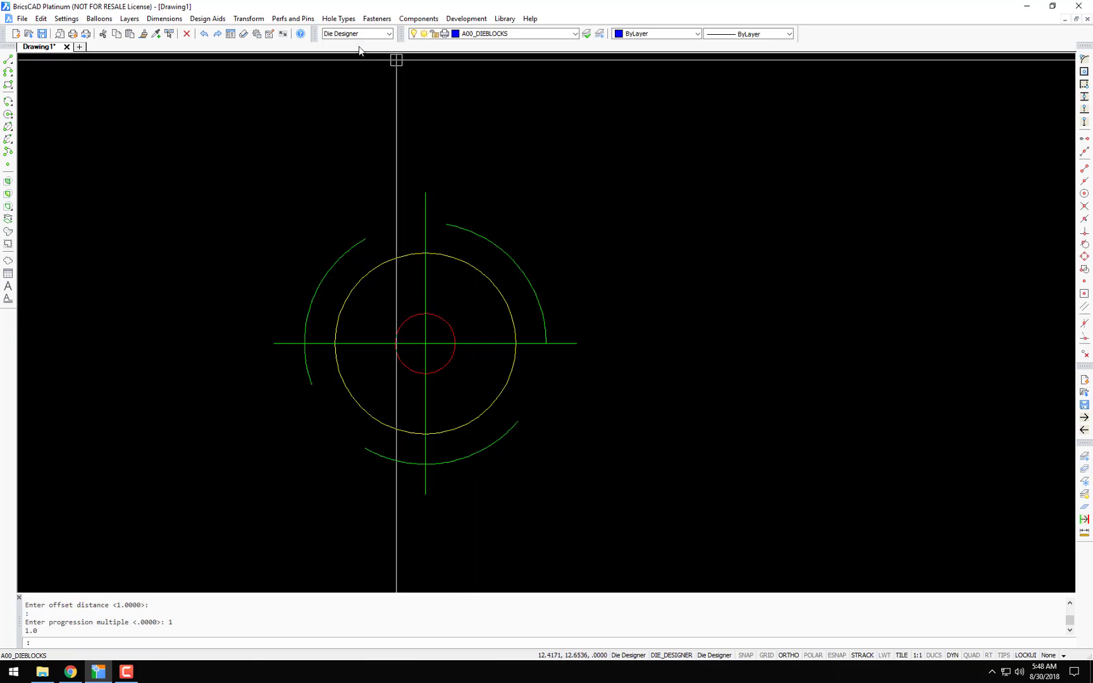
Step: Place a .125 diameter pilot hole at the centre of the die bushing
click(329, 19)
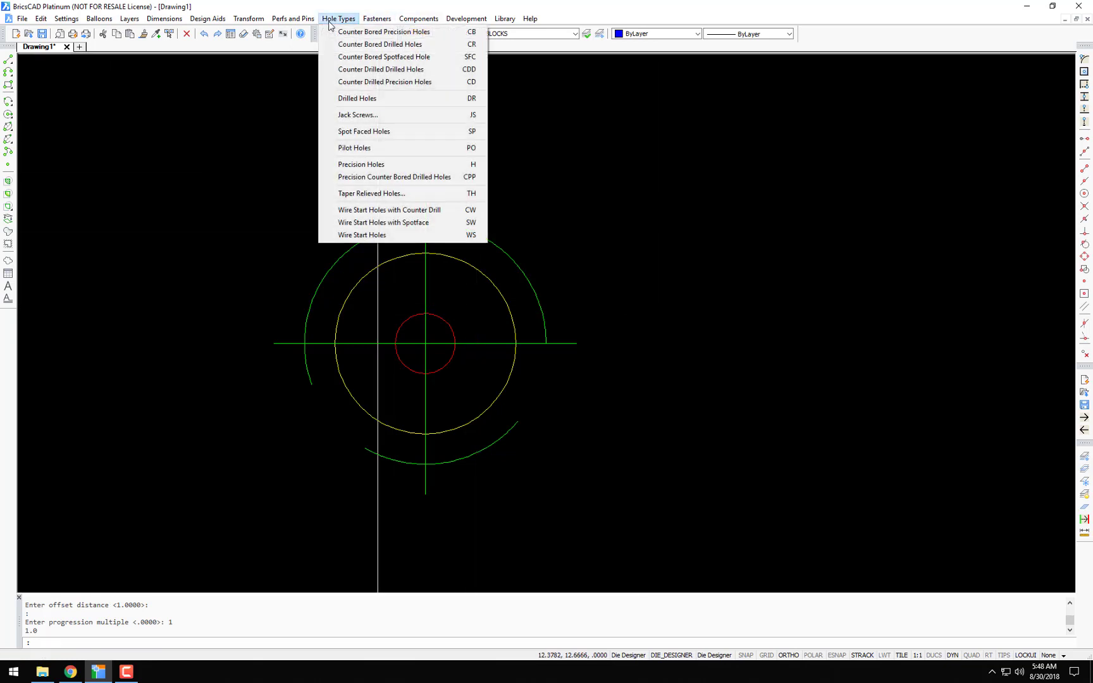
click(383, 148)
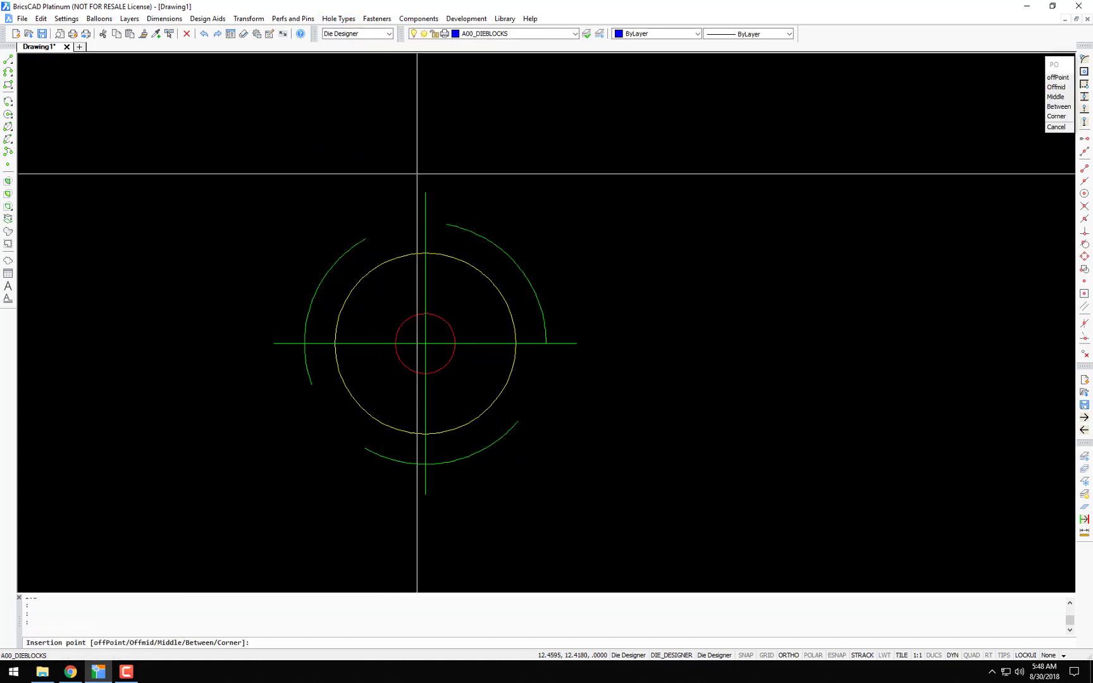
click(484, 276)
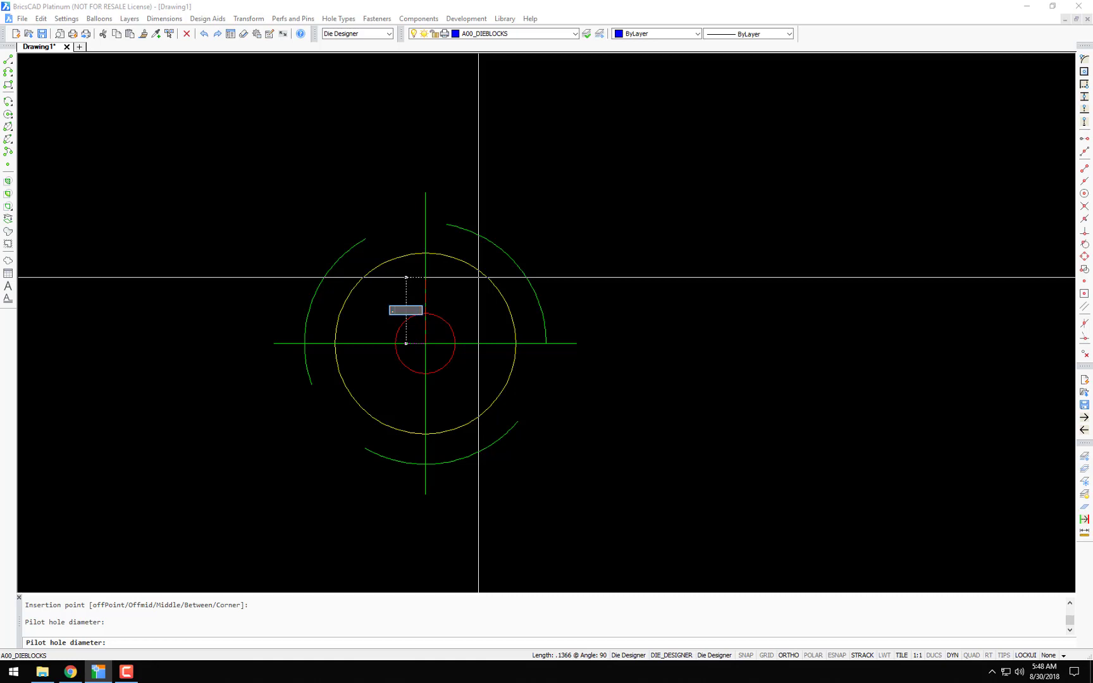
text(.125)
key(Return)
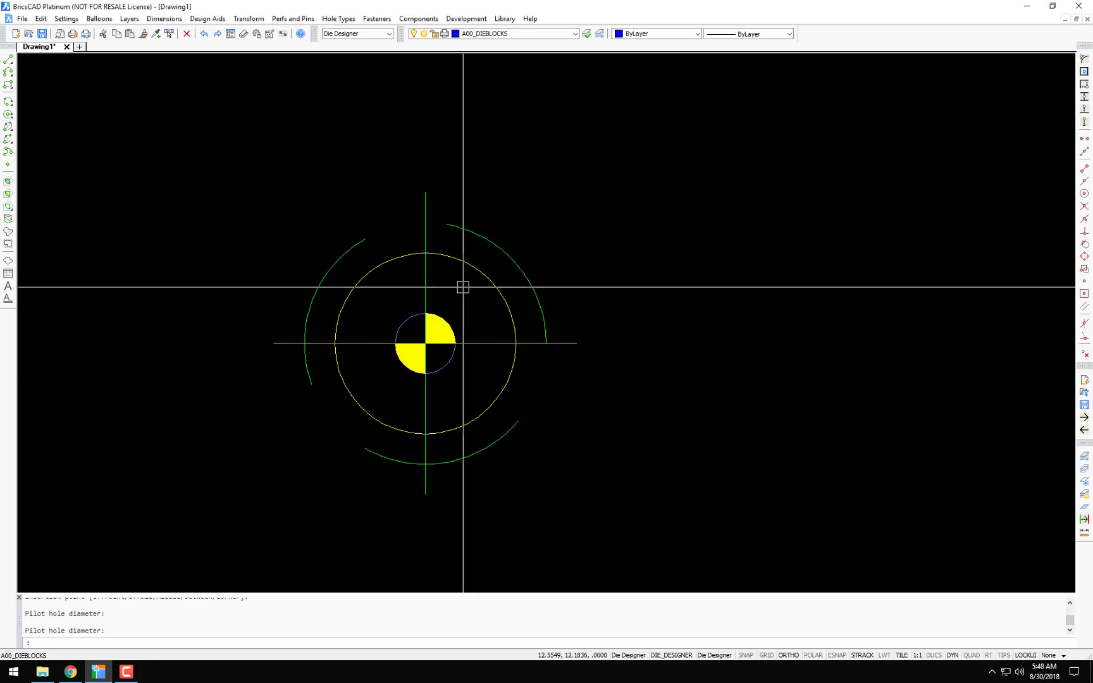
Step: Move the pilot hole 1 horizontally to the right of the die bushing's centre
text(2)
key(Return)
click(438, 331)
key(Return)
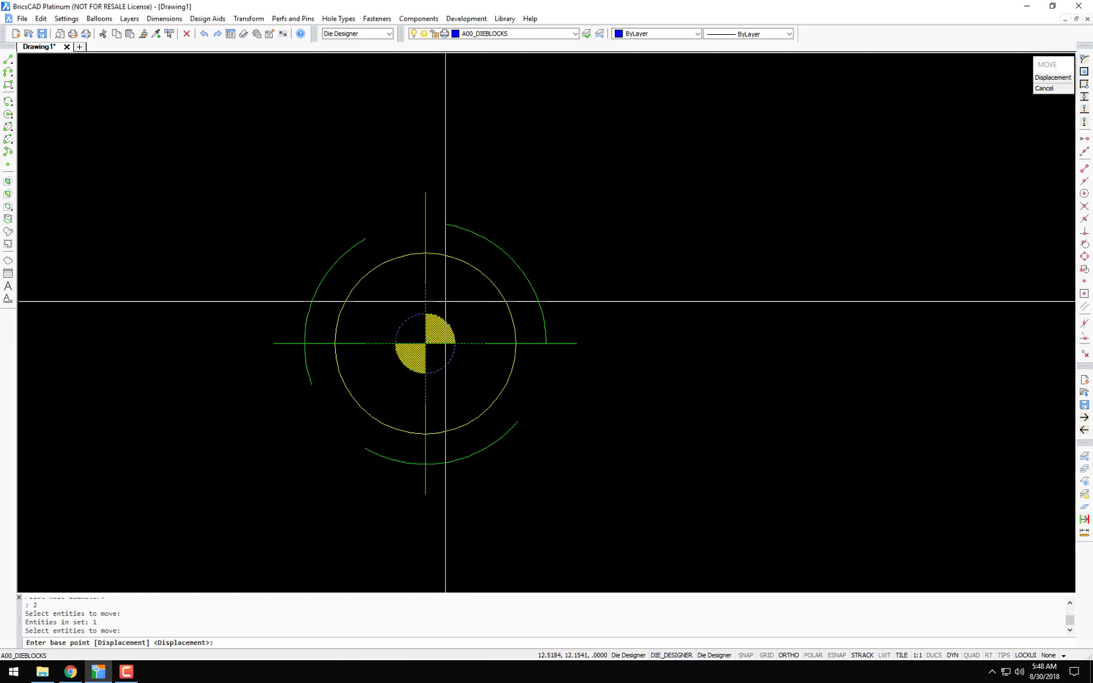
click(445, 300)
text(1)
key(Return)
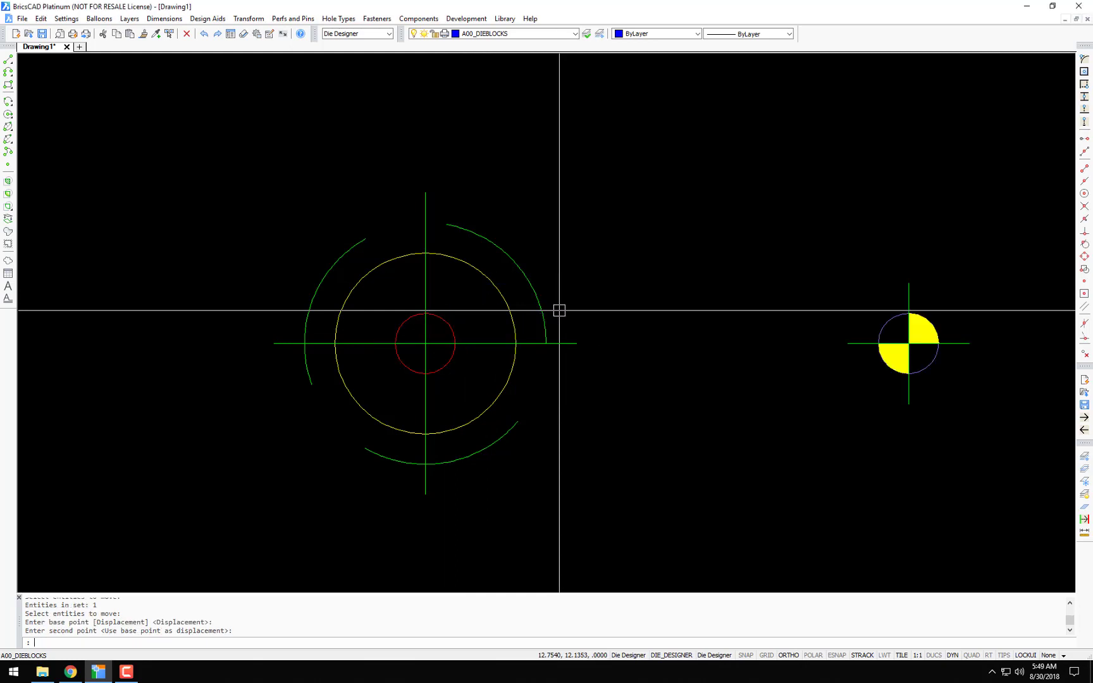
Step: Array the pilot hole to the right across the block for 10 progressions
scroll(559, 310, down, 8)
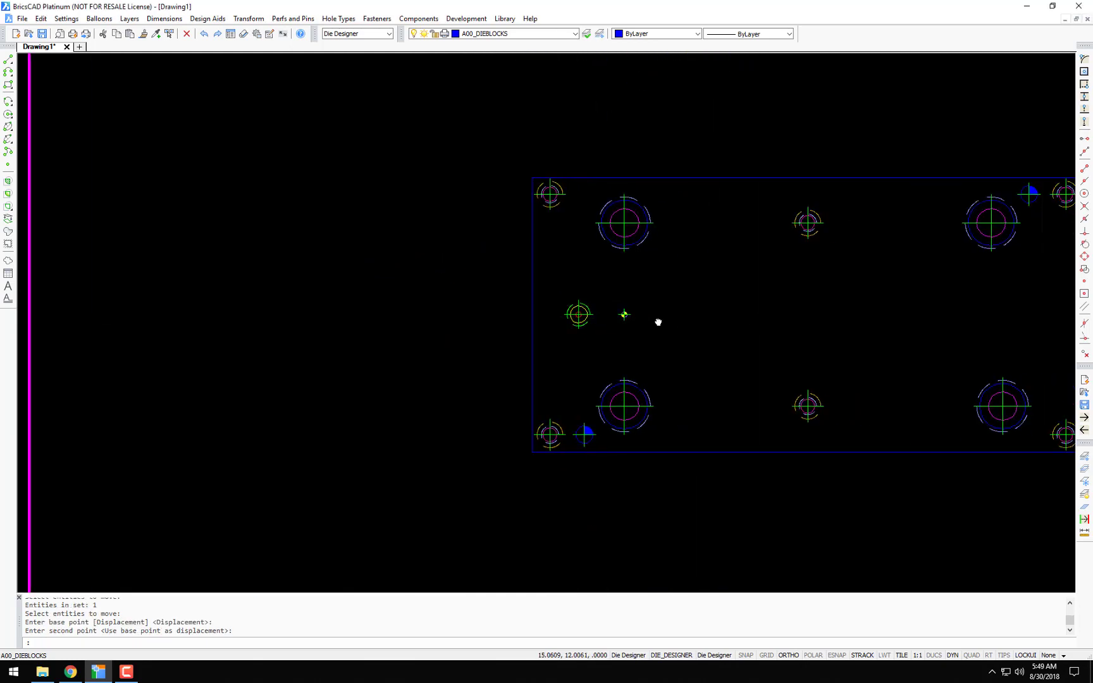
middle_drag(659, 320, 454, 324)
scroll(454, 324, up, 3)
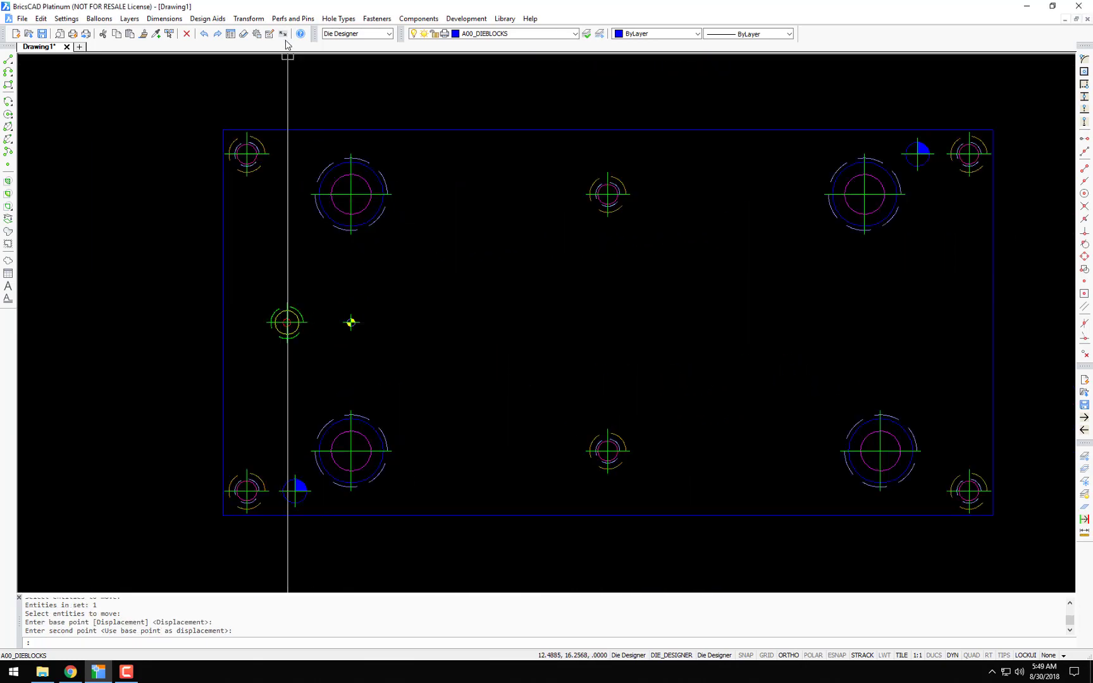
click(207, 19)
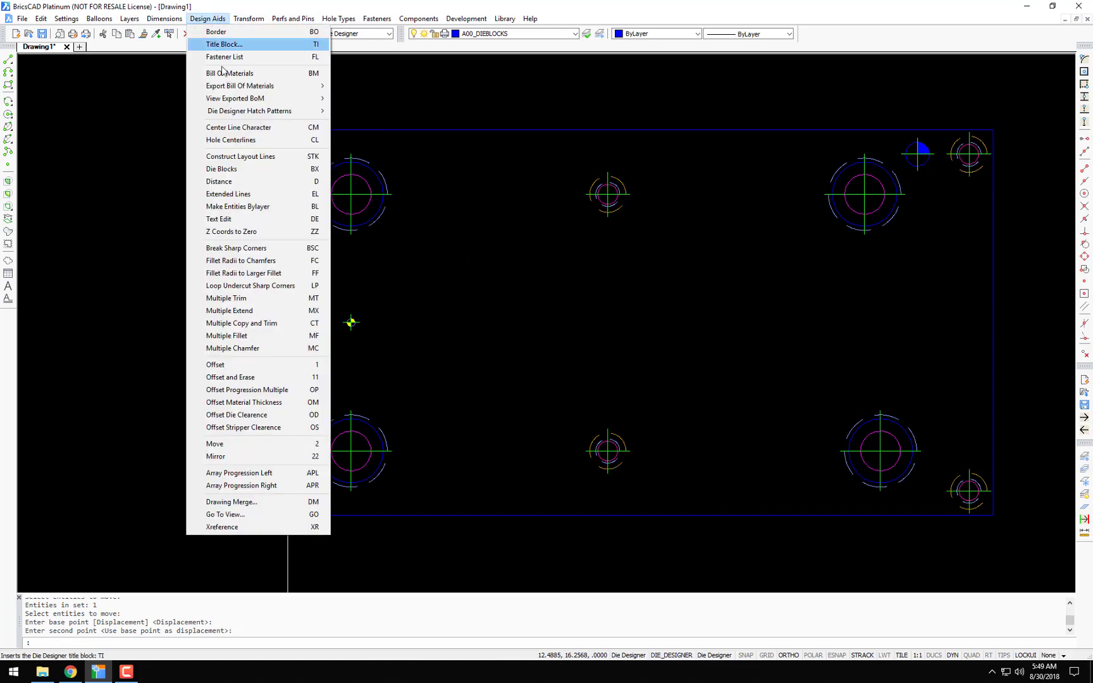
click(255, 485)
click(378, 297)
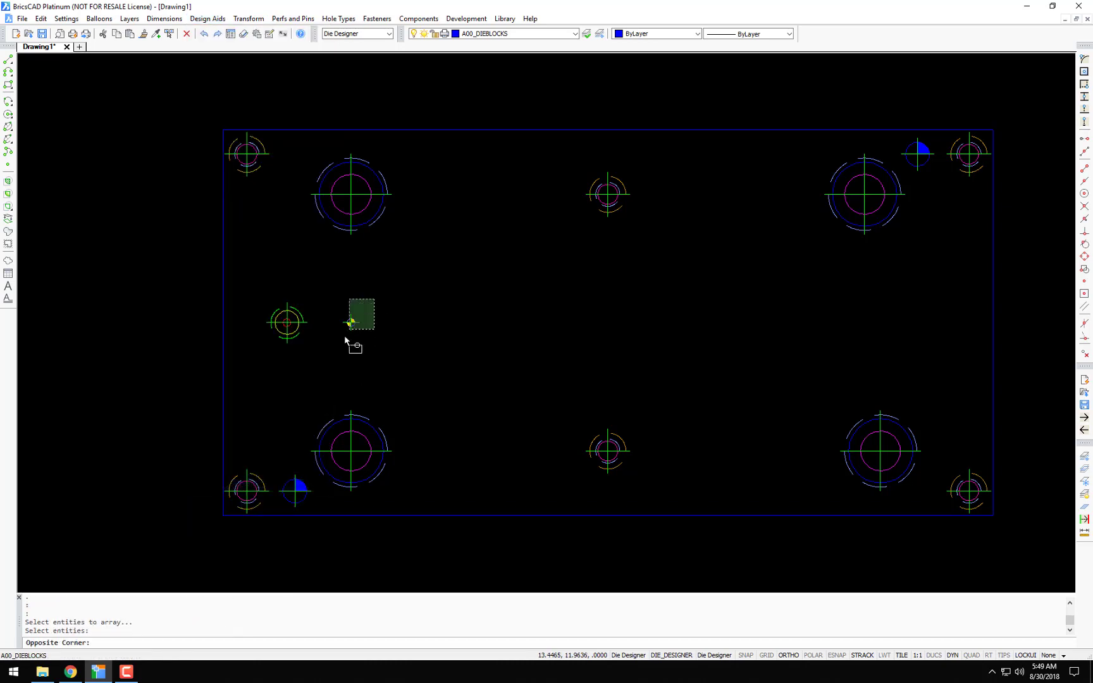
click(337, 353)
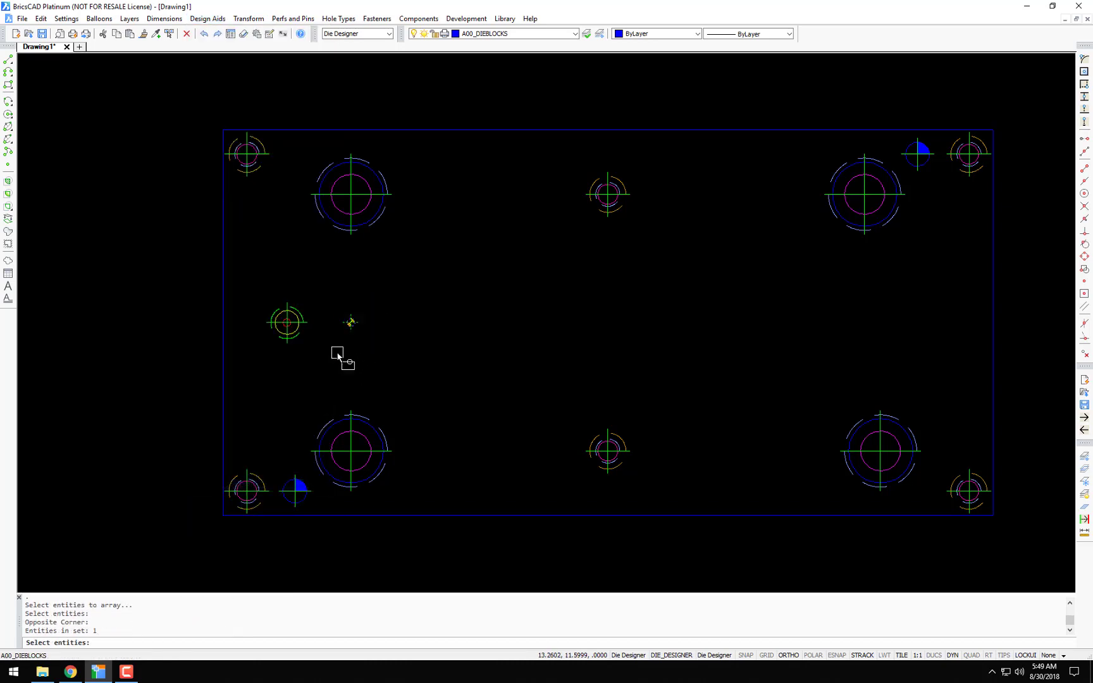
key(Return)
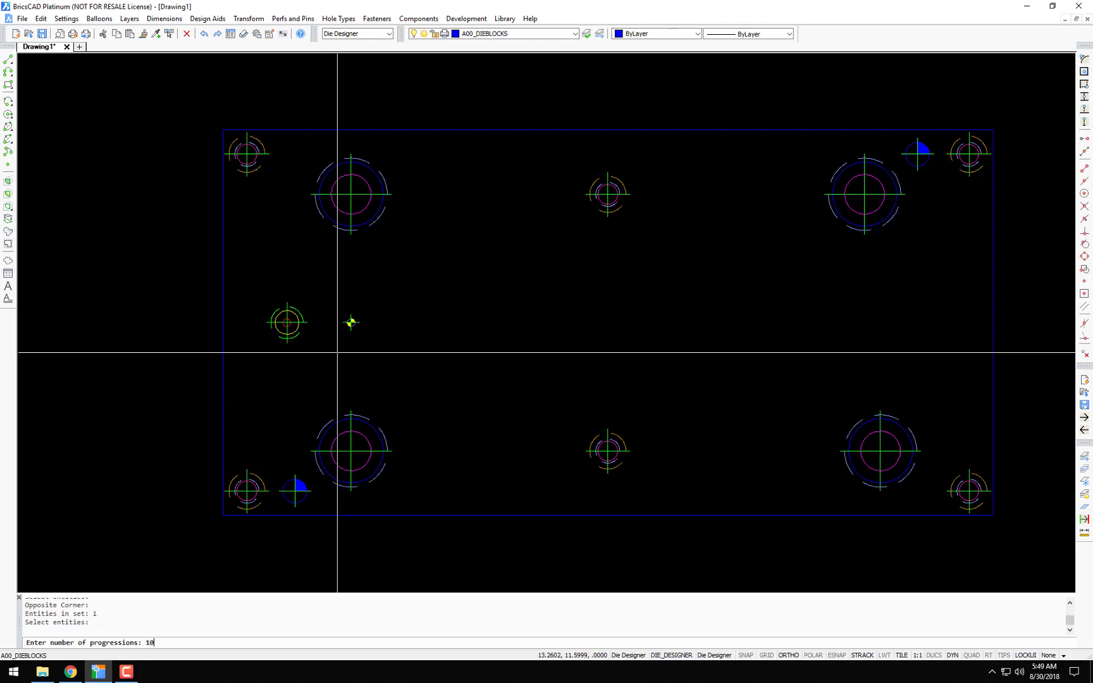
key(Return)
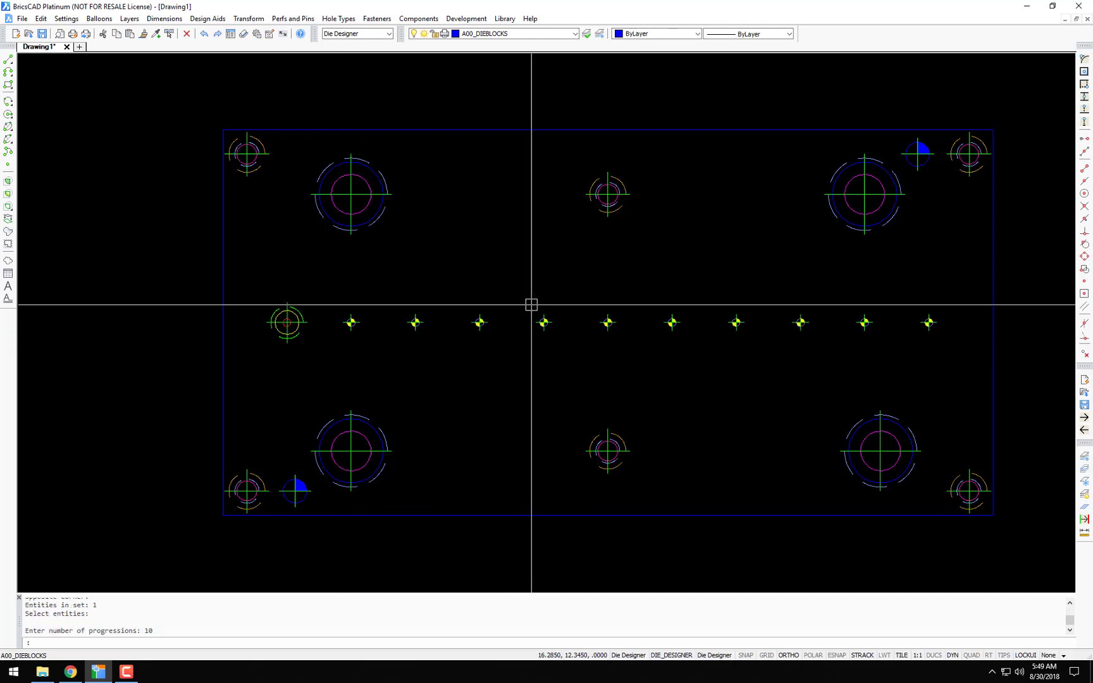
scroll(549, 302, down, 2)
middle_drag(549, 301, 495, 308)
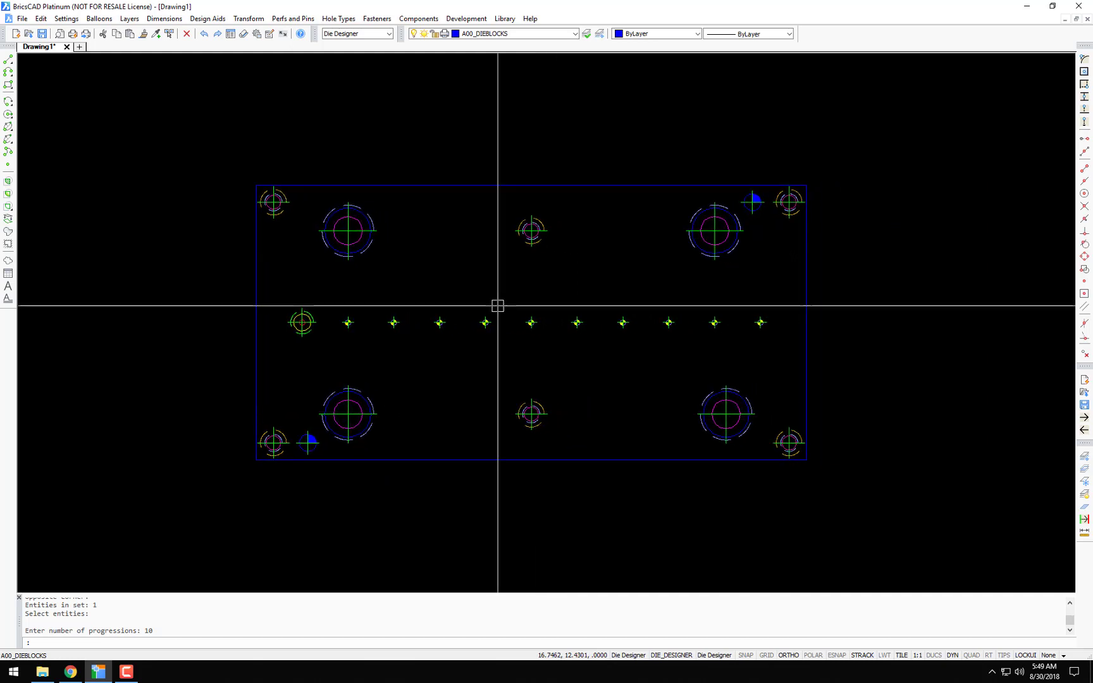
Step: Draw a horizontal line on layer A01_RAILS across the die block, from the left edge's midpoint perpendicular to the right edge
scroll(438, 286, up, 2)
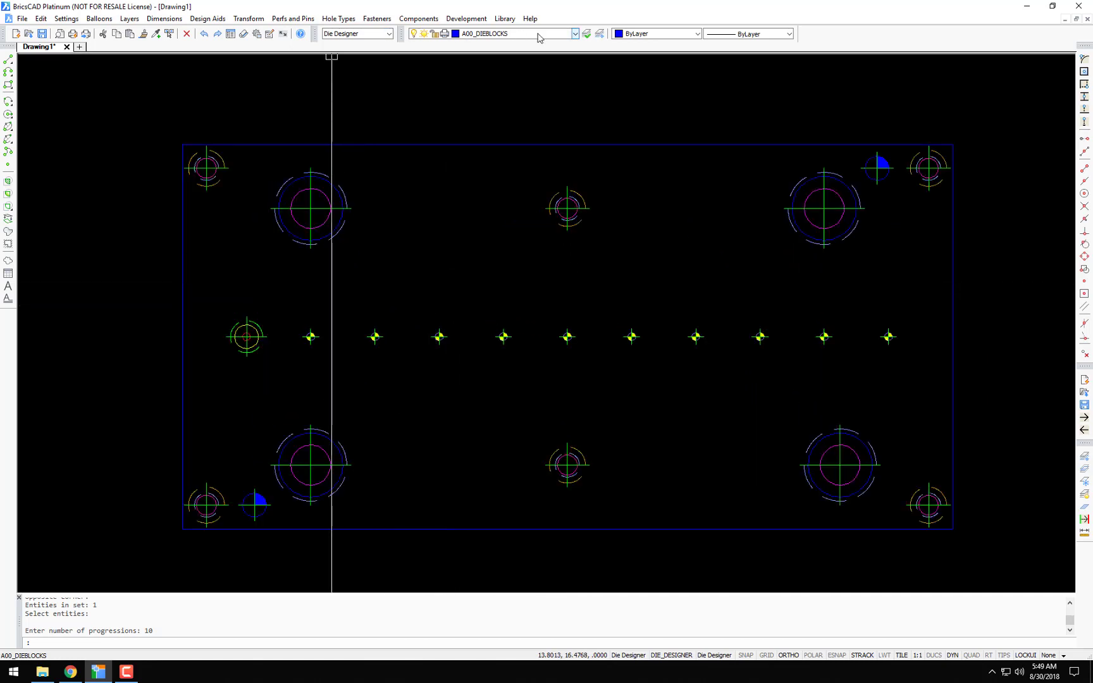
click(575, 33)
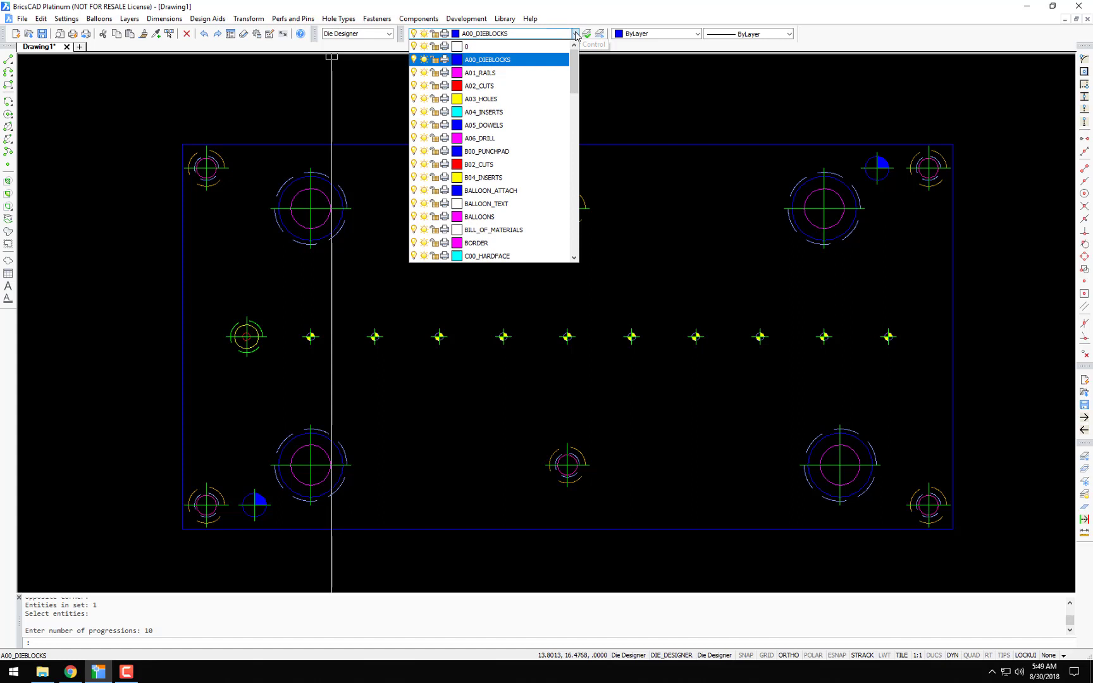
click(559, 75)
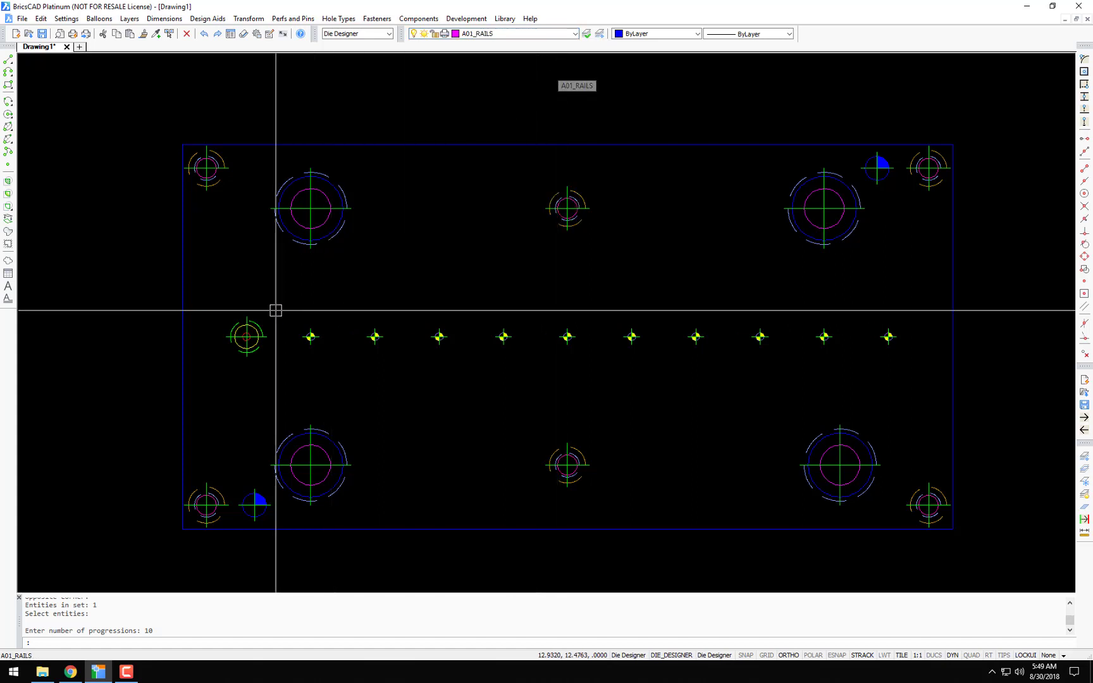
right_click(529, 245)
click(568, 271)
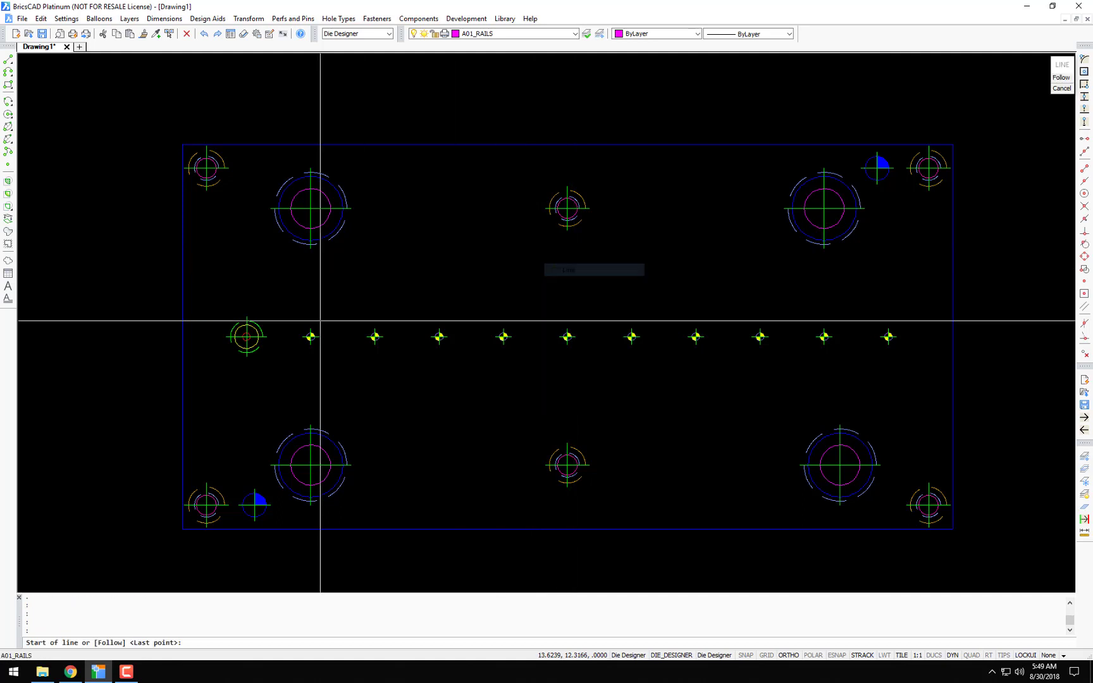
click(183, 338)
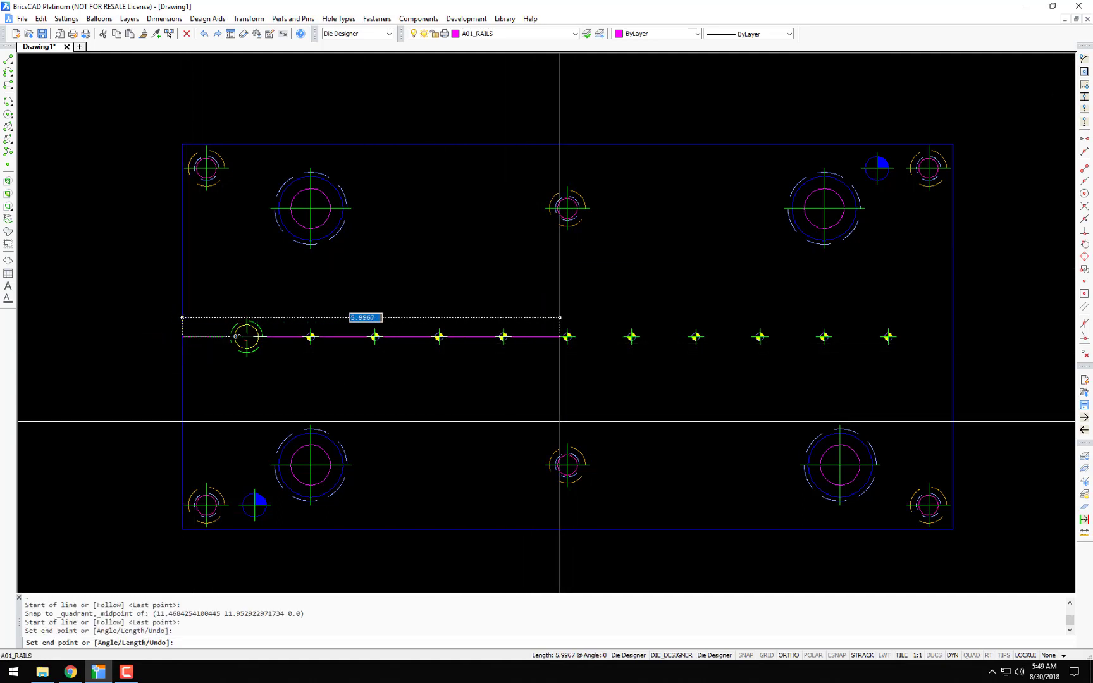
click(953, 328)
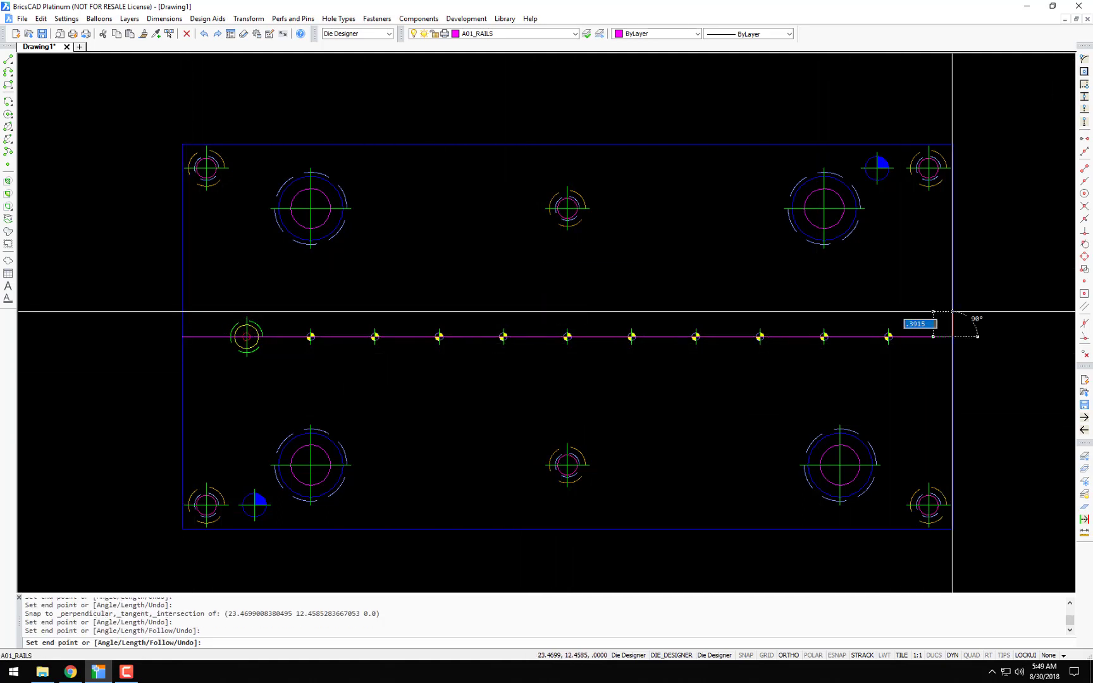
key(Return)
key(Escape)
key(Escape)
scroll(178, 310, up, 3)
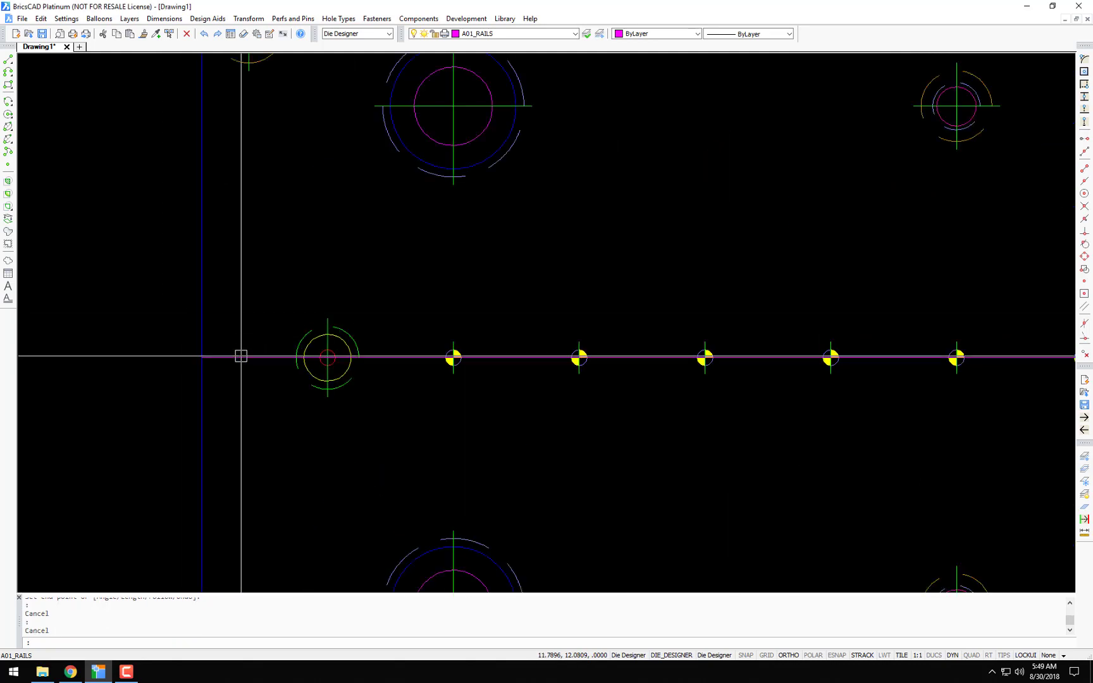
text(1)
key(Return)
key(Escape)
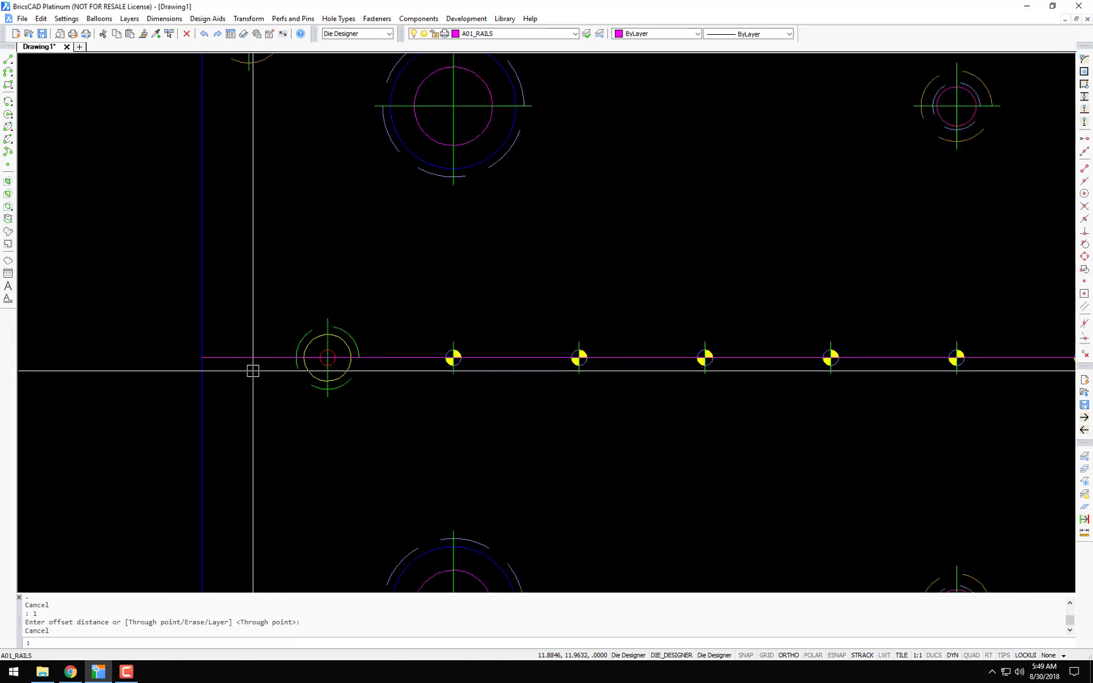
Step: Move the horizontal rail line .5 straight up from the pilot holes' centreline
text(2)
key(Return)
click(252, 358)
key(Return)
click(299, 423)
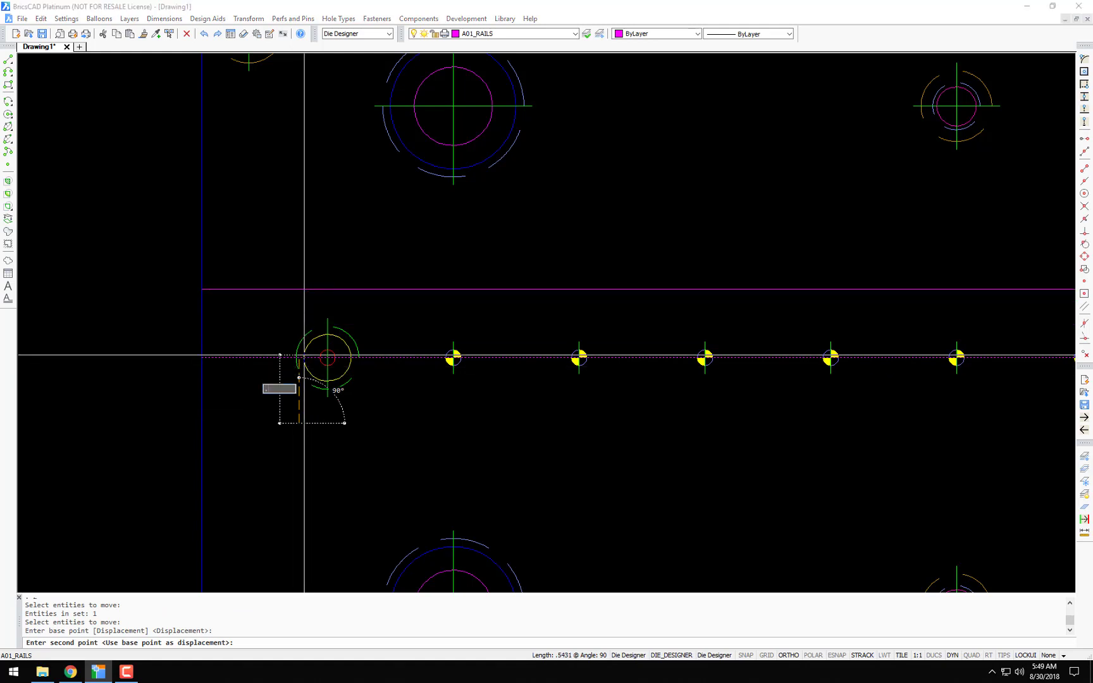
text(.5)
key(Return)
key(Escape)
key(Escape)
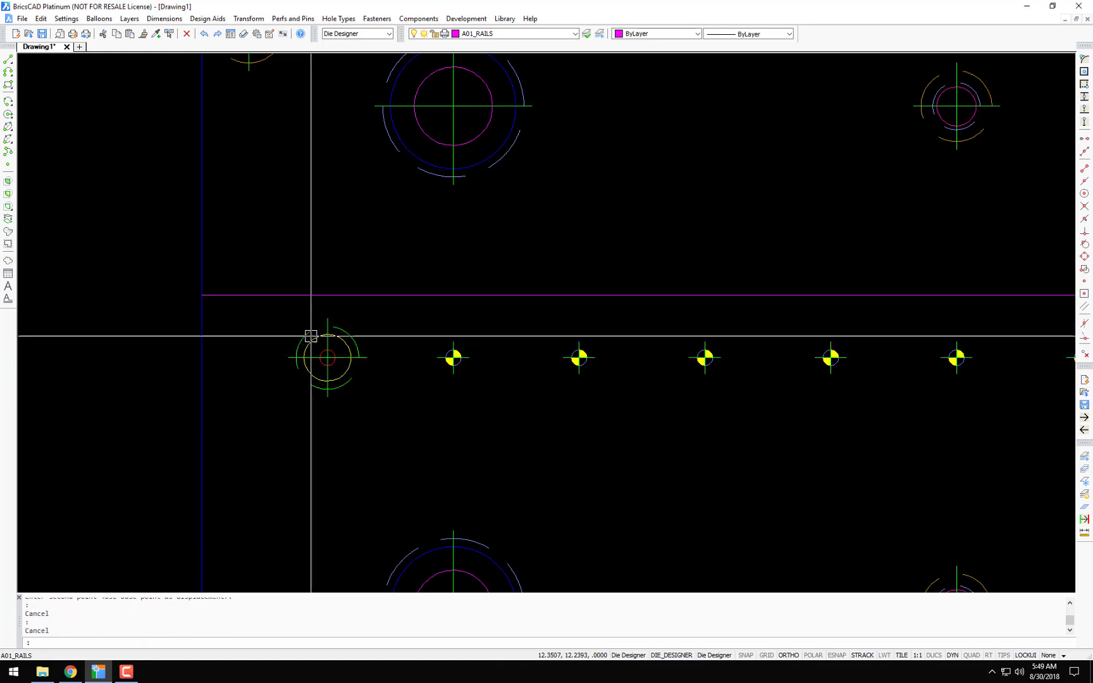
Step: Copy the rail line 1 straight up to form the rail's upper edge
text(co)
key(Return)
click(290, 288)
click(291, 304)
click(249, 341)
key(Return)
click(272, 370)
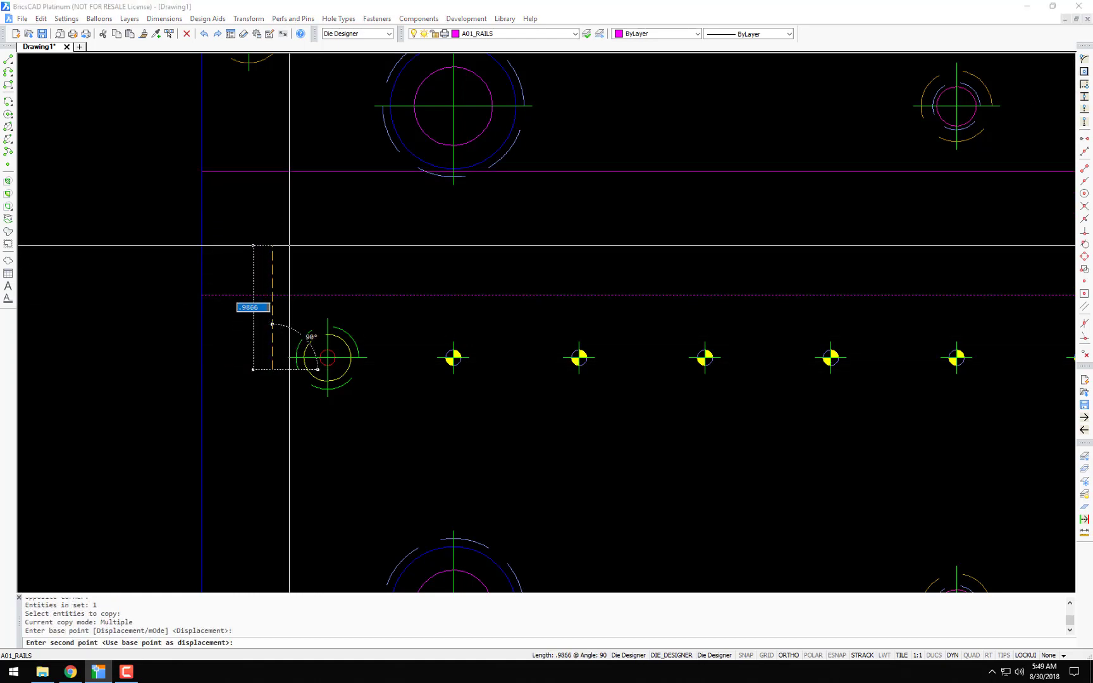
text(1)
key(Return)
key(Return)
Step: Offset the rail's lower edge line .065 upward, into the rail
text(1)
key(Return)
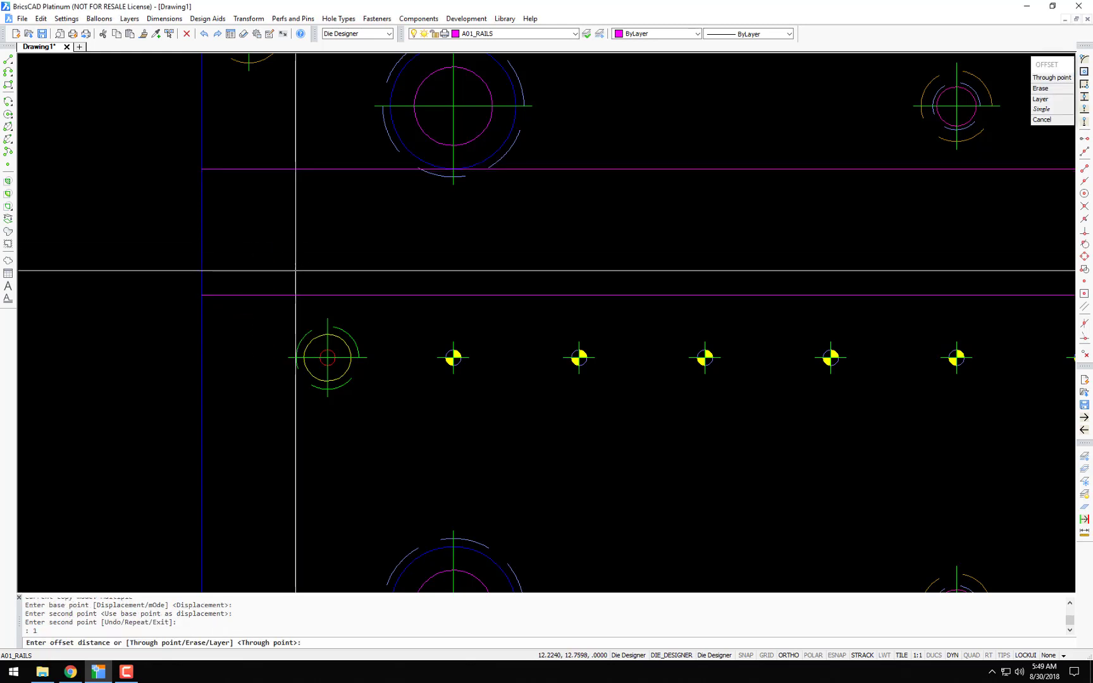
text(.065)
key(Return)
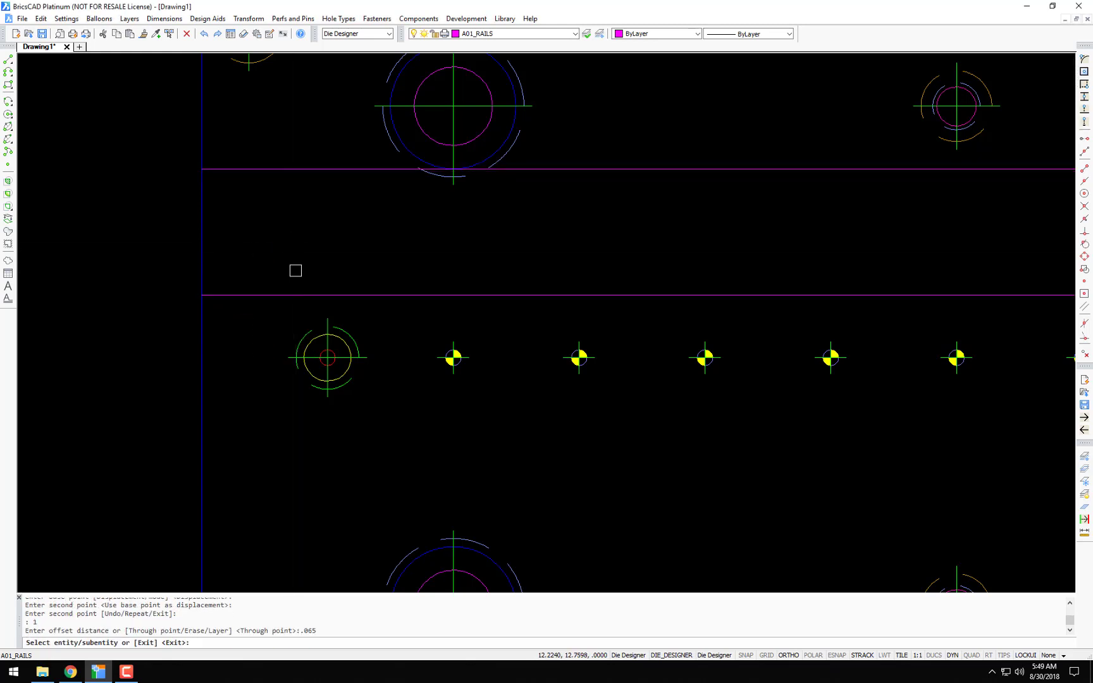
click(286, 295)
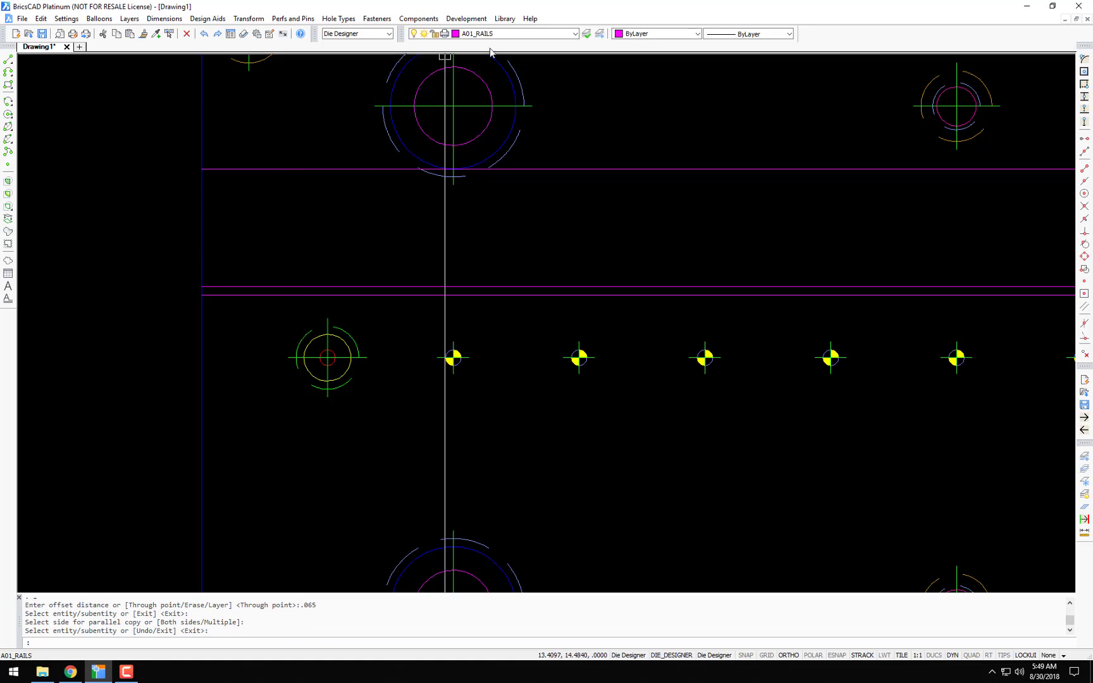
Step: Change the offset line inside the rail to layer LINE_HIDDEN2
click(574, 35)
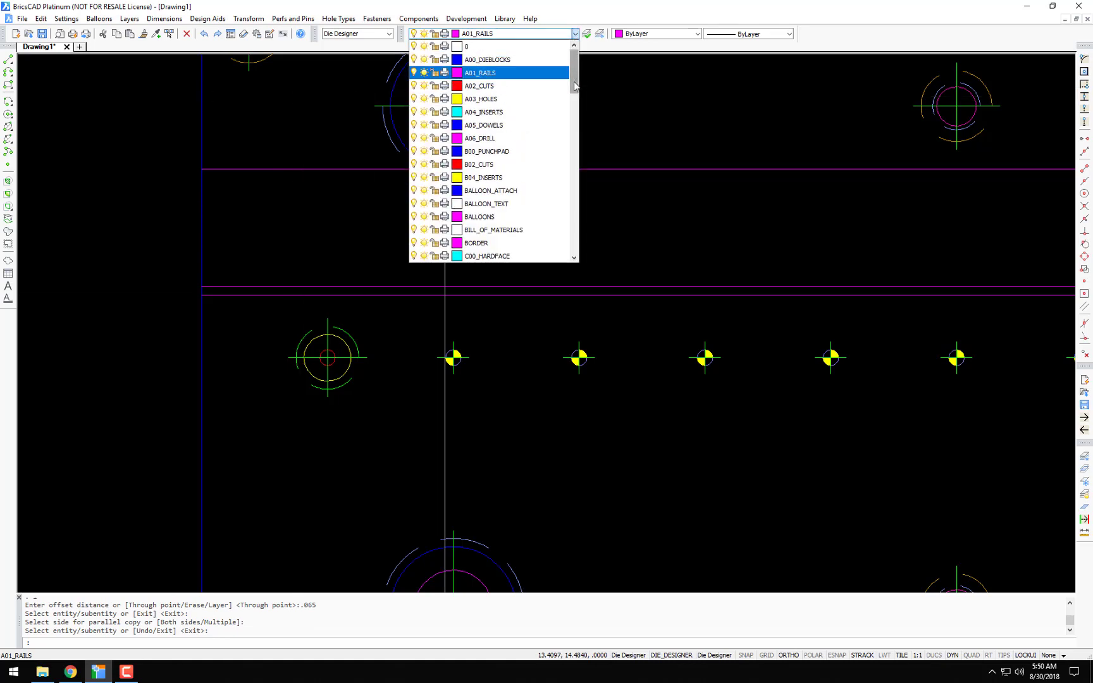
drag(574, 78, 573, 136)
click(516, 181)
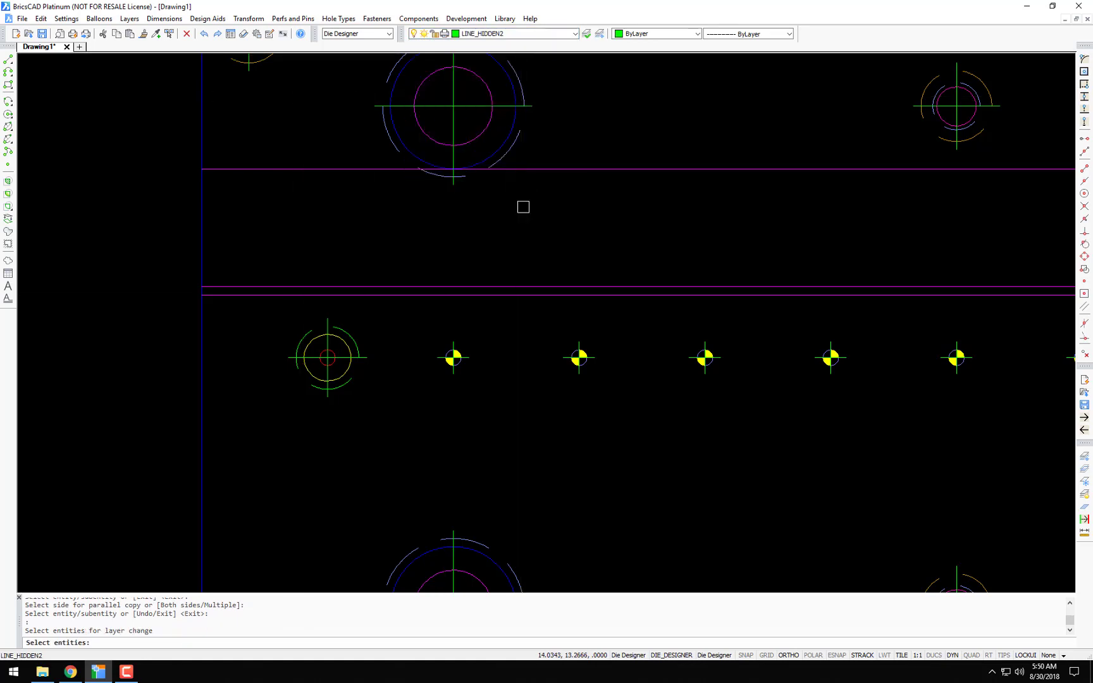
click(506, 286)
key(Return)
key(Return)
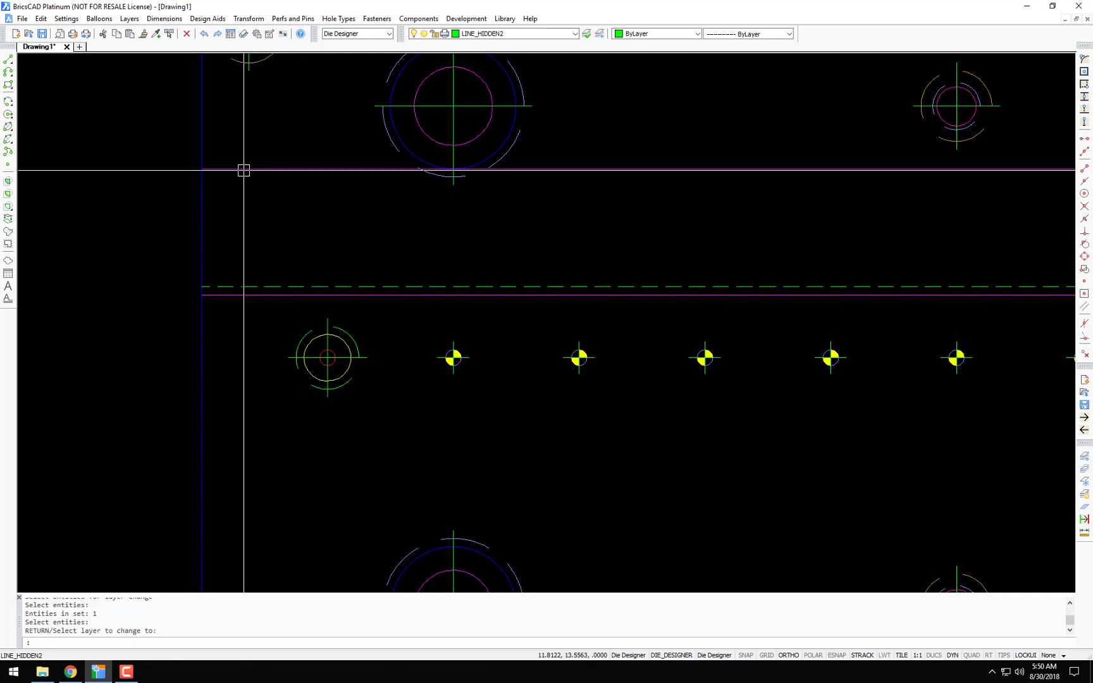
Step: Close the rail's left end with a vertical line on layer A01_RAILS between its upper and lower edges
click(202, 169)
click(202, 295)
key(Return)
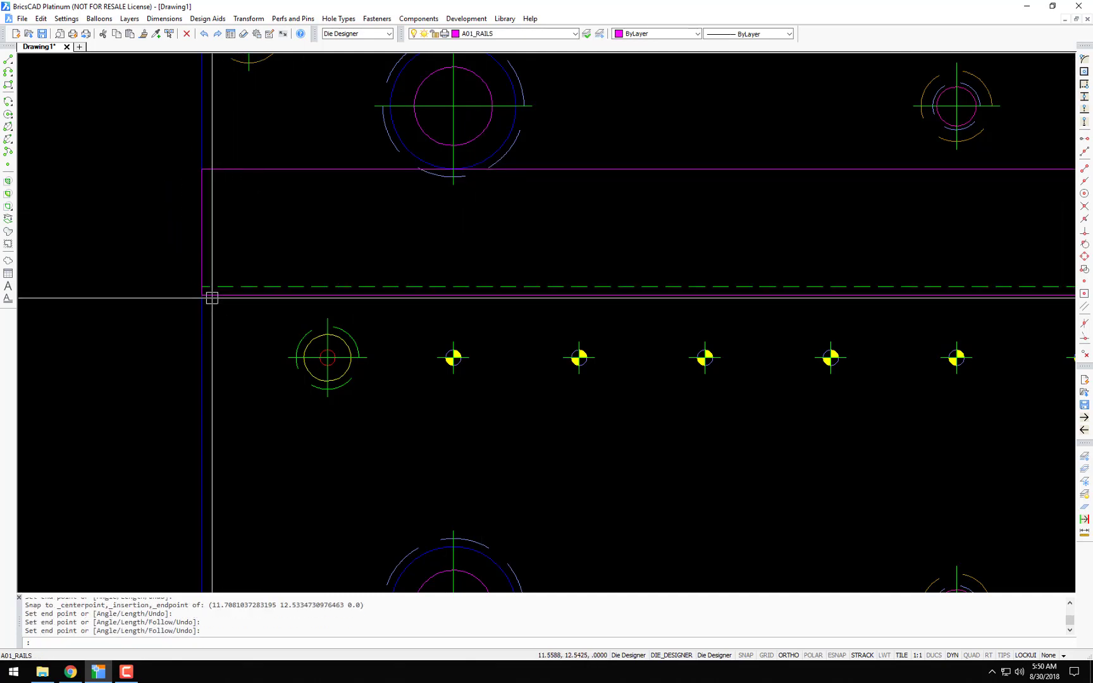
Step: Stretch the rail's left end slightly inward from the die block's left edge, including the hidden line
text(s)
key(Return)
click(163, 325)
click(244, 158)
key(Return)
click(274, 122)
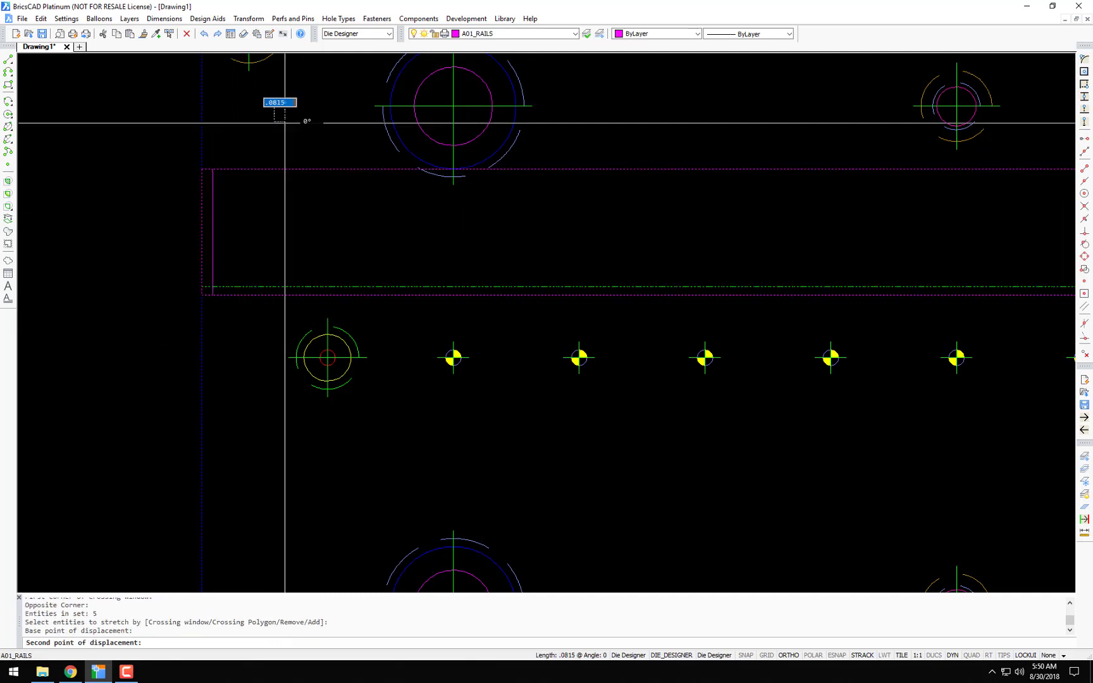
click(284, 122)
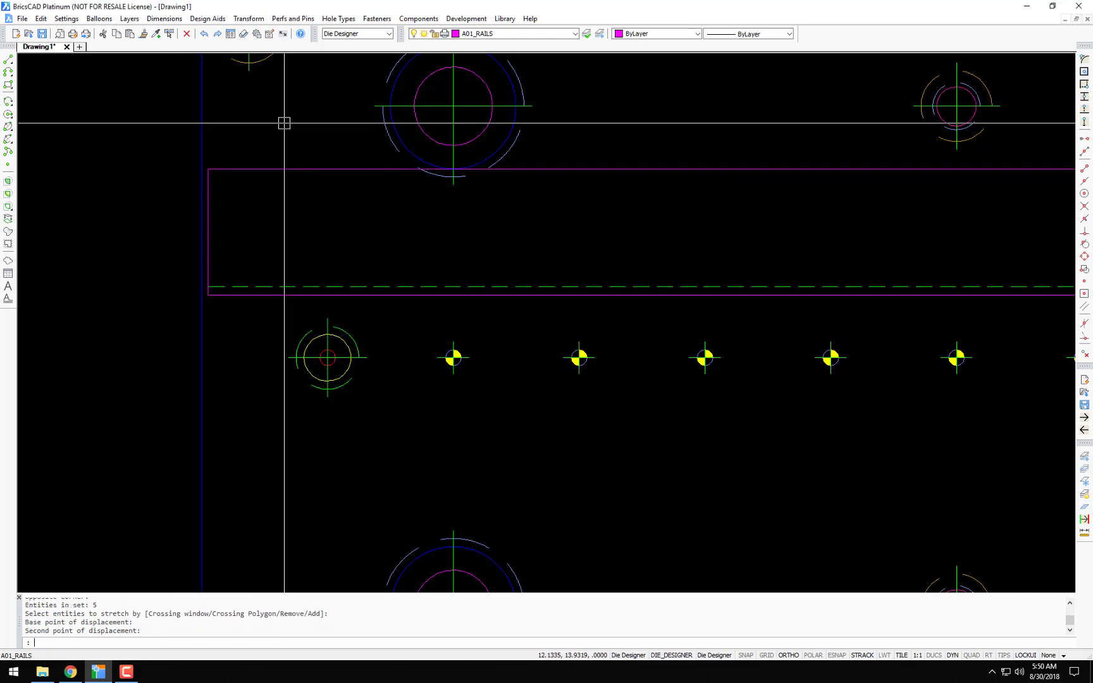
Step: Chamfer both left corners of the rail with distances of .032
text(cf)
key(Return)
text(d)
key(Return)
text(.0)
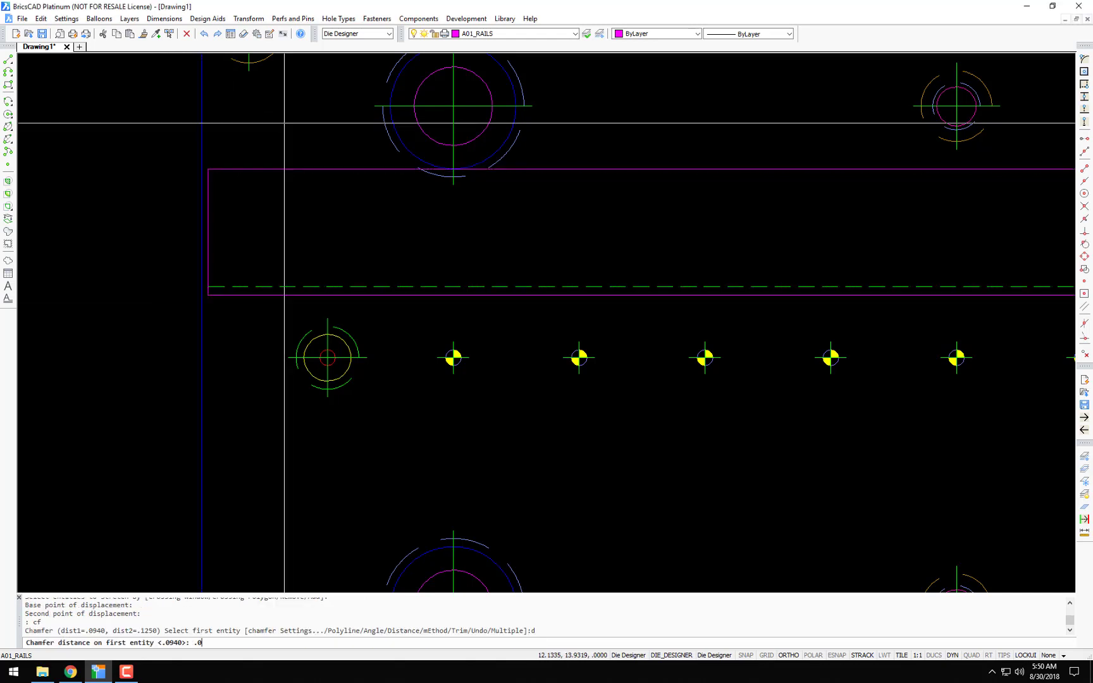
text(32)
key(Return)
key(Return)
key(Return)
key(Return)
click(261, 294)
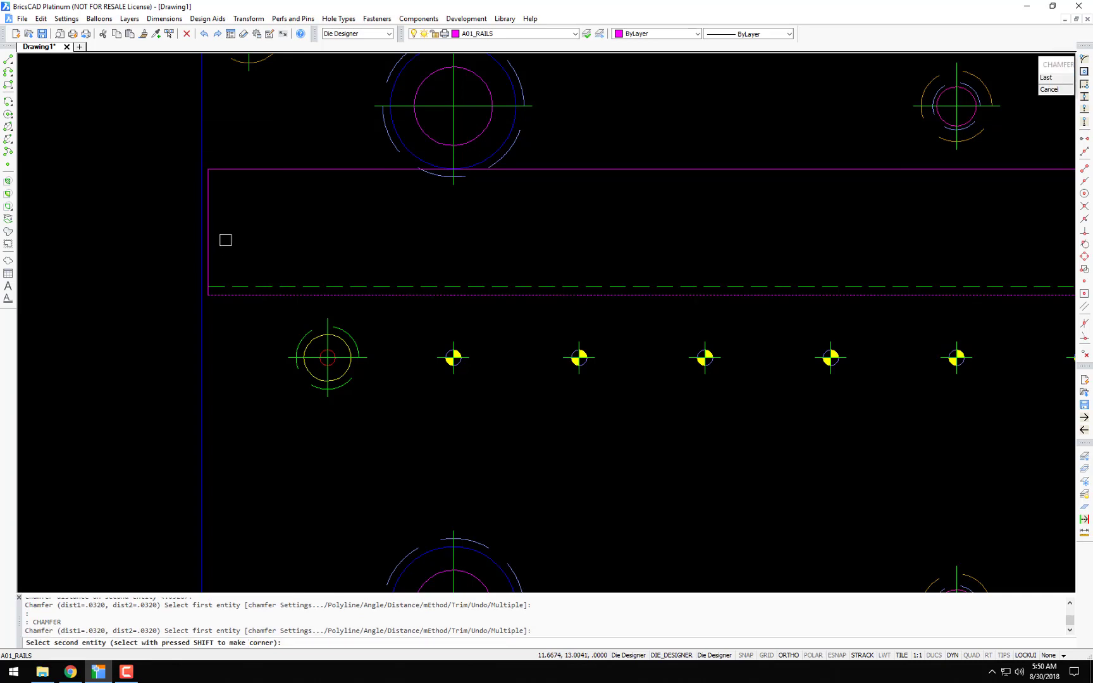
click(210, 215)
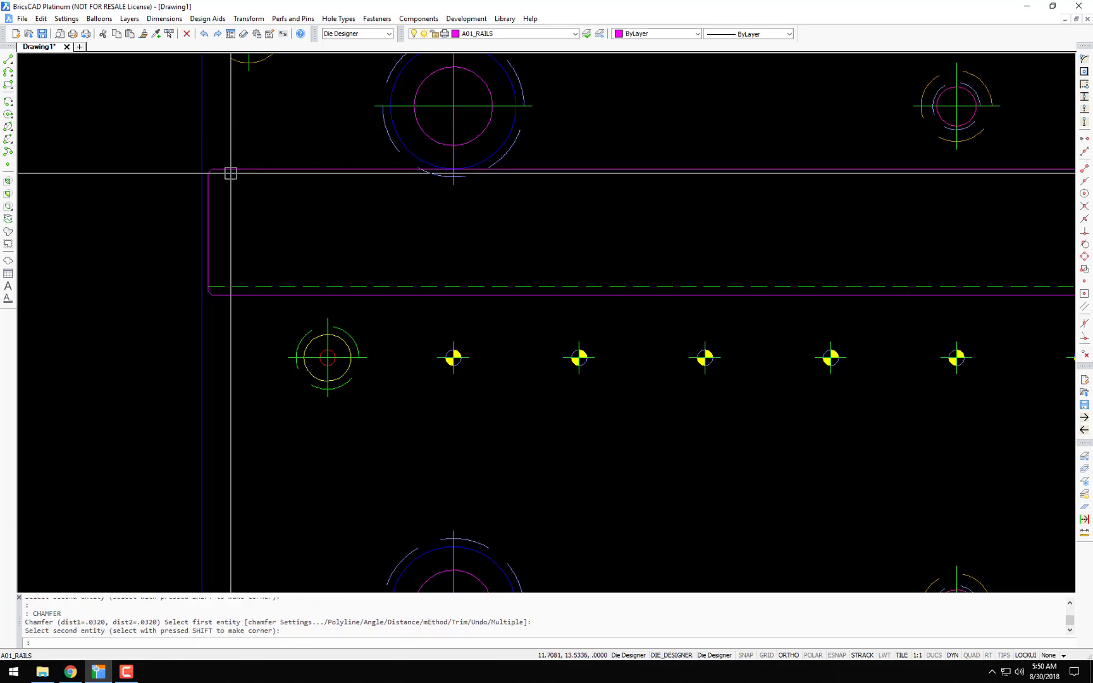
Step: Close the rail's right end with a vertical line between its upper and lower edges
scroll(234, 172, down, 6)
scroll(636, 180, up, 5)
text(l)
key(Return)
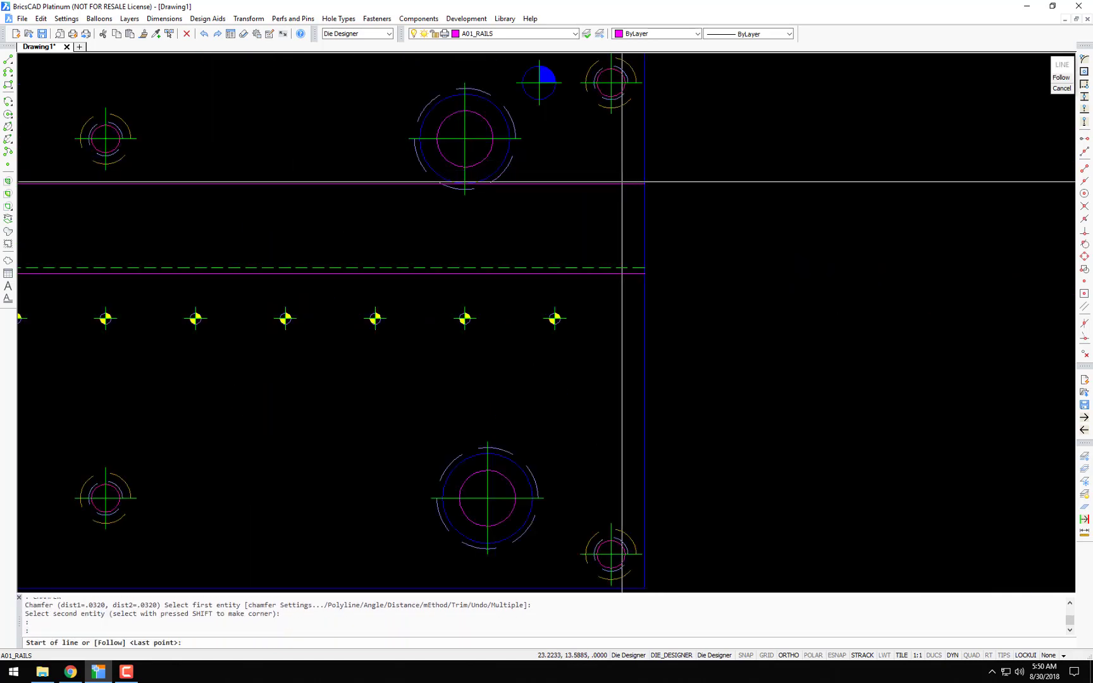
click(645, 183)
click(645, 274)
key(Return)
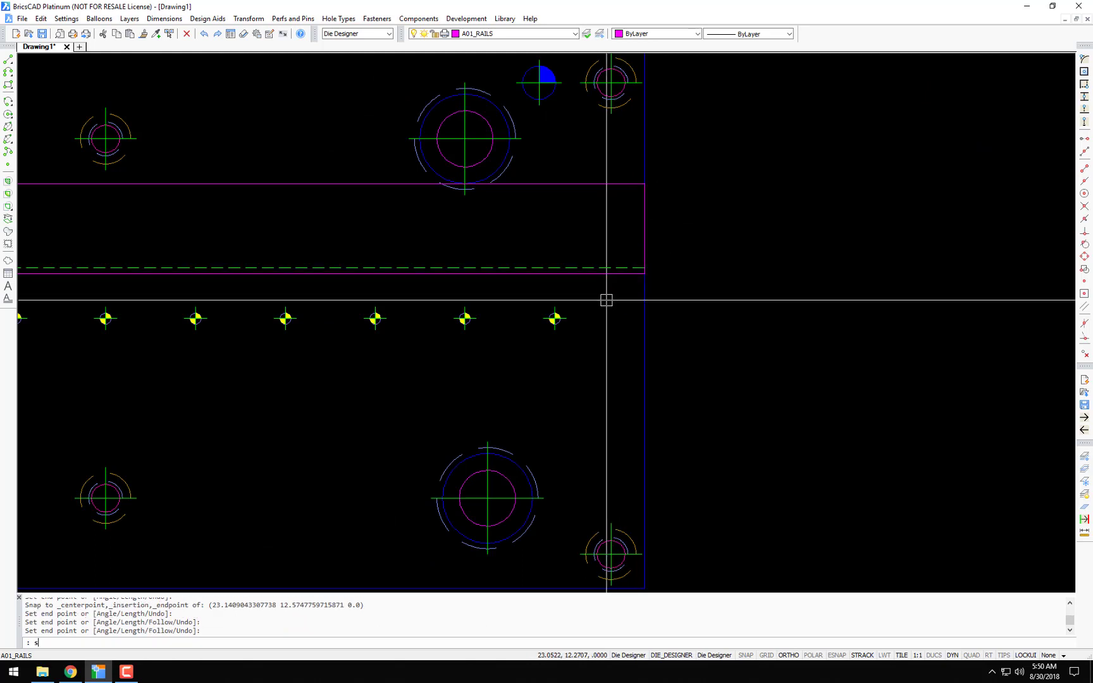
click(605, 300)
key(Return)
key(Return)
key(Escape)
key(Escape)
Step: Stretch the rail's right end .05 inward from the die block's right edge, including the hidden line
text(s)
key(Return)
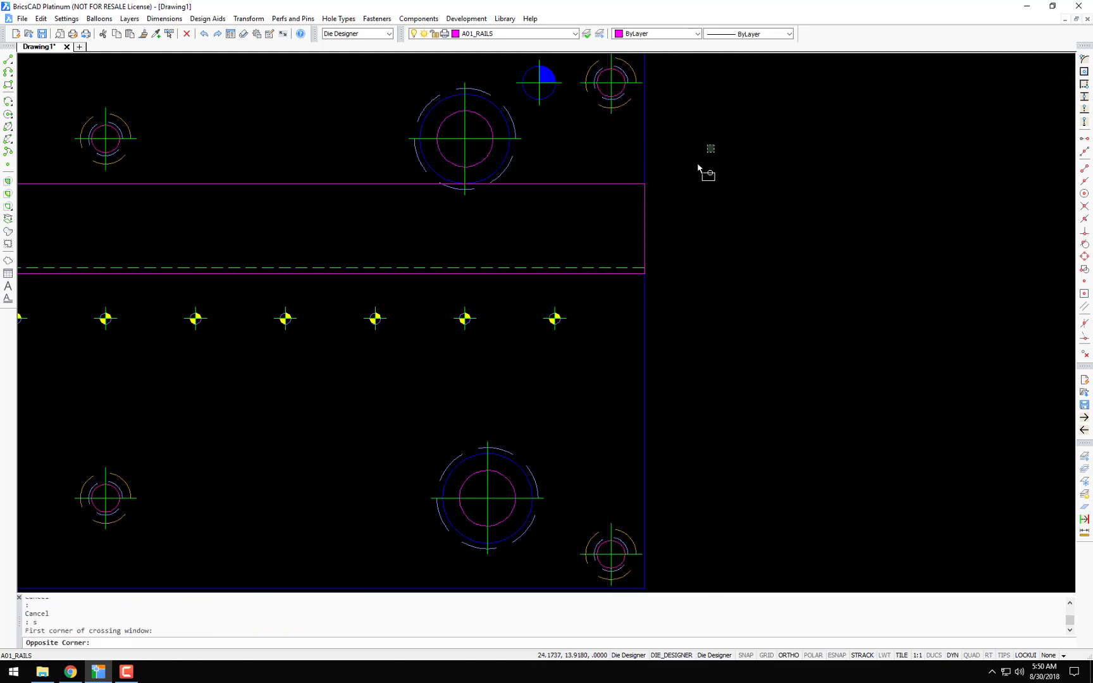
click(714, 146)
click(600, 286)
key(Return)
click(723, 288)
text(.0)
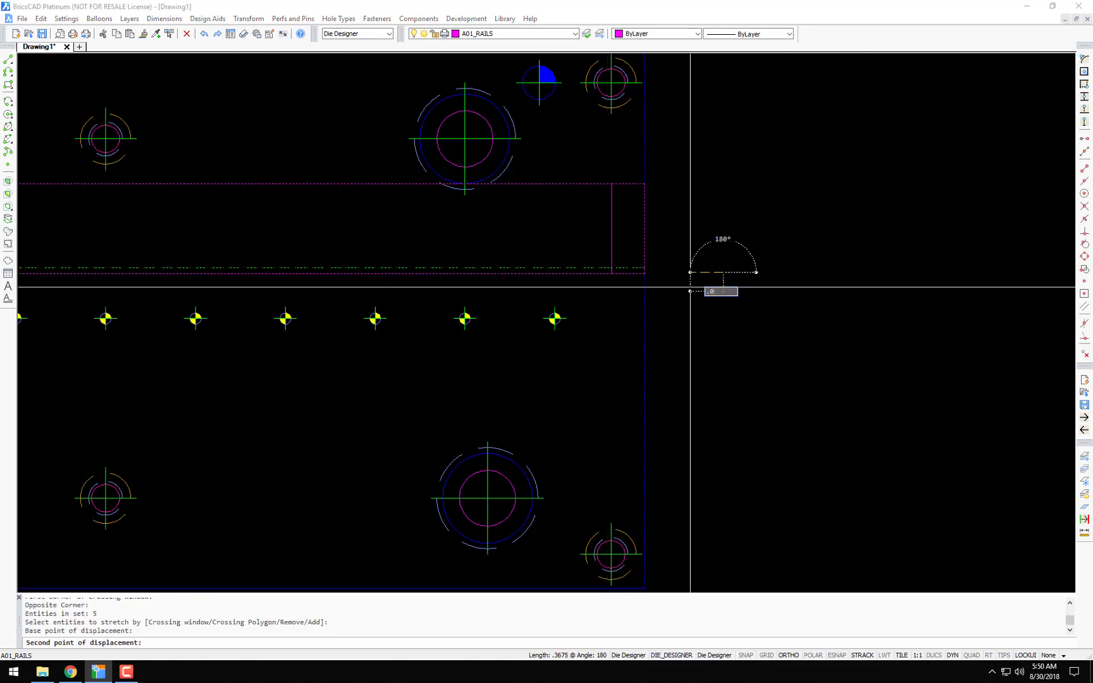
text(5)
key(Return)
Step: Chamfer both right corners of the rail with the .032 distances
text(cf)
key(Return)
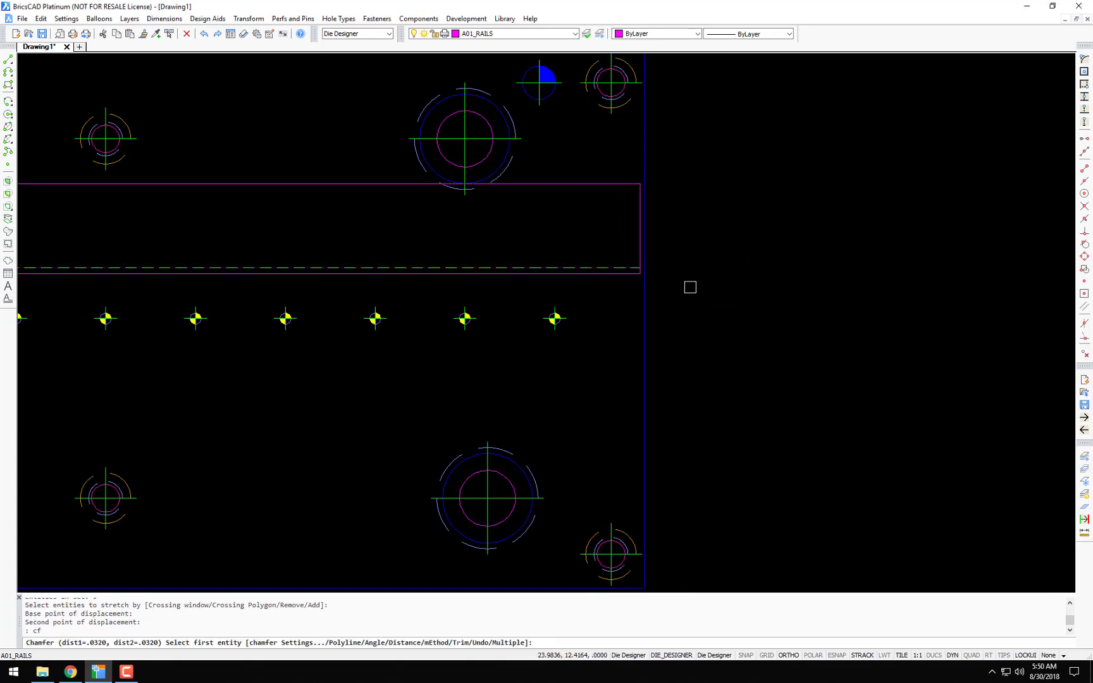
click(621, 273)
click(639, 242)
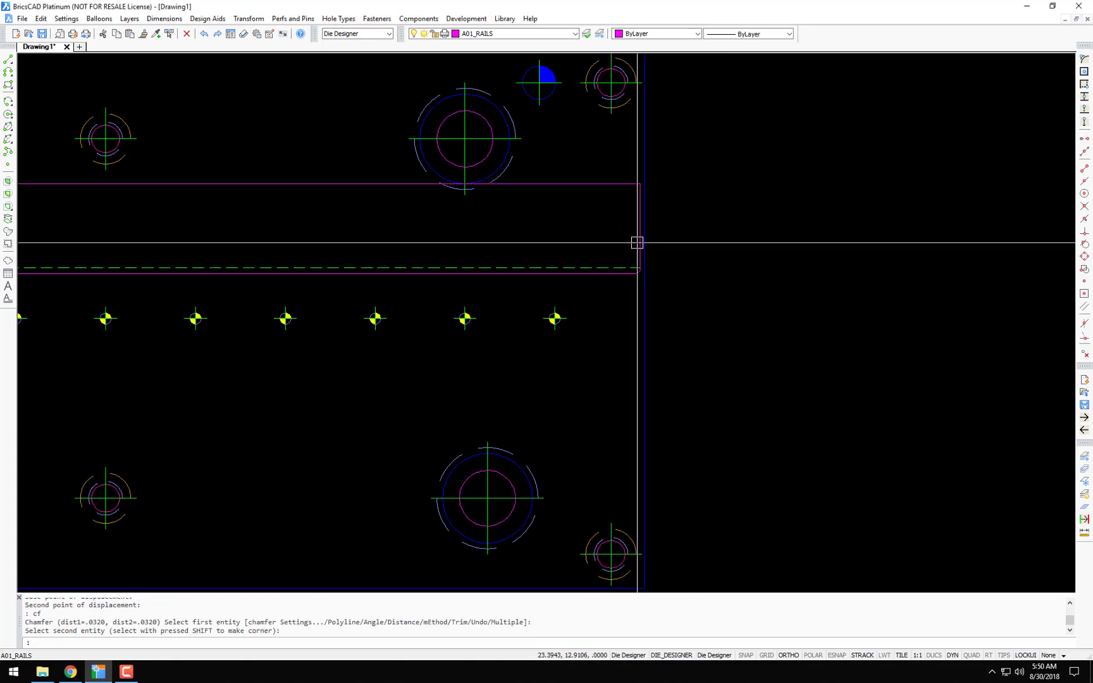
key(Return)
click(635, 225)
click(618, 187)
Step: Insert a #10-32 low head cap screw, .375 long, in the rail's upper-left corner, .375 from the block's left edge and rail's top edge
scroll(432, 171, down, 4)
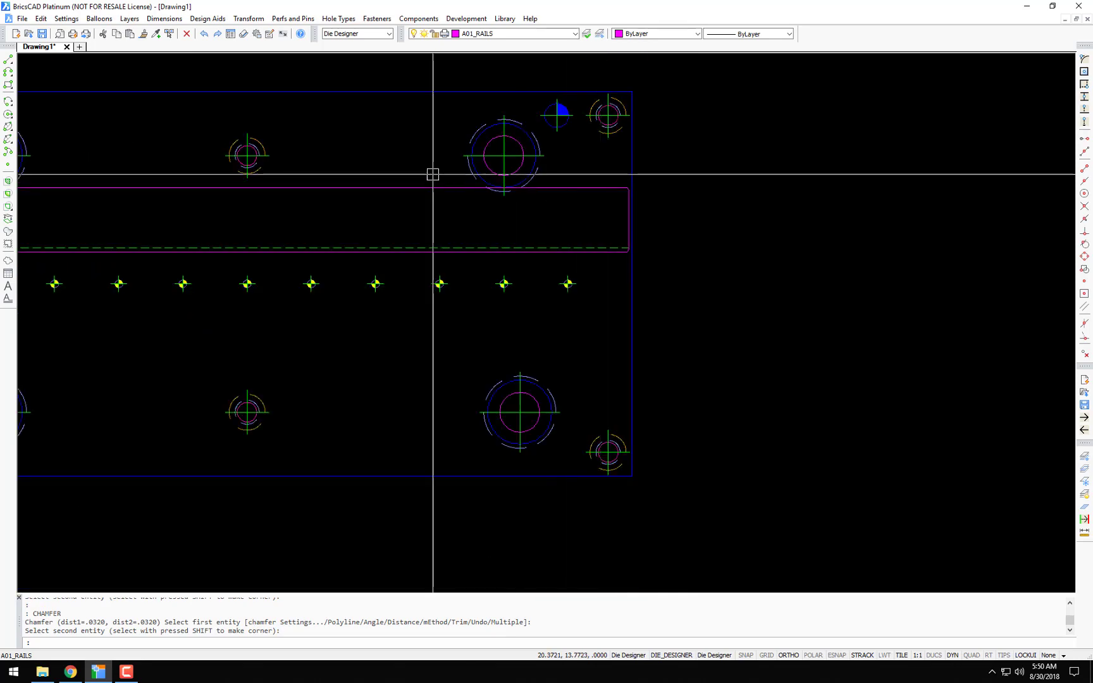
scroll(366, 203, up, 4)
mouse_move(366, 202)
middle_down()
mouse_move(476, 239)
mouse_move(386, 280)
middle_up()
scroll(448, 256, down, 2)
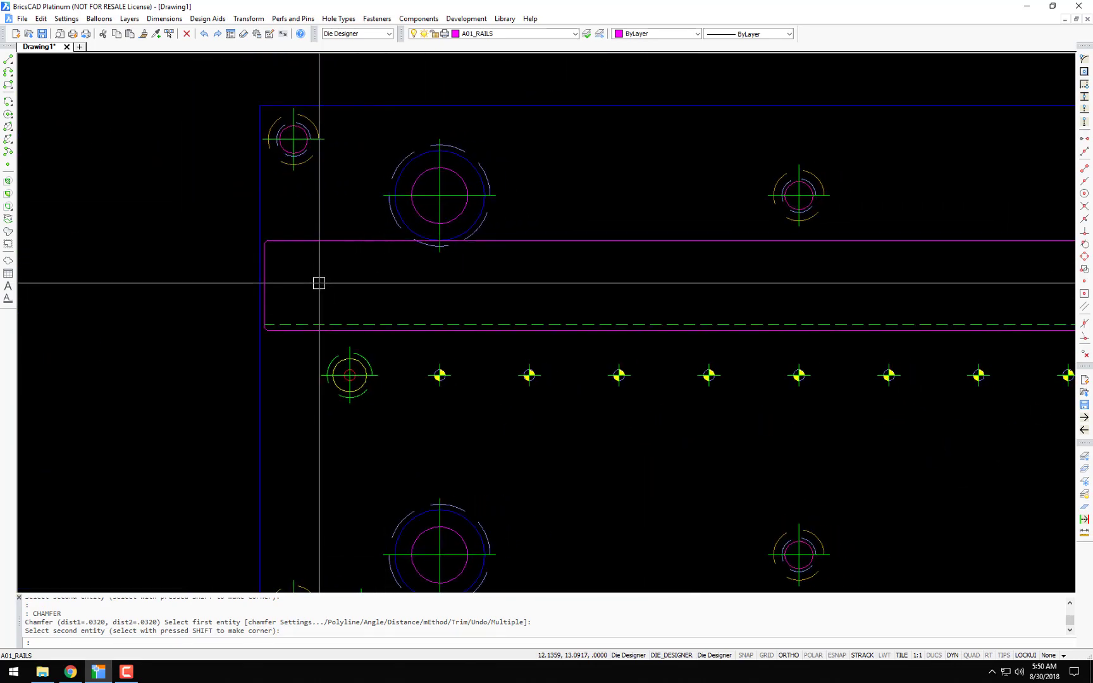
click(377, 19)
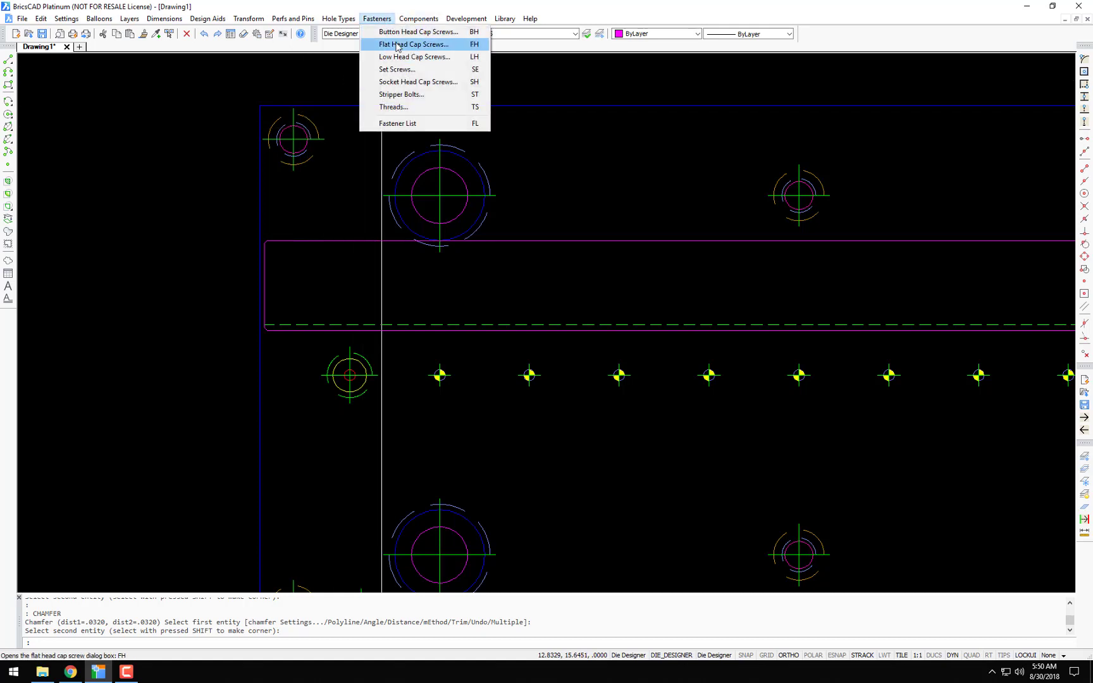
click(398, 59)
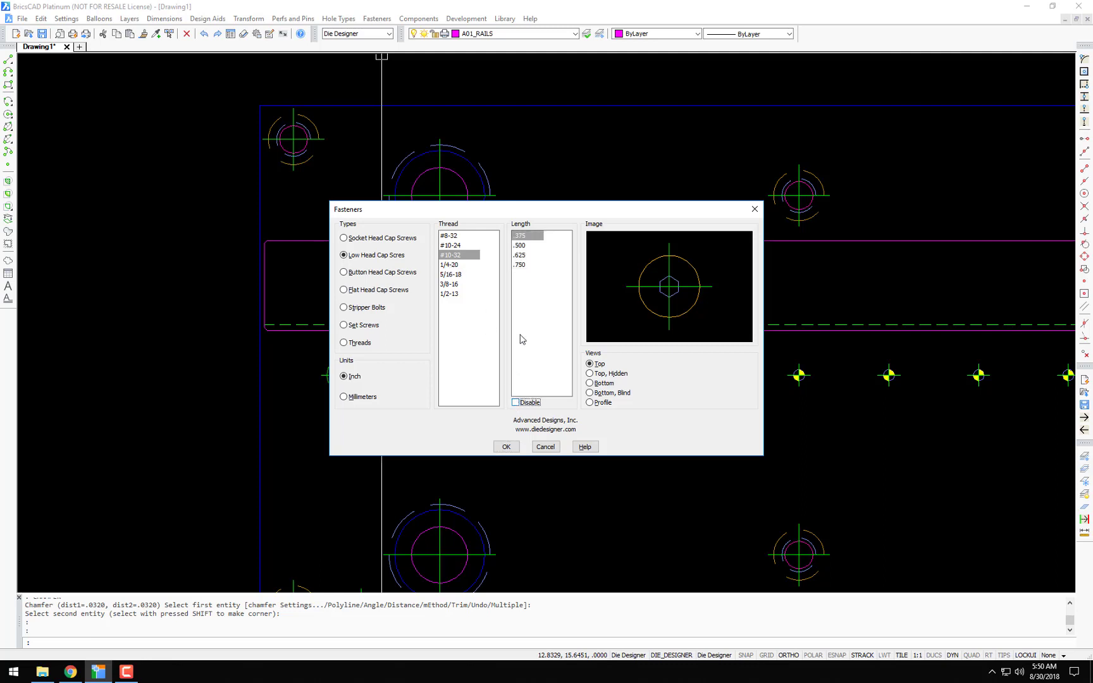
click(506, 447)
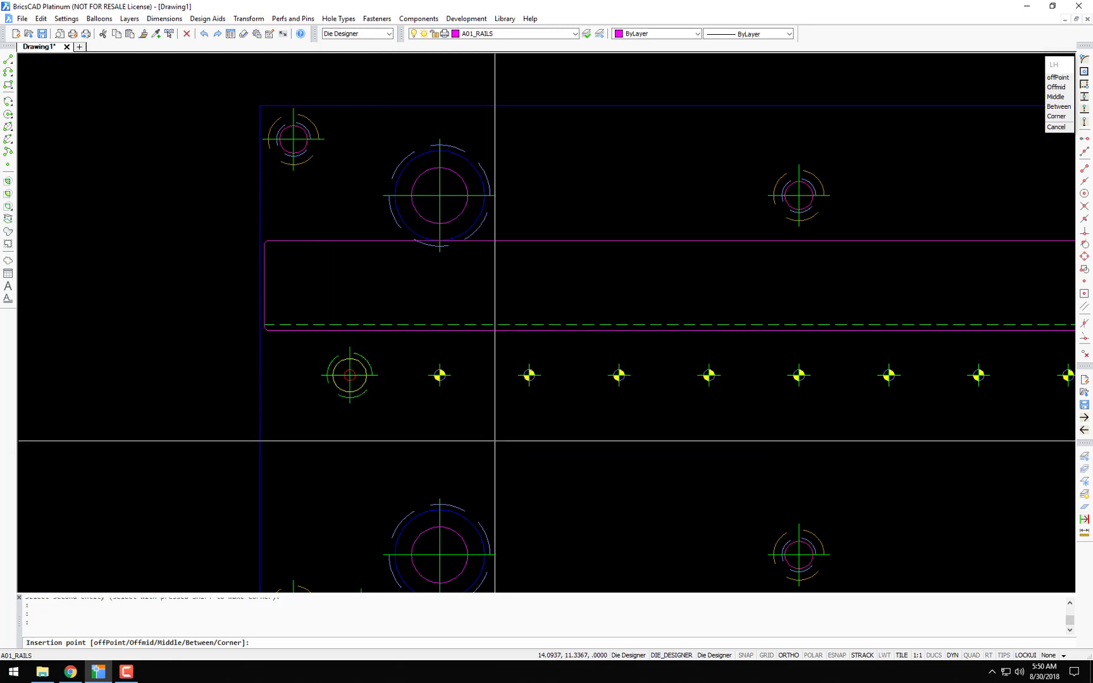
right_click(418, 347)
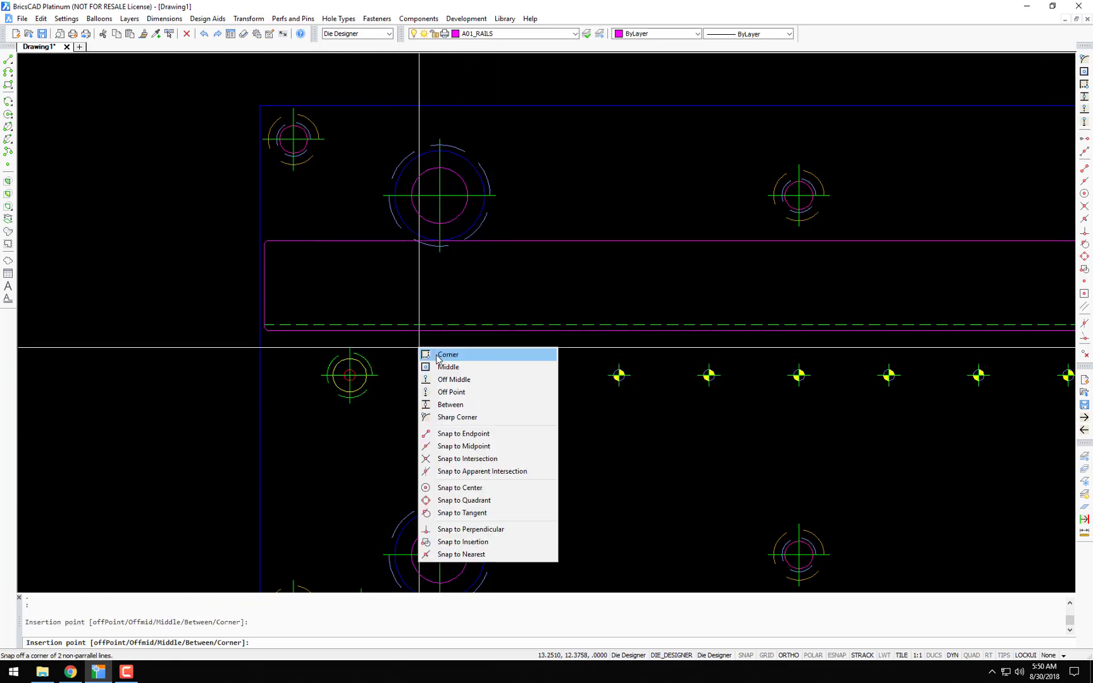
click(448, 354)
click(261, 374)
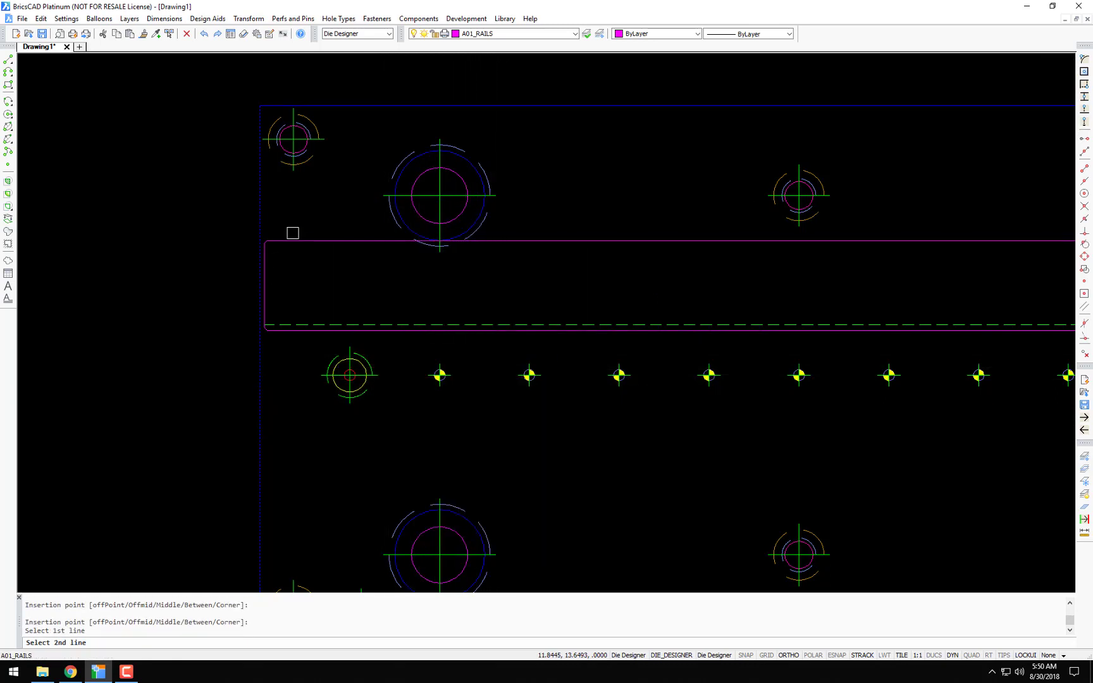
click(293, 241)
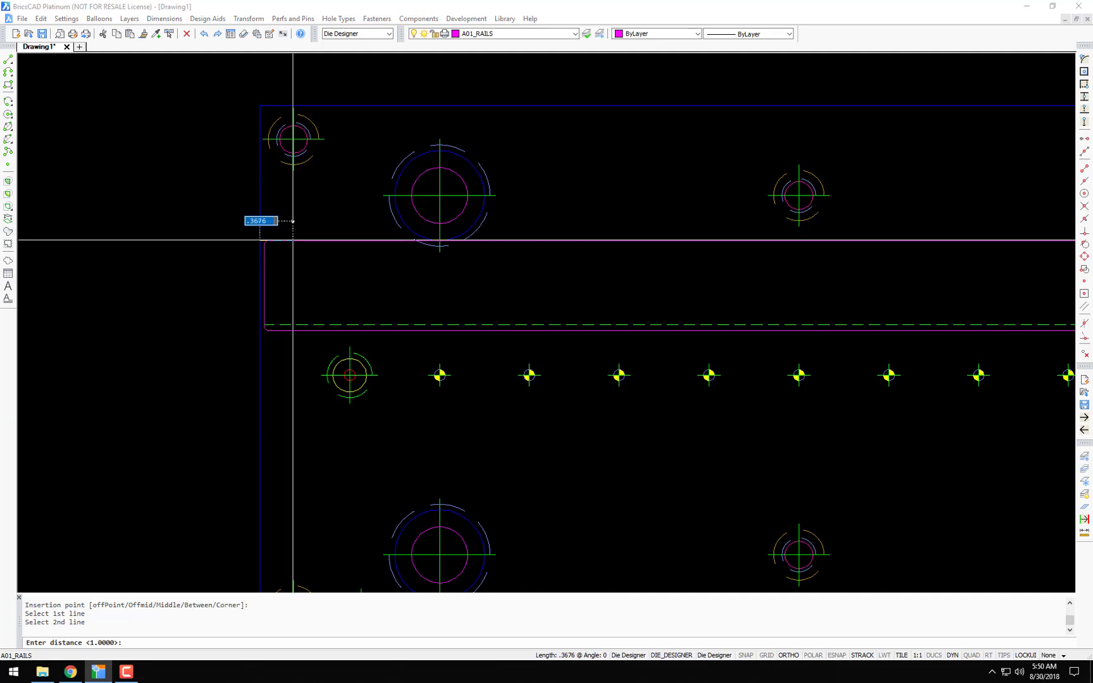
key(Return)
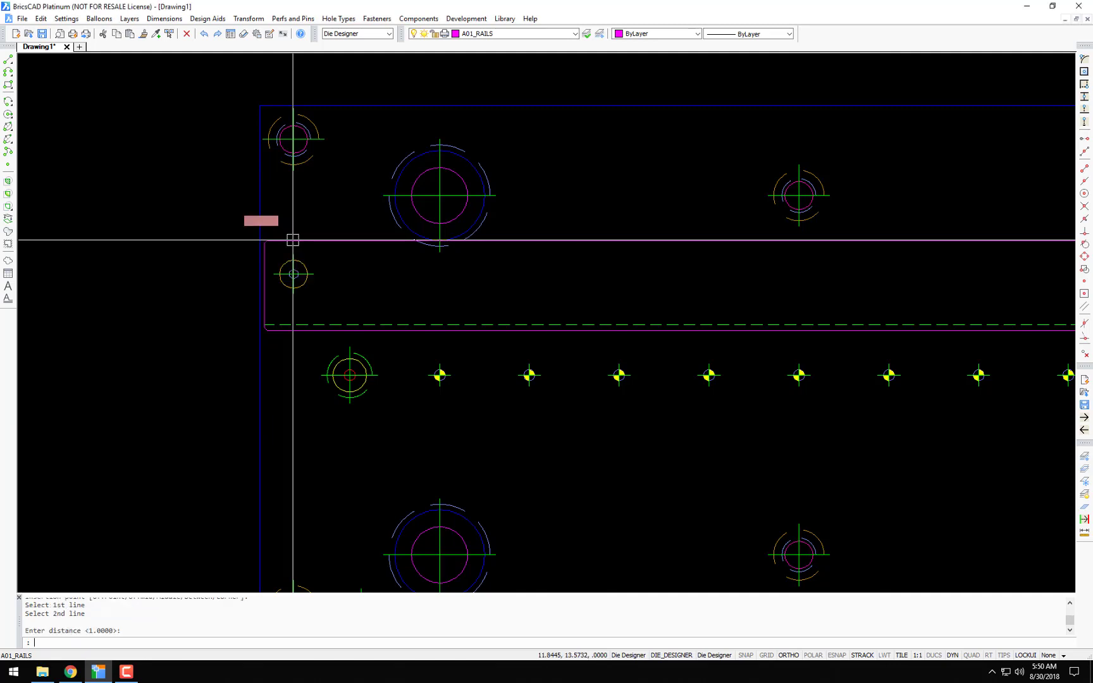
Step: Insert a .1875 diameter press-fit dowel pin, .500 long, offset .5 to the right of the rail's left screw
scroll(357, 254, down, 3)
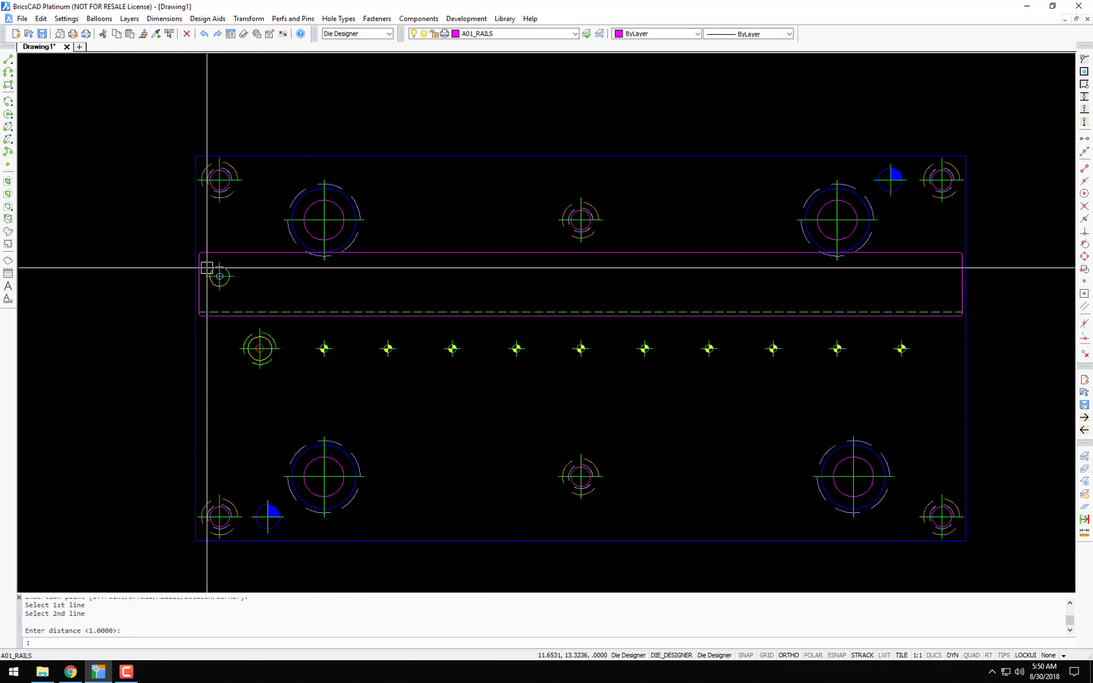
scroll(215, 271, up, 3)
text(do)
key(Return)
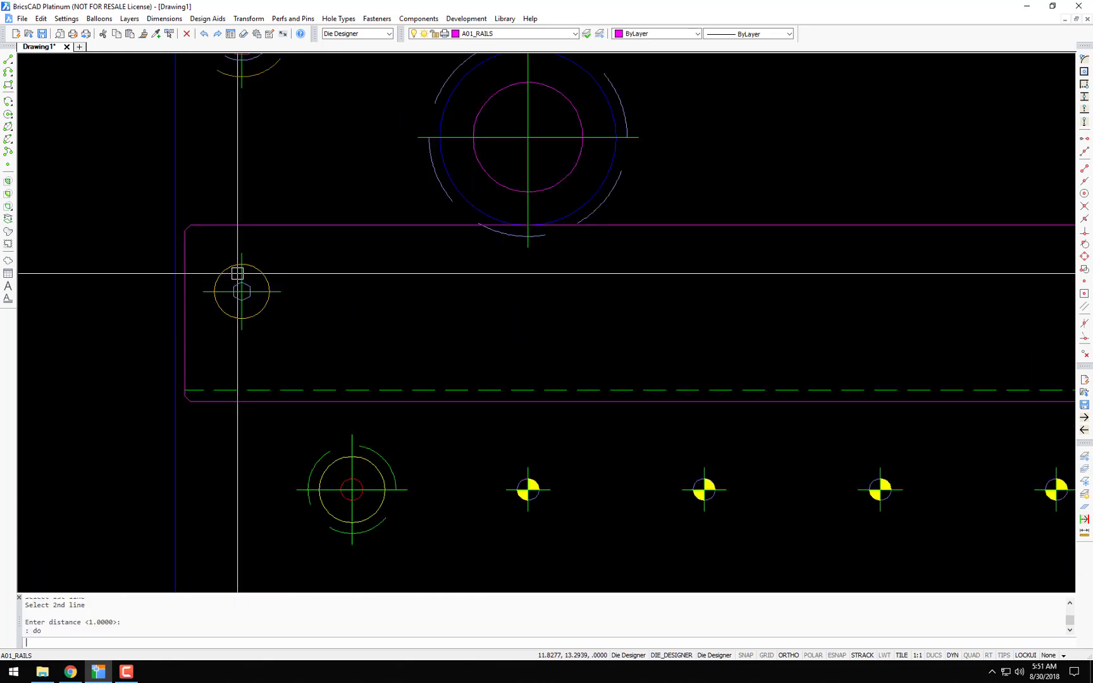
click(390, 275)
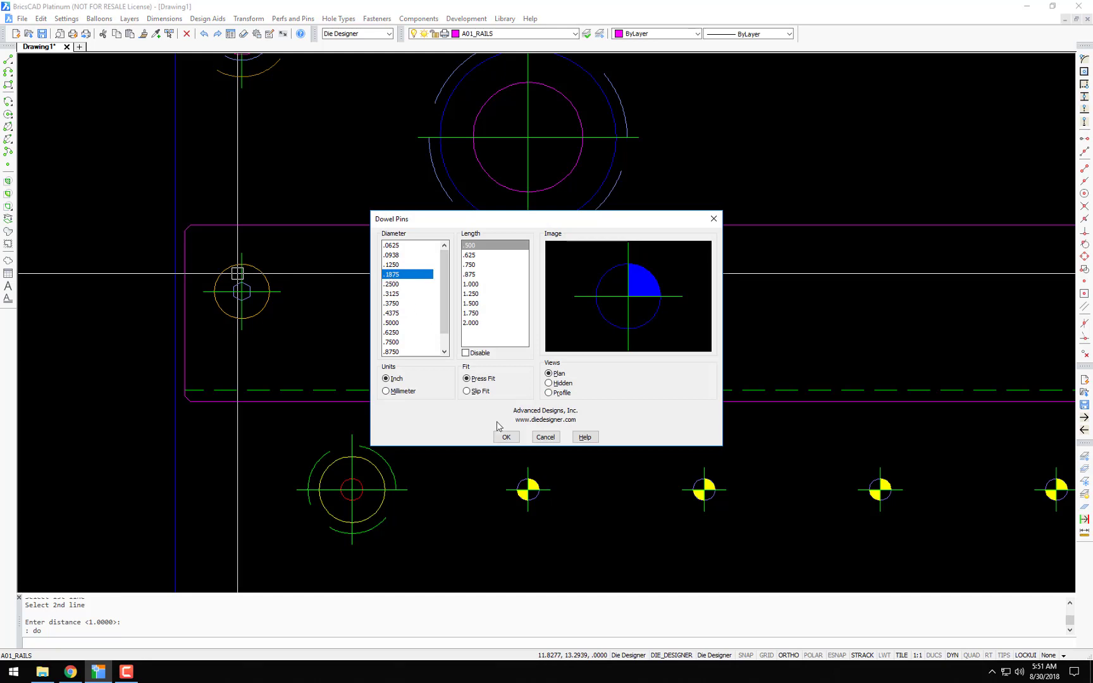
click(507, 437)
right_click(502, 327)
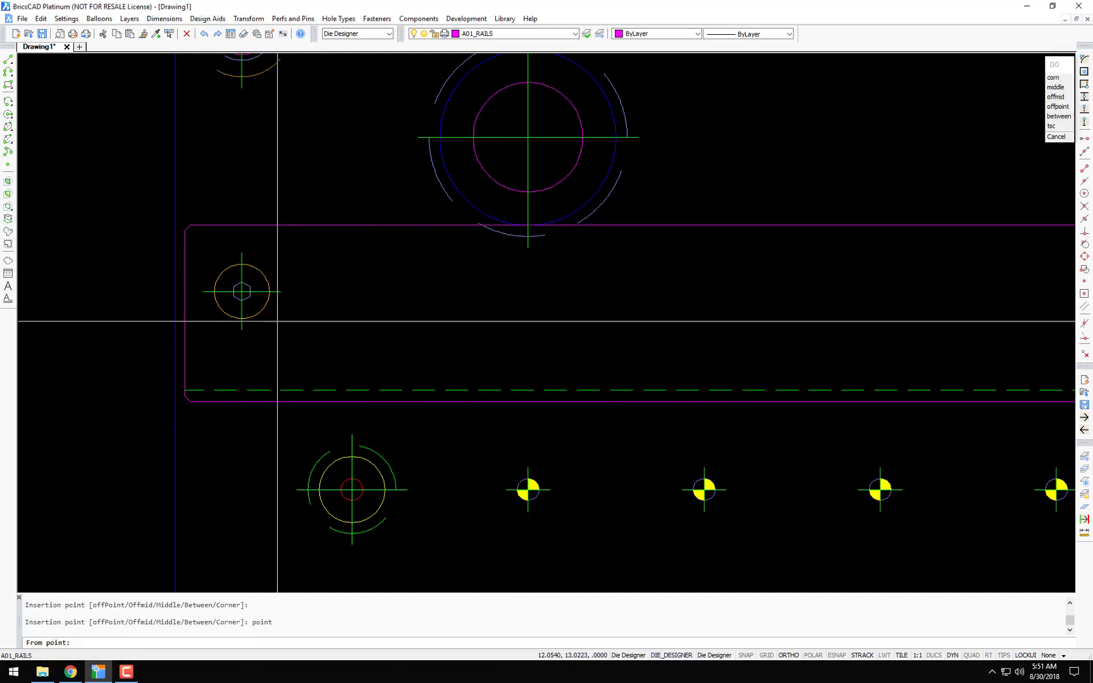
click(254, 313)
click(338, 322)
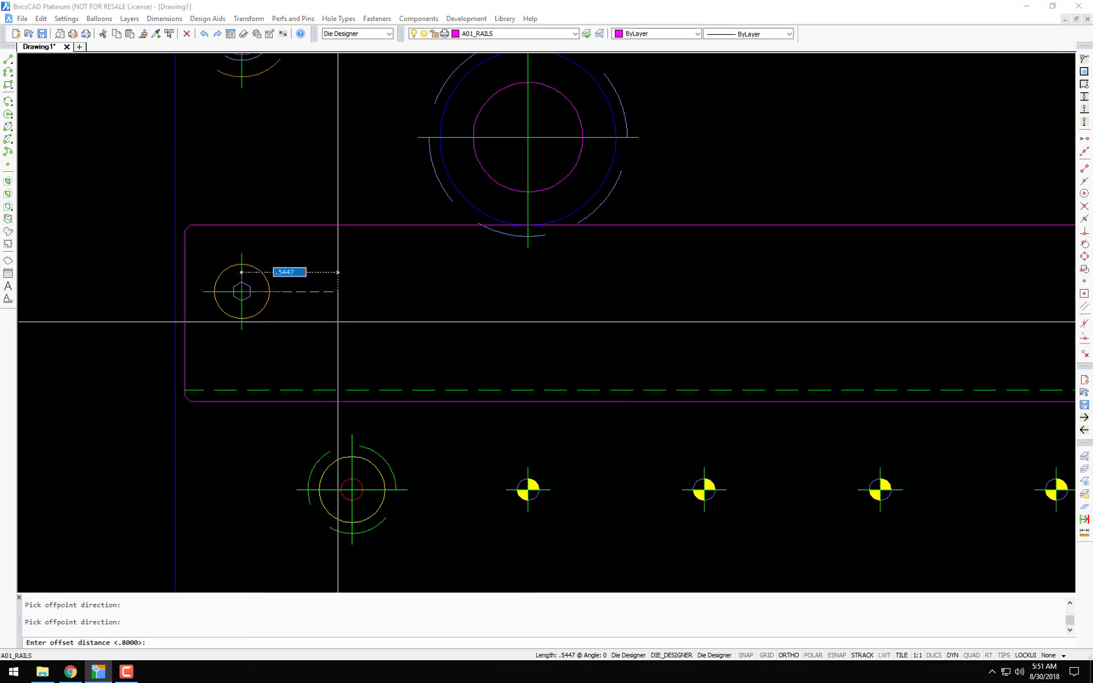
click(333, 318)
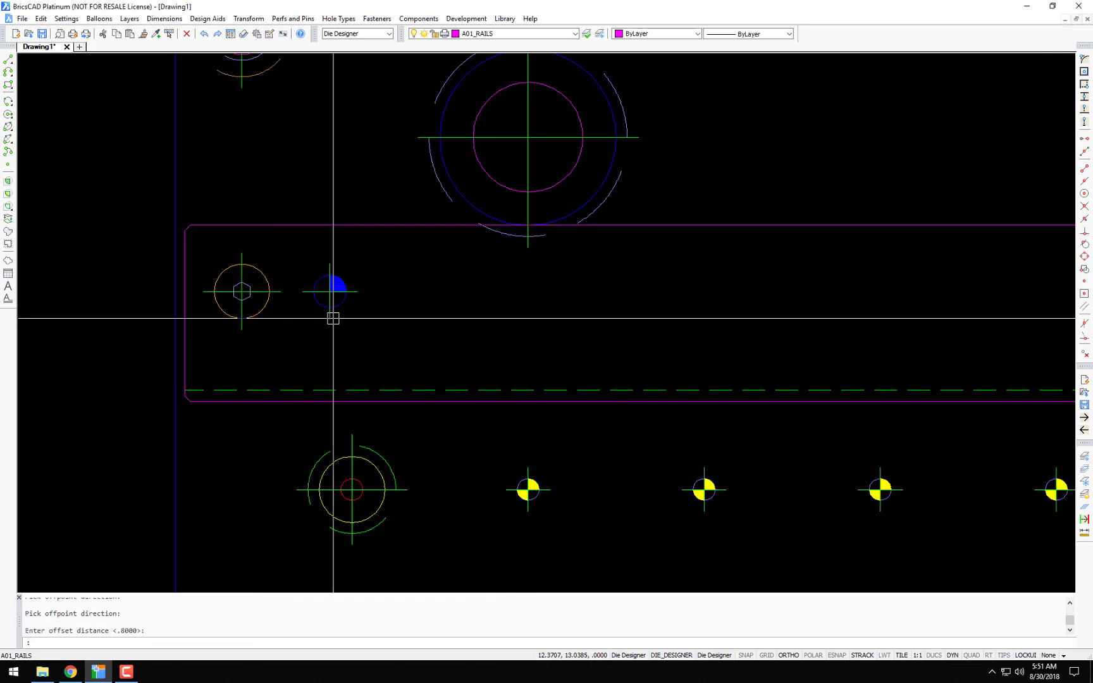
Step: Add a matching low head cap screw below the midpoint of the rail's top edge, level with the left screw
scroll(329, 316, down, 5)
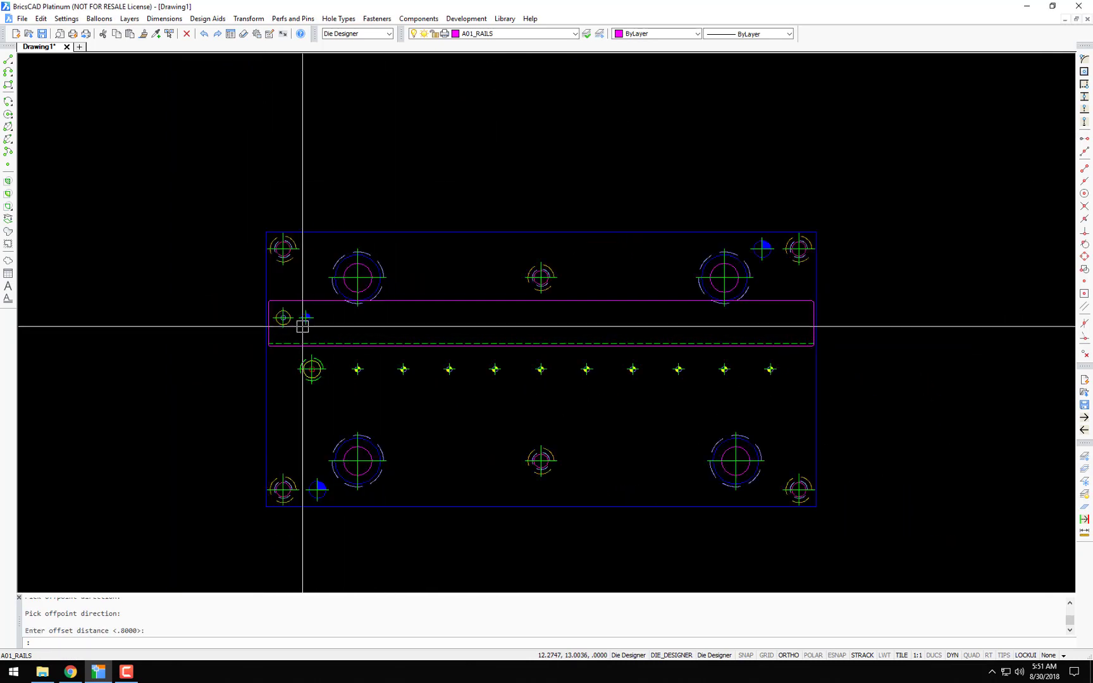
scroll(296, 322, up, 3)
key(Return)
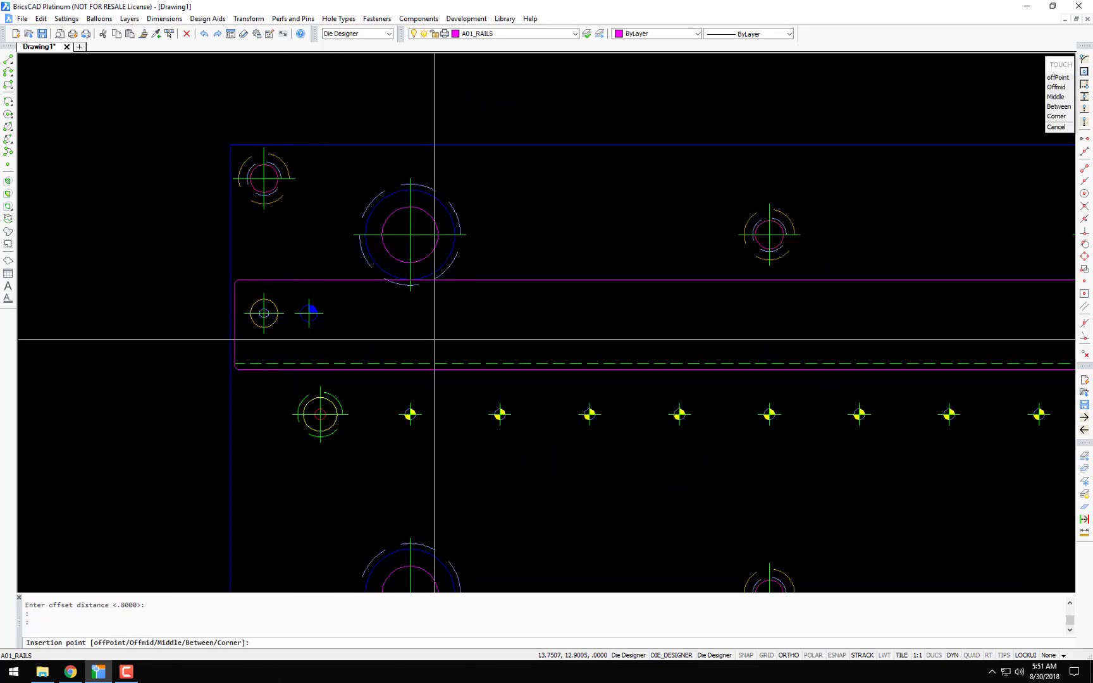
text(o)
key(Return)
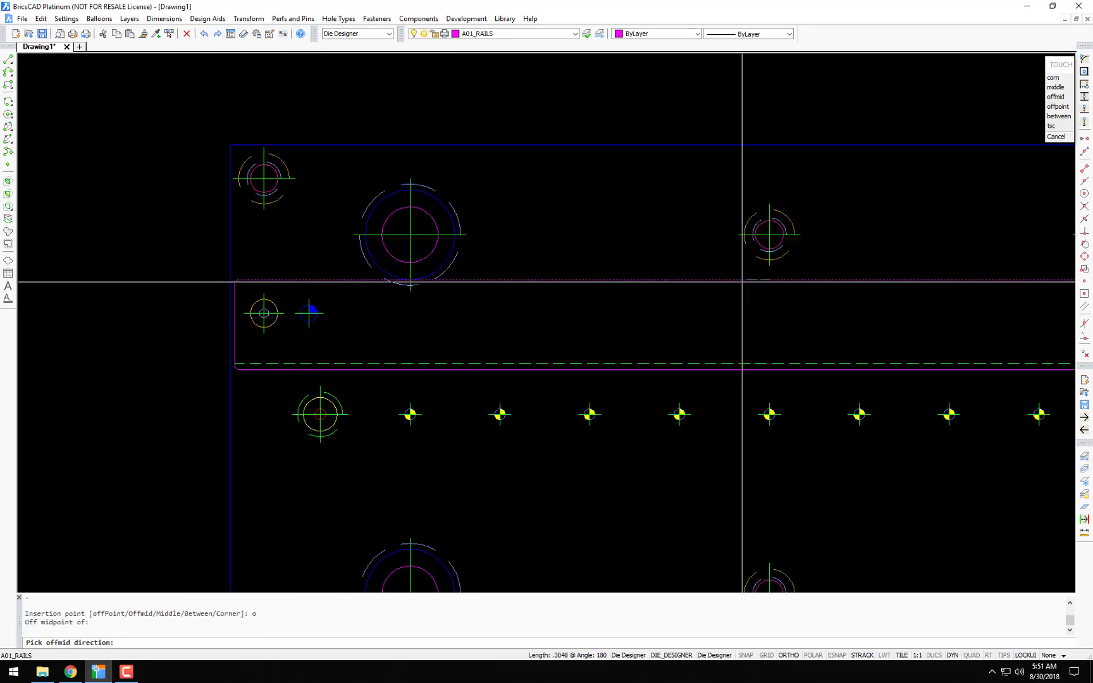
click(750, 280)
click(750, 312)
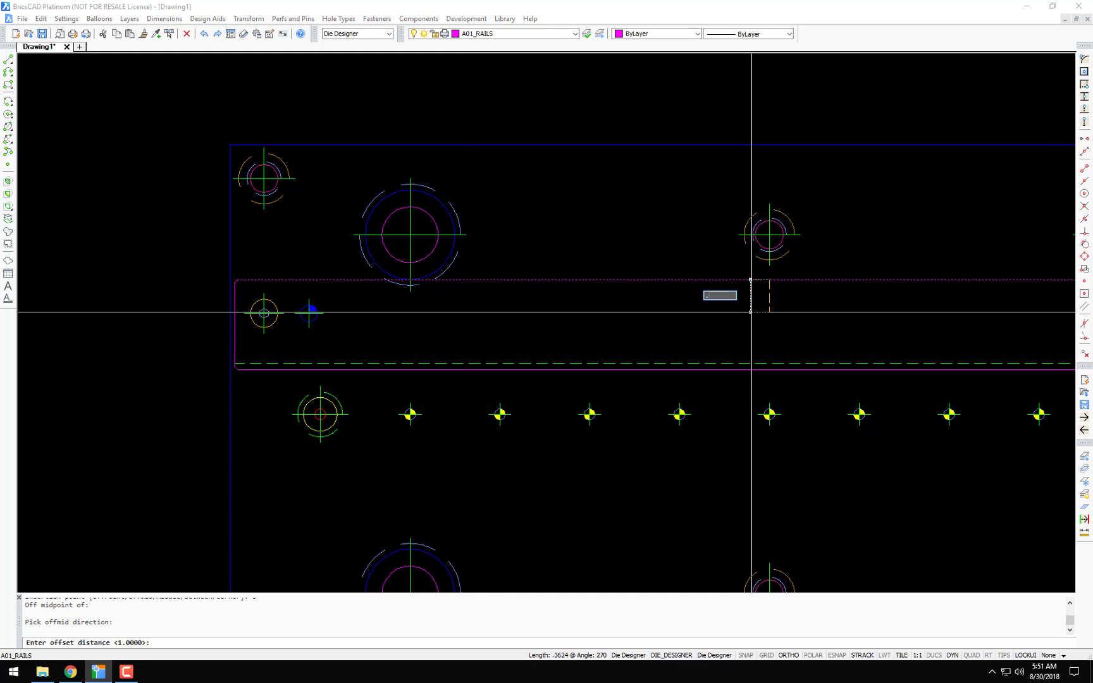
key(Return)
middle_drag(750, 312, 653, 325)
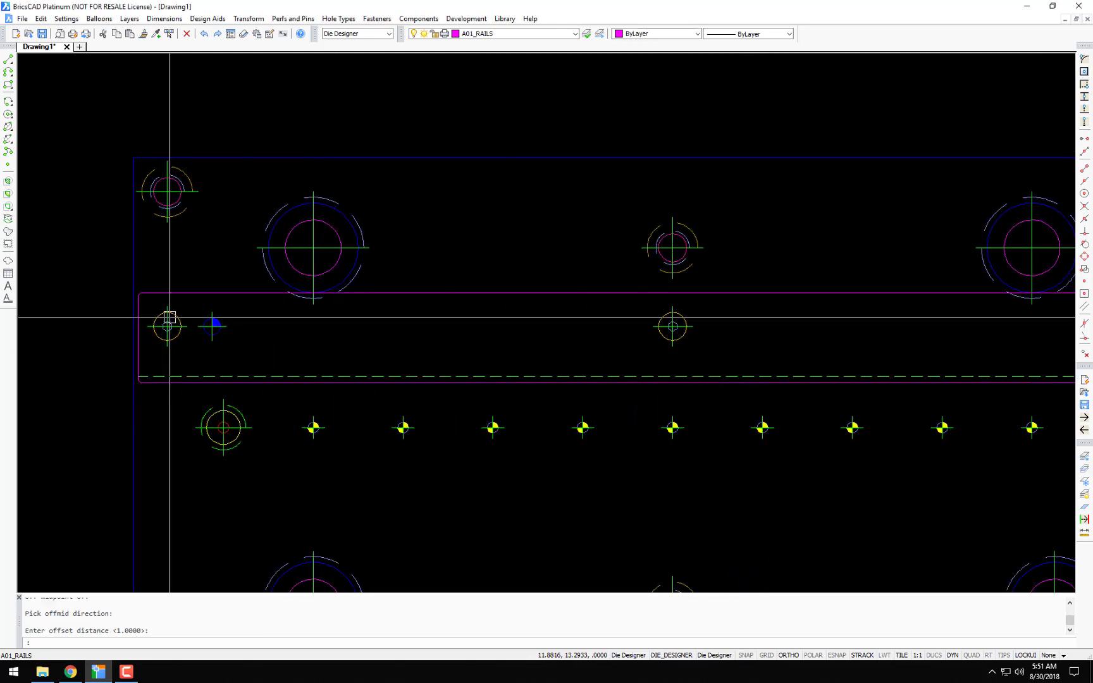
Step: Add a matching low head cap screw at the rail's right end, .375 from the block's right edge and the rail's top edge
key(Return)
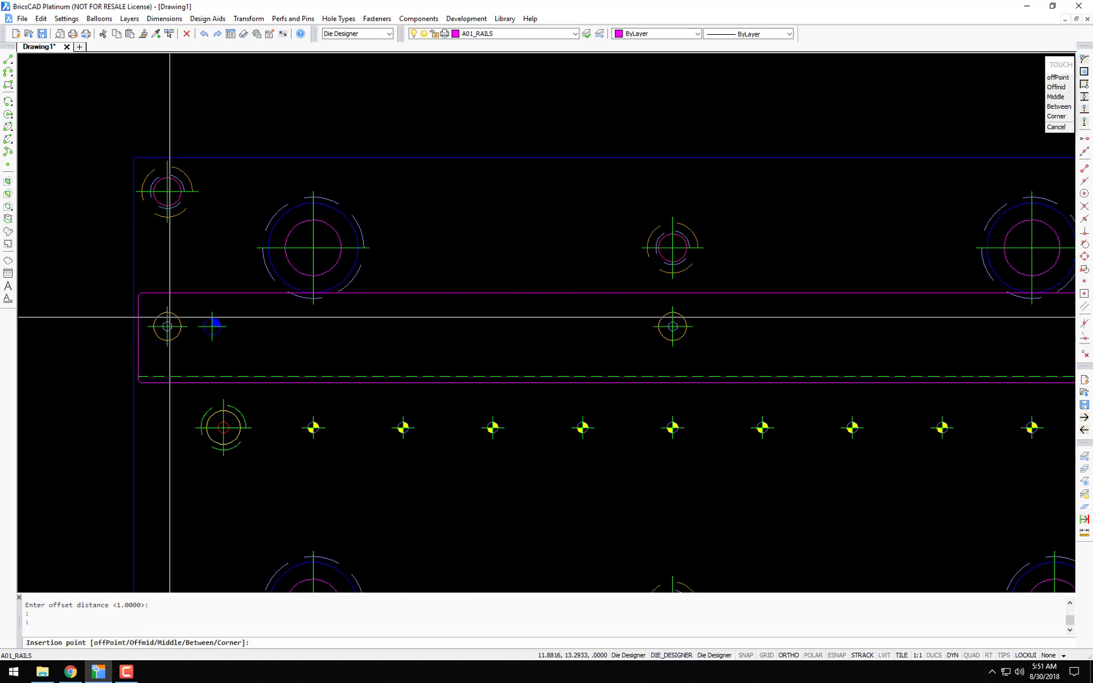
text(c)
key(Return)
middle_drag(635, 359, 148, 335)
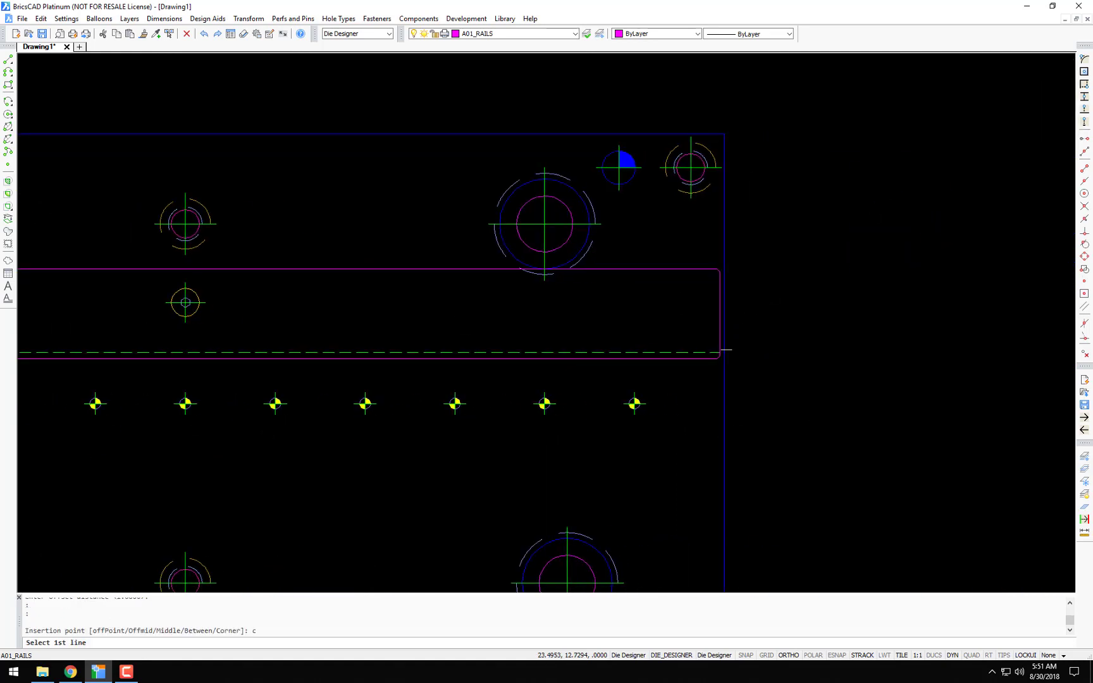
click(674, 269)
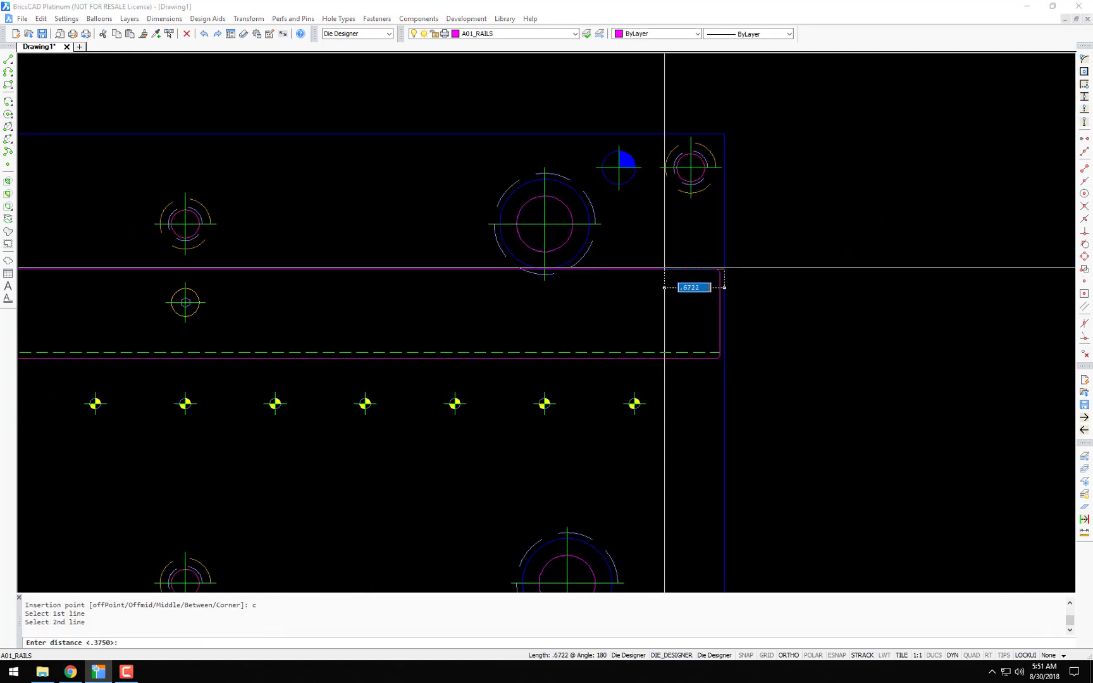
middle_drag(627, 274, 833, 276)
scroll(405, 305, down, 2)
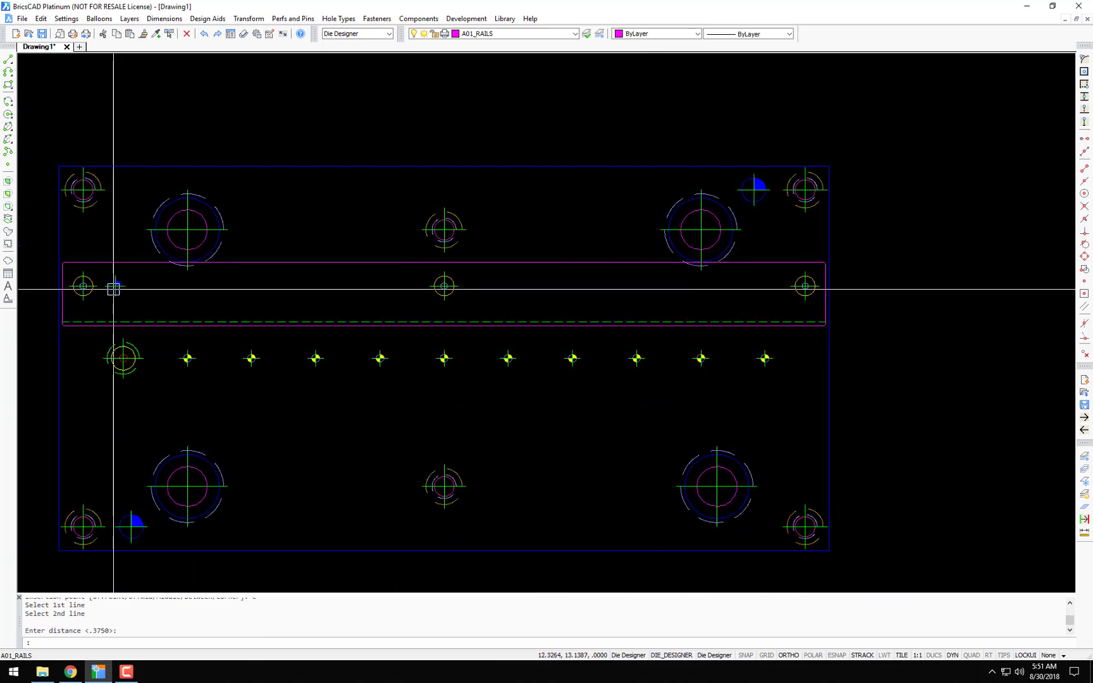
Step: Add a matching dowel pin offset .5 to the left of the rail's right screw
key(Return)
scroll(590, 286, up, 2)
scroll(590, 286, up, 2)
right_click(797, 316)
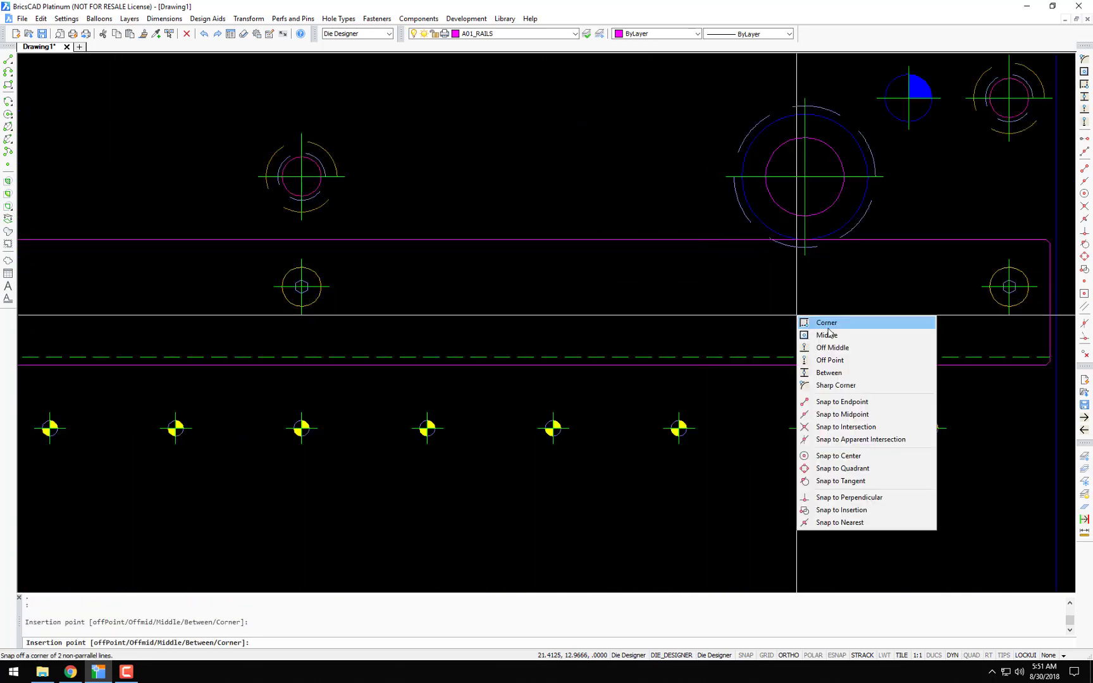
click(829, 363)
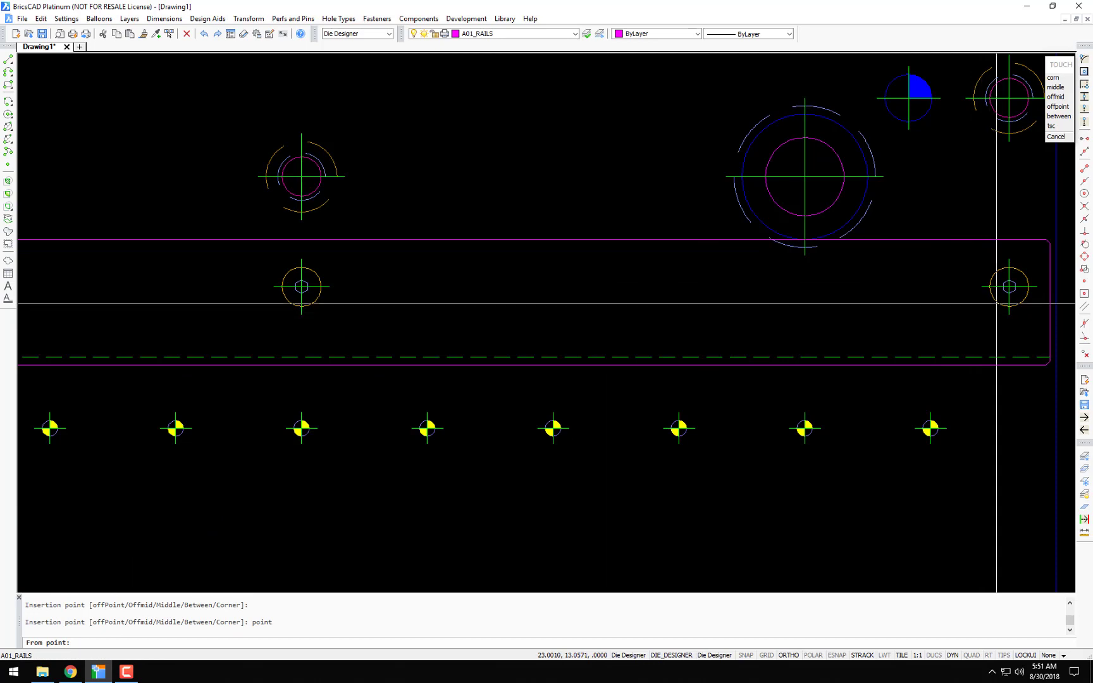
click(1010, 287)
click(941, 305)
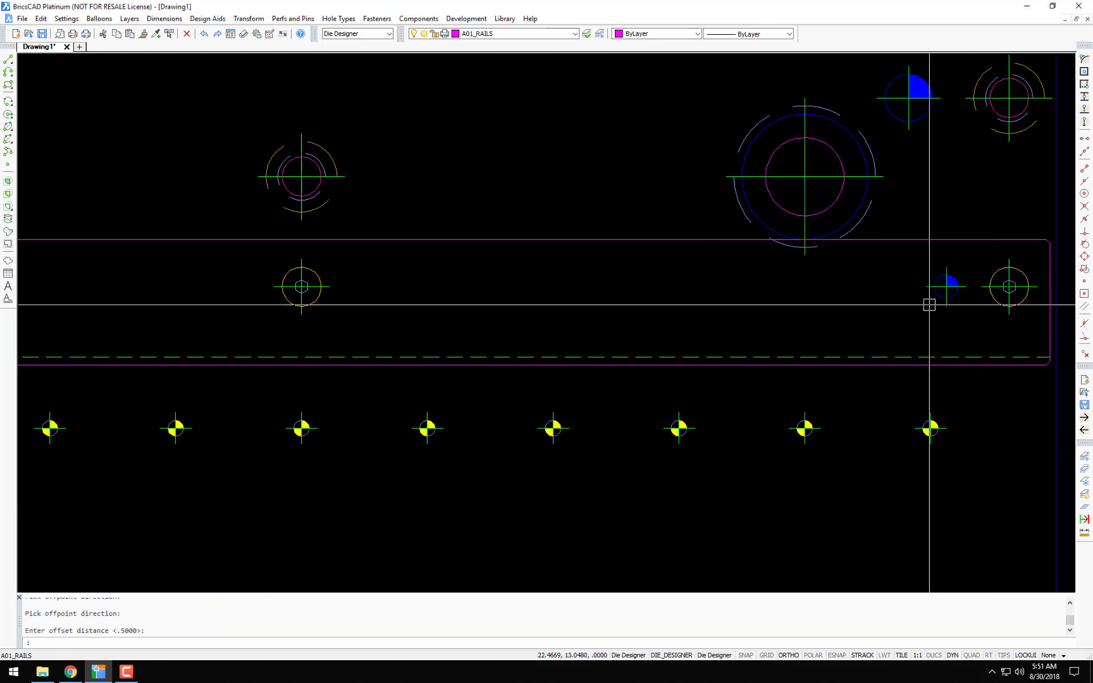
Step: Copy the rail's middle screw horizontally to both sides, in line with the second pilot hole away in each direction
scroll(696, 301, down, 4)
middle_drag(504, 291, 558, 295)
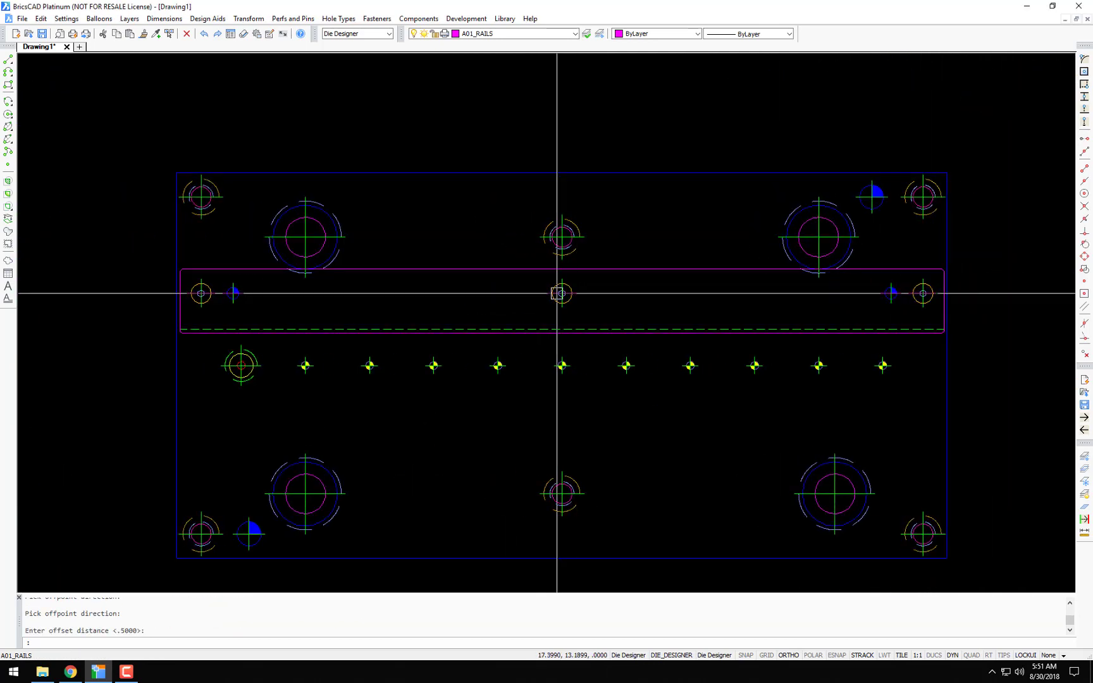
scroll(563, 296, up, 3)
text(c)
key(Return)
click(579, 308)
key(Return)
click(567, 293)
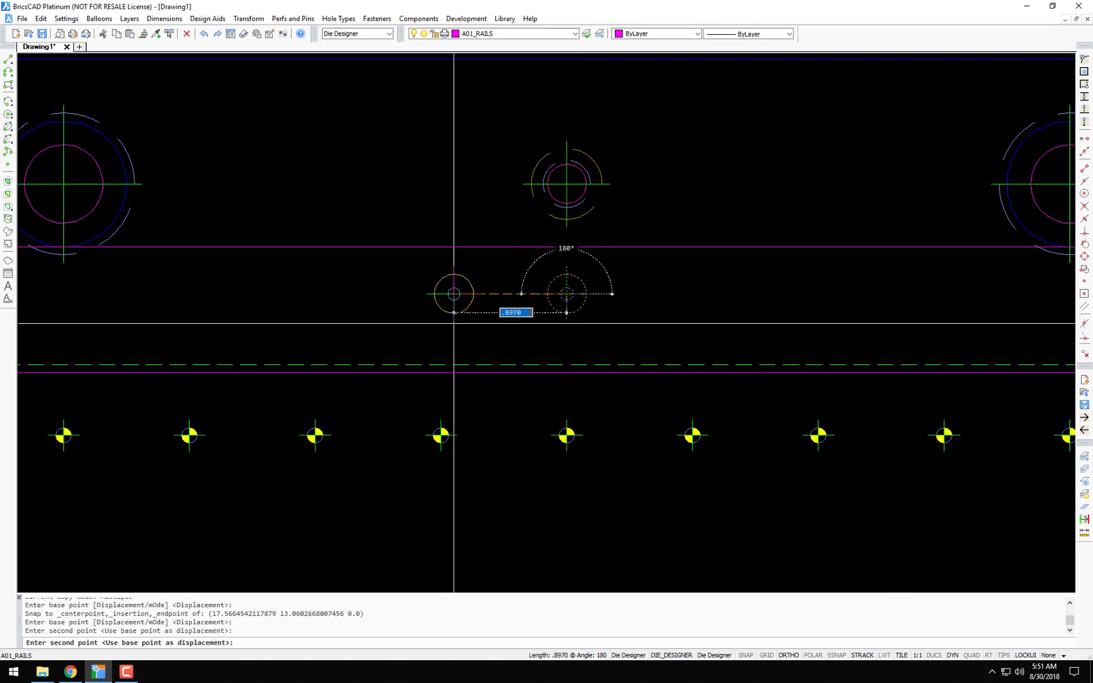
scroll(456, 322, down, 3)
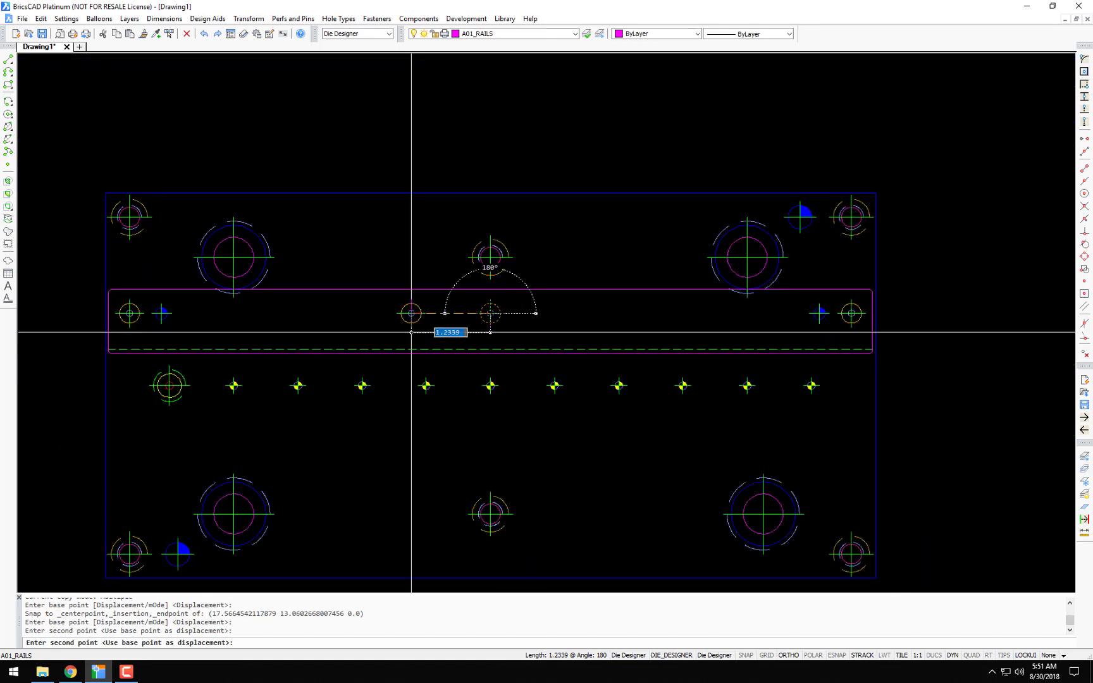
click(357, 358)
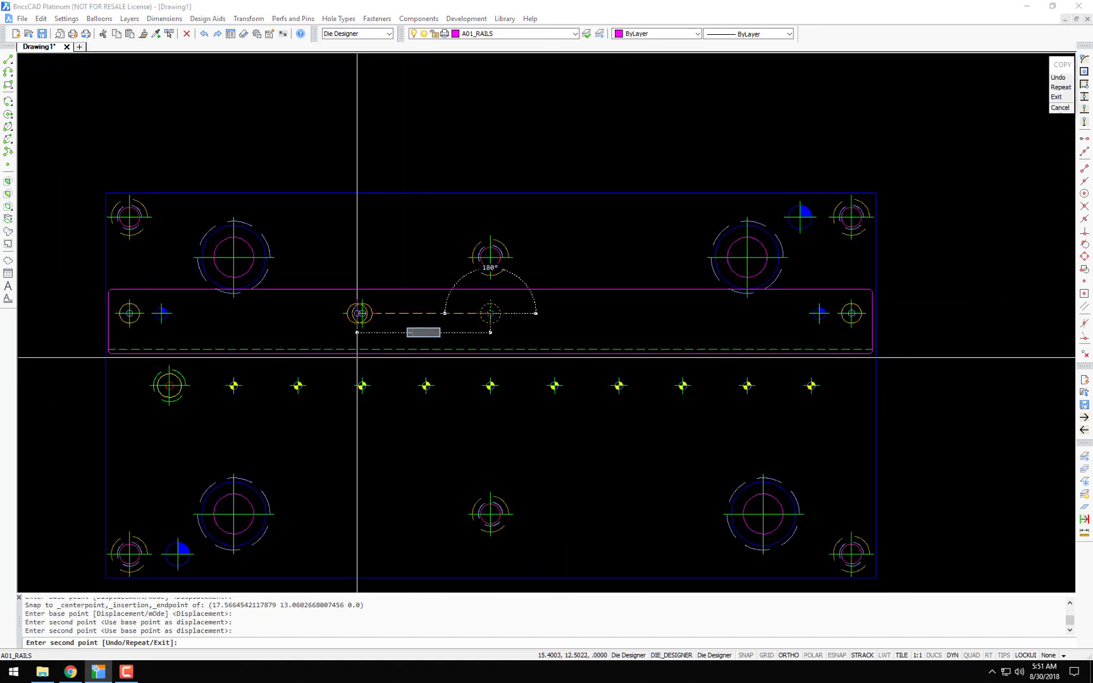
key(Return)
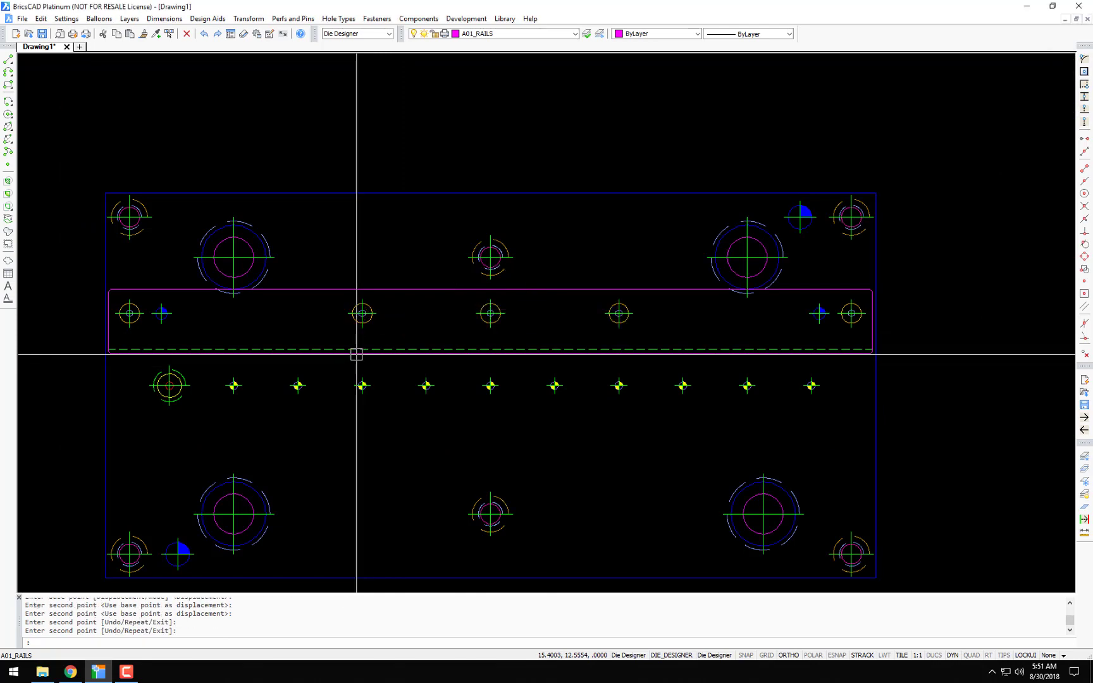
Step: Erase the original screw at the middle of the rail
text(e)
key(Return)
click(484, 312)
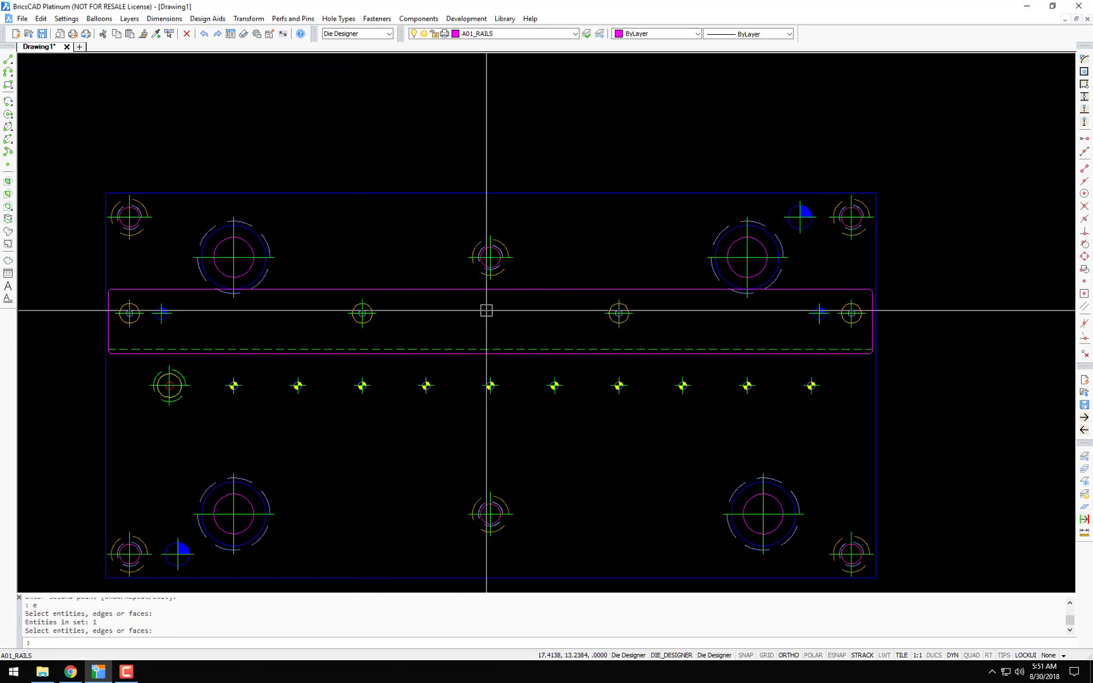
Step: Stretch the left end of the rail's hidden line inward to line up with the left screw's vertical centerline
scroll(442, 323, down, 2)
scroll(210, 327, up, 6)
scroll(183, 359, down, 3)
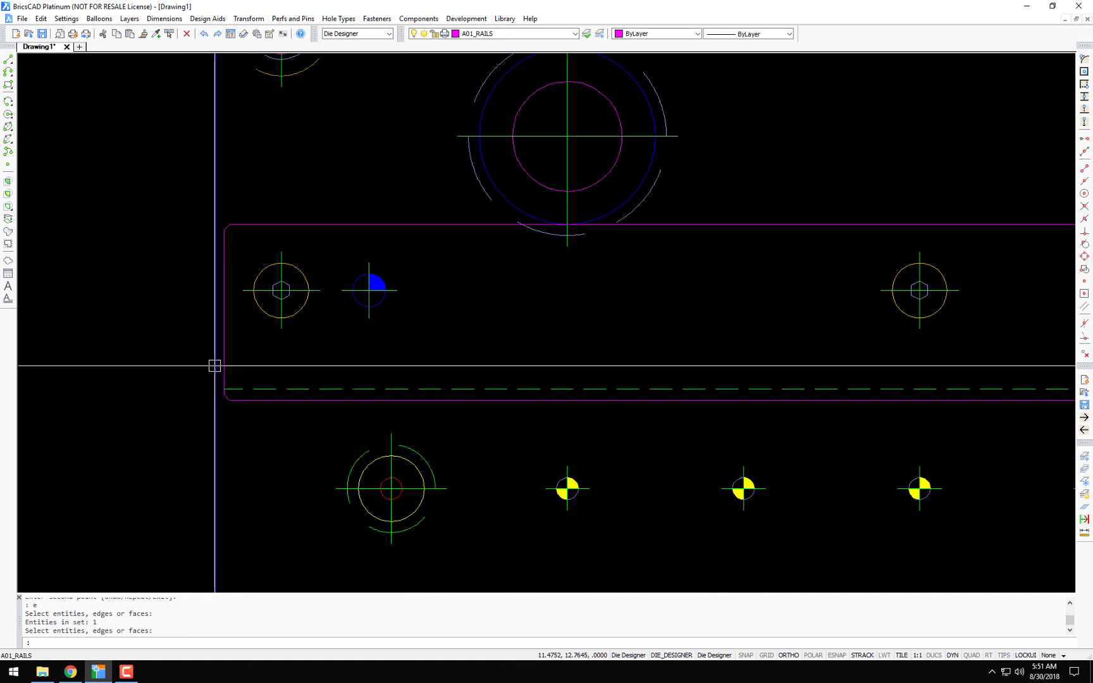
scroll(203, 383, up, 3)
text(s)
key(Return)
click(209, 396)
click(381, 447)
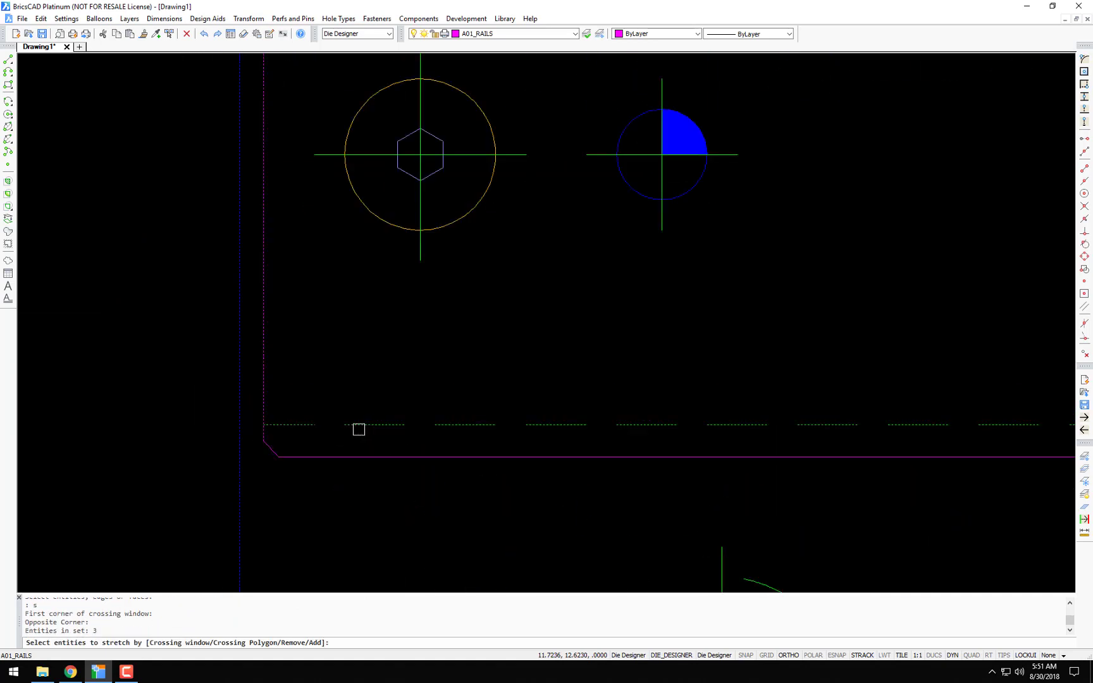
key(Return)
click(242, 425)
click(424, 258)
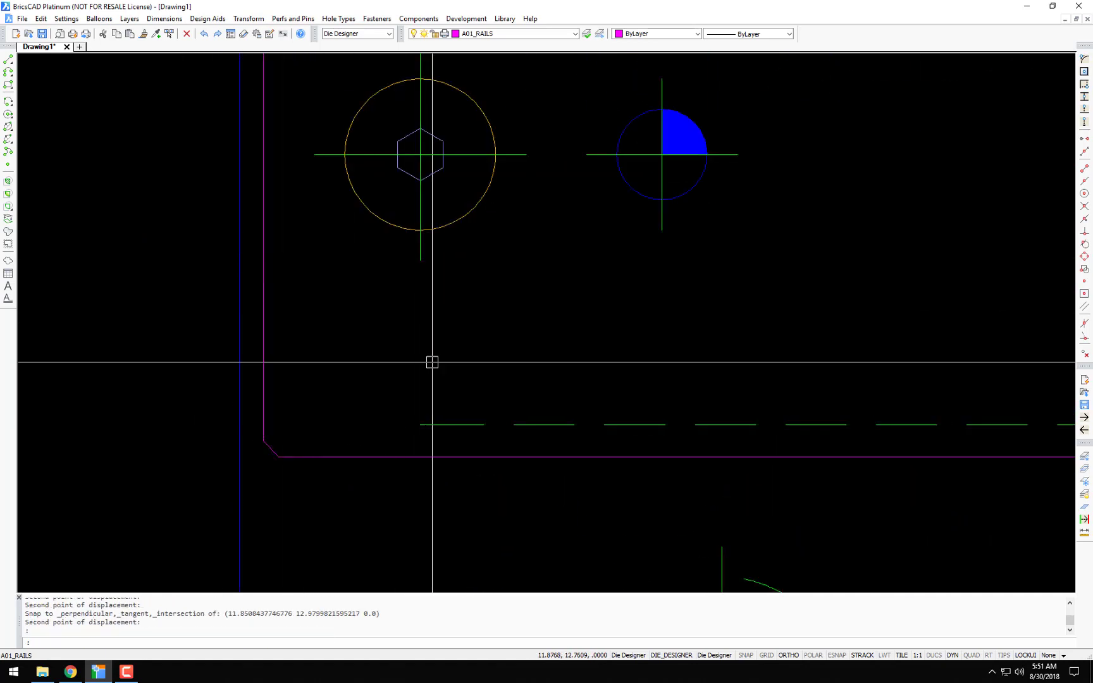
Step: Draw a horizontal hidden line from the shortened line's left end outward past the block's left edge
click(426, 425)
click(103, 441)
key(Return)
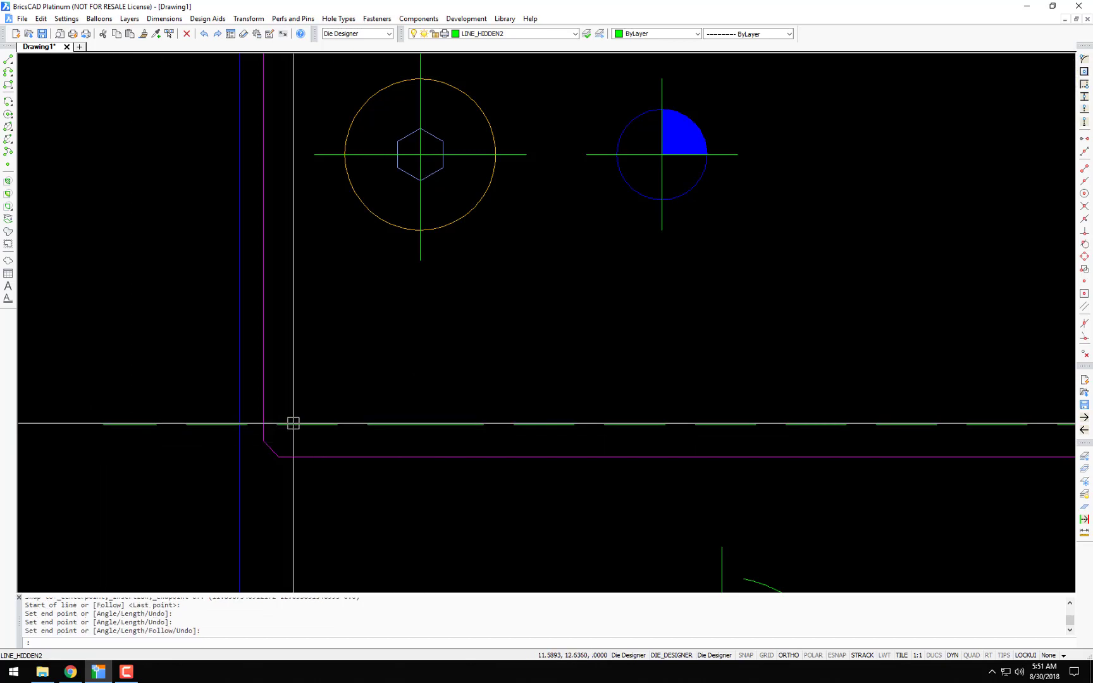
Step: Rotate the new hidden line 15 degrees about its endpoint below the left screw
text(ro)
key(Return)
click(307, 425)
key(Return)
click(421, 424)
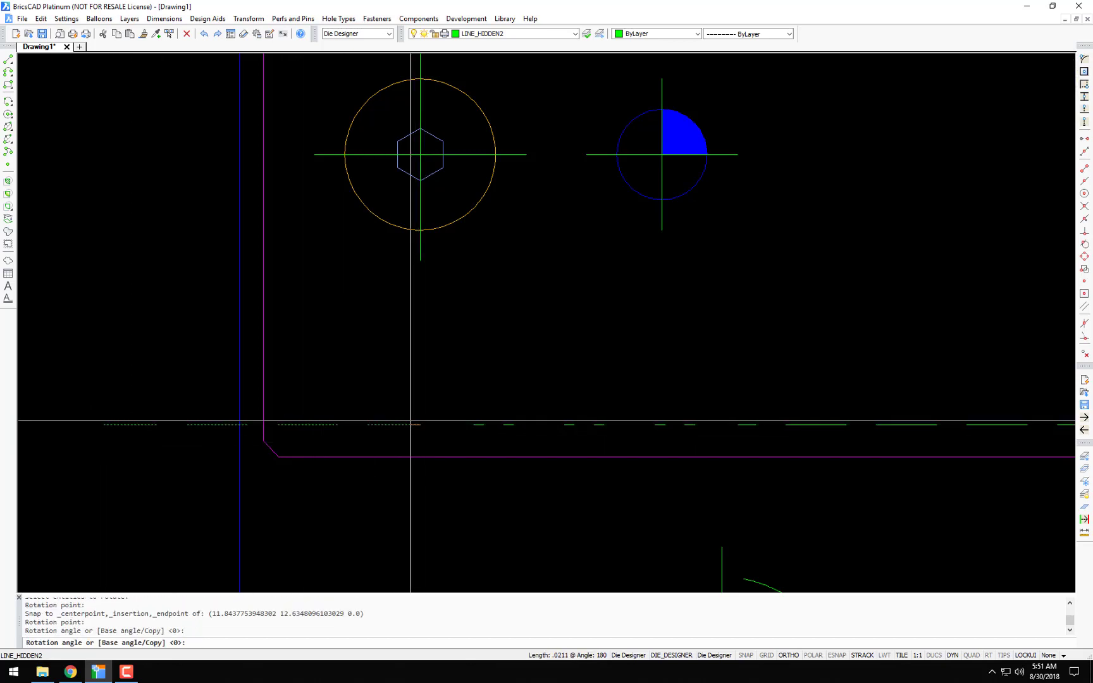
text(15)
key(Return)
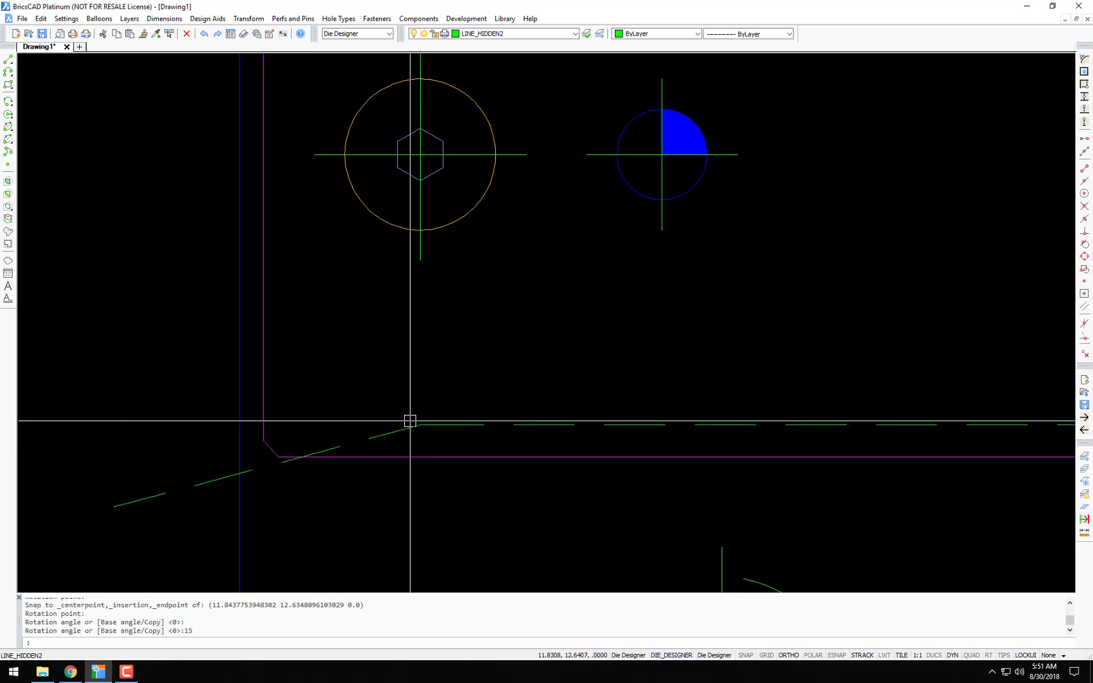
Step: Mirror the angled hidden line about the horizontal through its right endpoint and delete the original
text(mi)
key(Return)
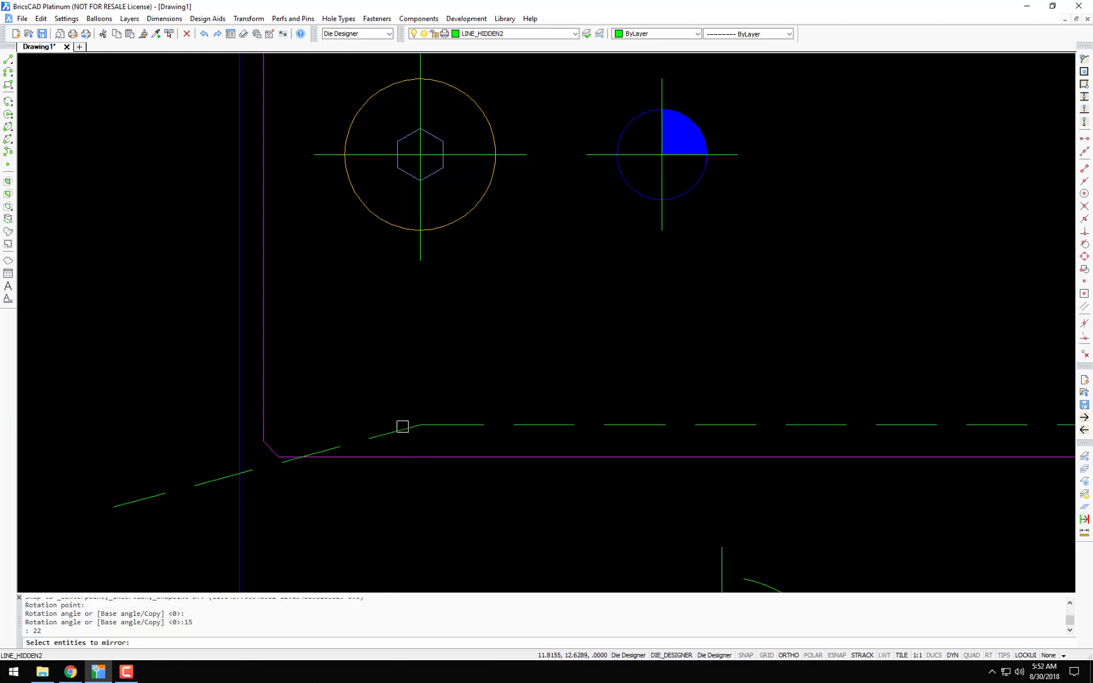
click(402, 428)
key(Return)
click(421, 425)
click(237, 429)
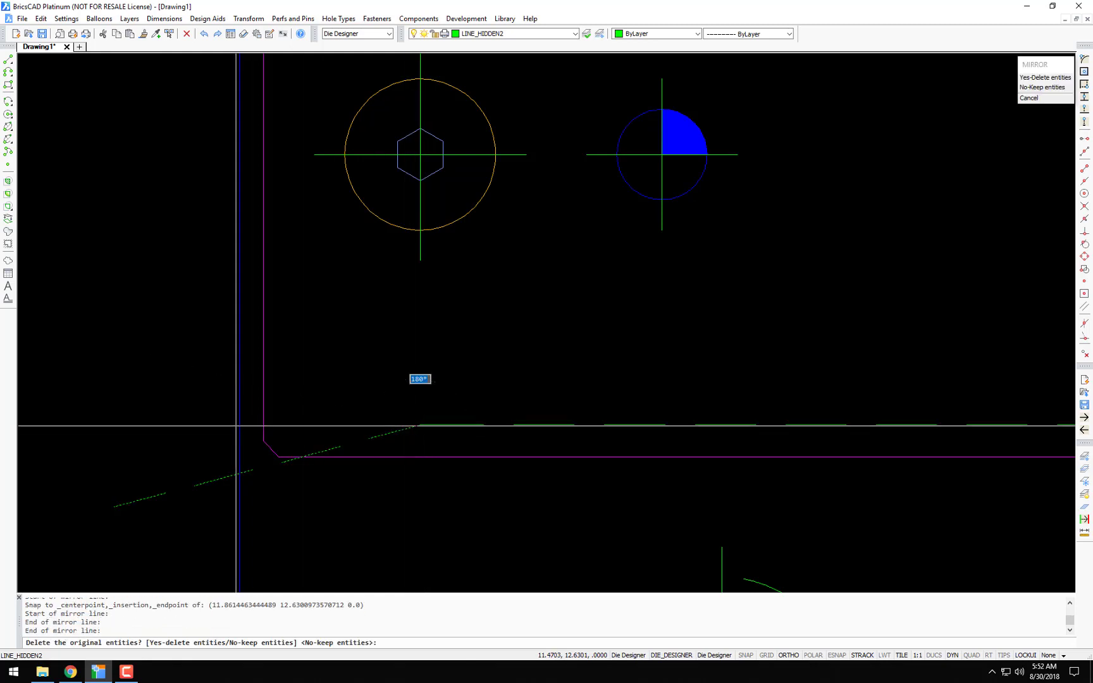
text(y)
key(Return)
Step: Trim the angled hidden line back to the rail's left edge
text(tr)
key(Return)
scroll(270, 406, up, 1)
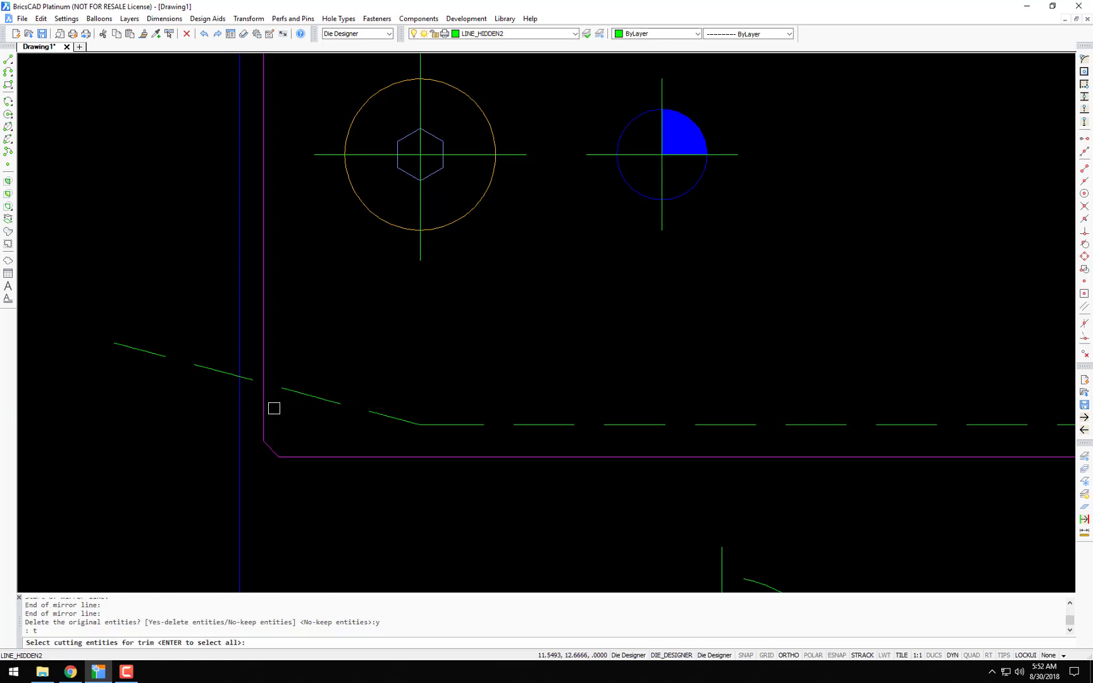
click(252, 408)
key(Return)
scroll(276, 383, down, 2)
scroll(276, 383, down, 5)
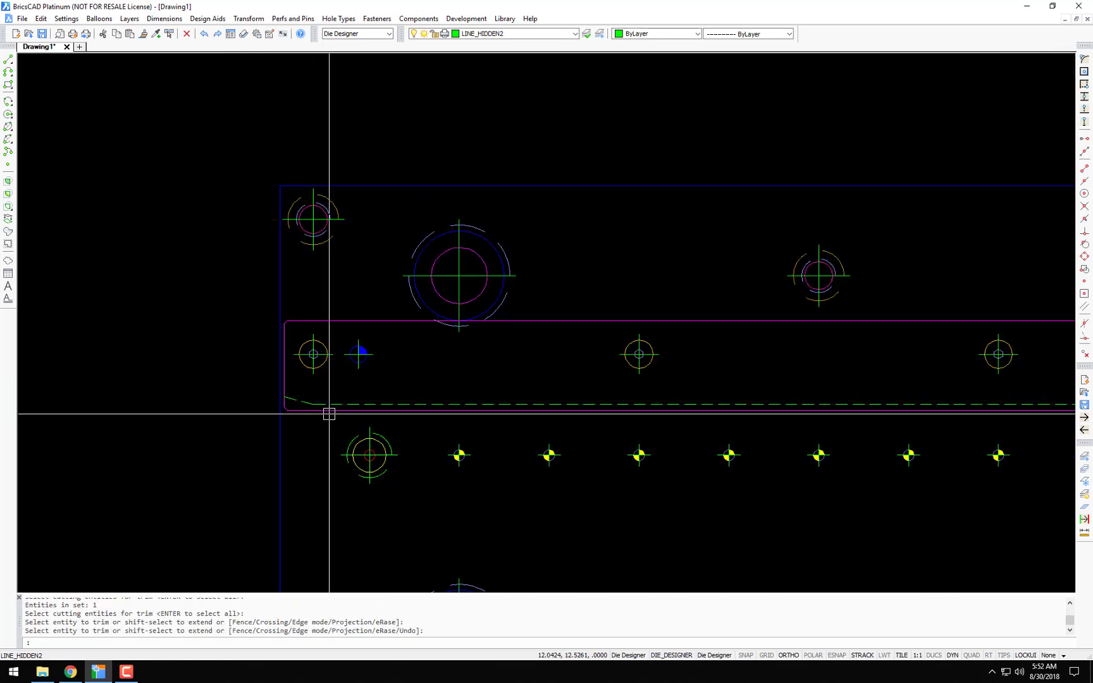
Step: Mirror the whole rail with its screws, dowels and hidden lines across the die block's horizontal centerline, keeping the original
middle_drag(230, 317, 338, 311)
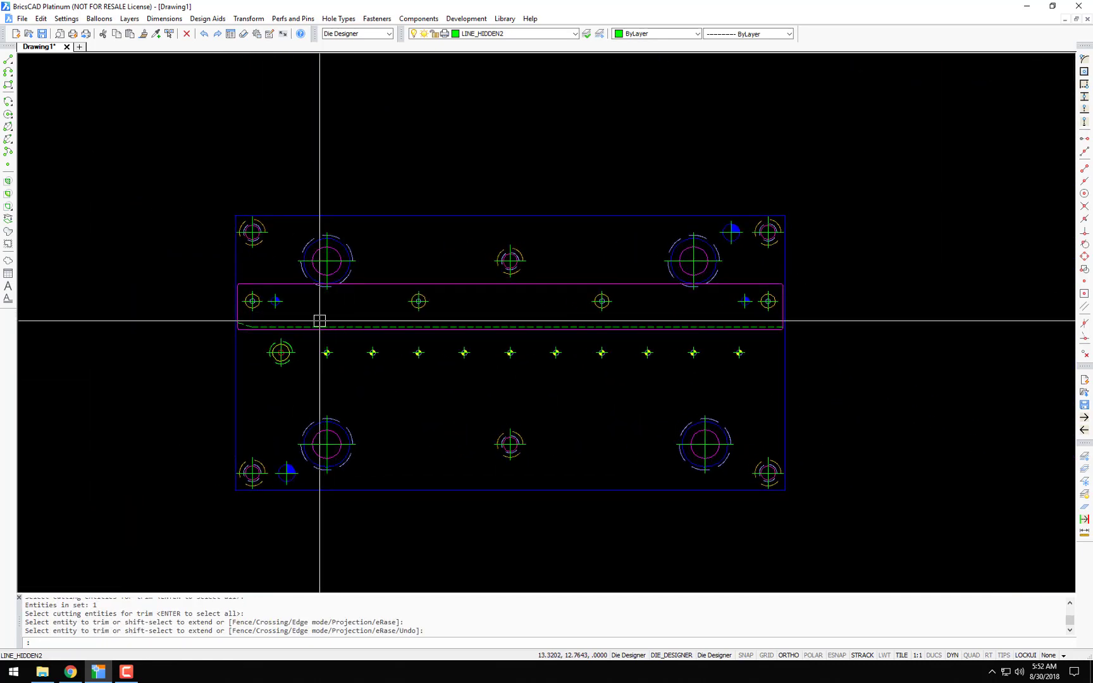
scroll(226, 329, up, 1)
scroll(226, 329, up, 1)
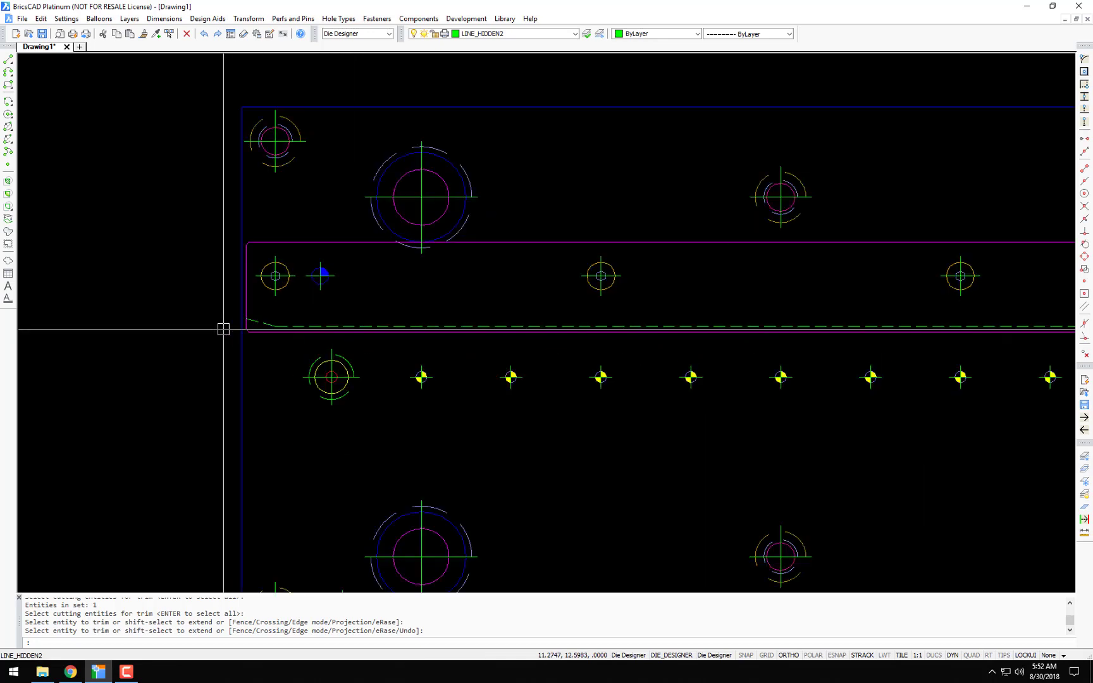
key(Escape)
key(Escape)
text(22)
key(Return)
scroll(247, 334, down, 2)
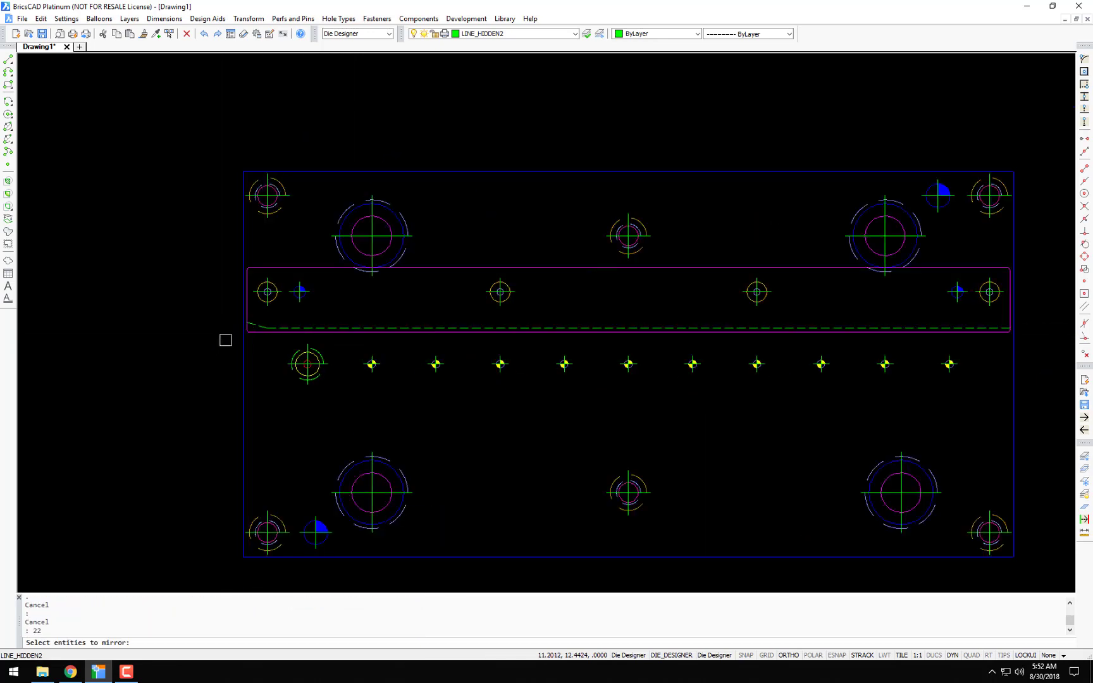
click(223, 341)
click(1026, 257)
key(Return)
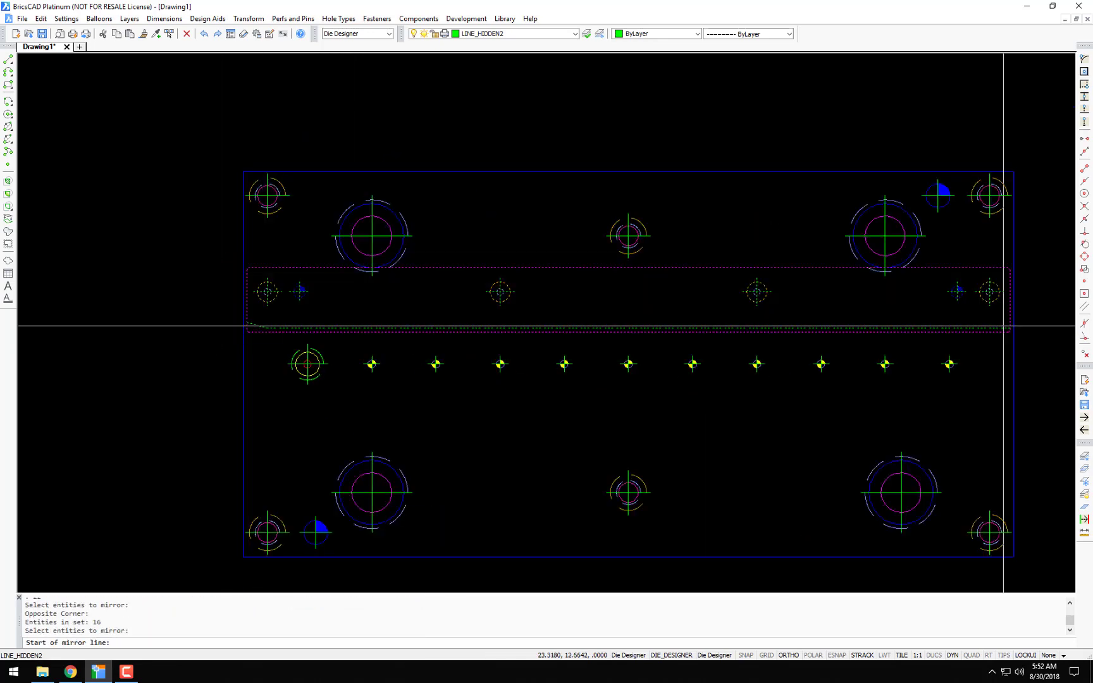
click(1014, 360)
click(535, 362)
key(Return)
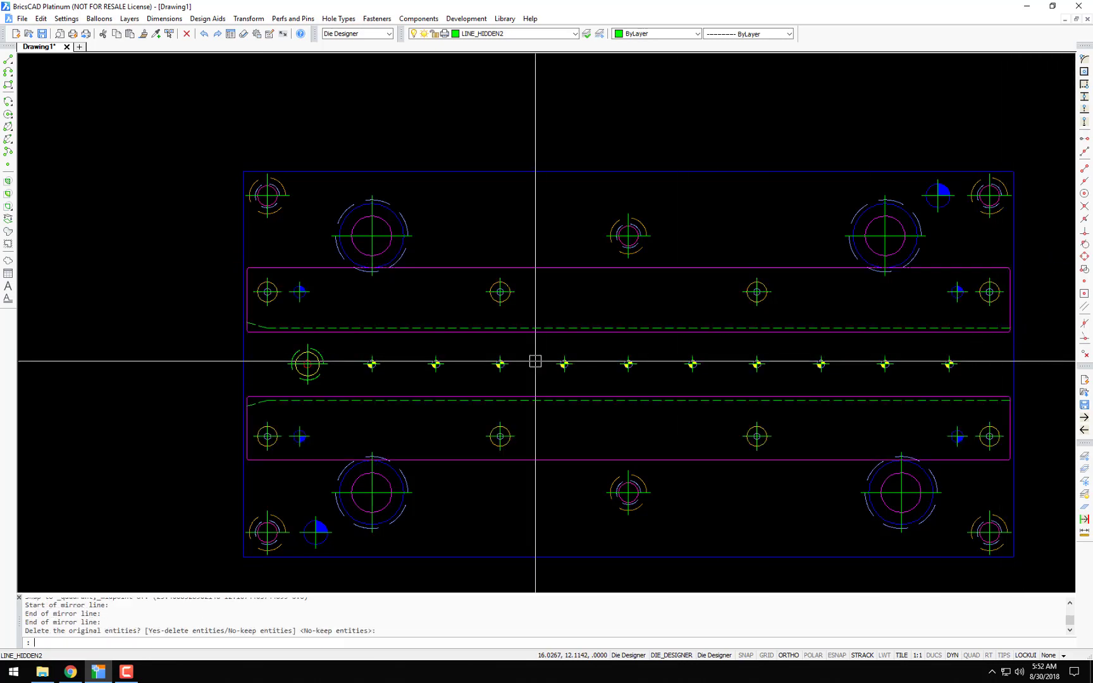
Step: Examine the die block layout with both rails in place
scroll(563, 364, down, 4)
key(Escape)
key(Escape)
text(z)
key(Return)
click(767, 461)
click(325, 230)
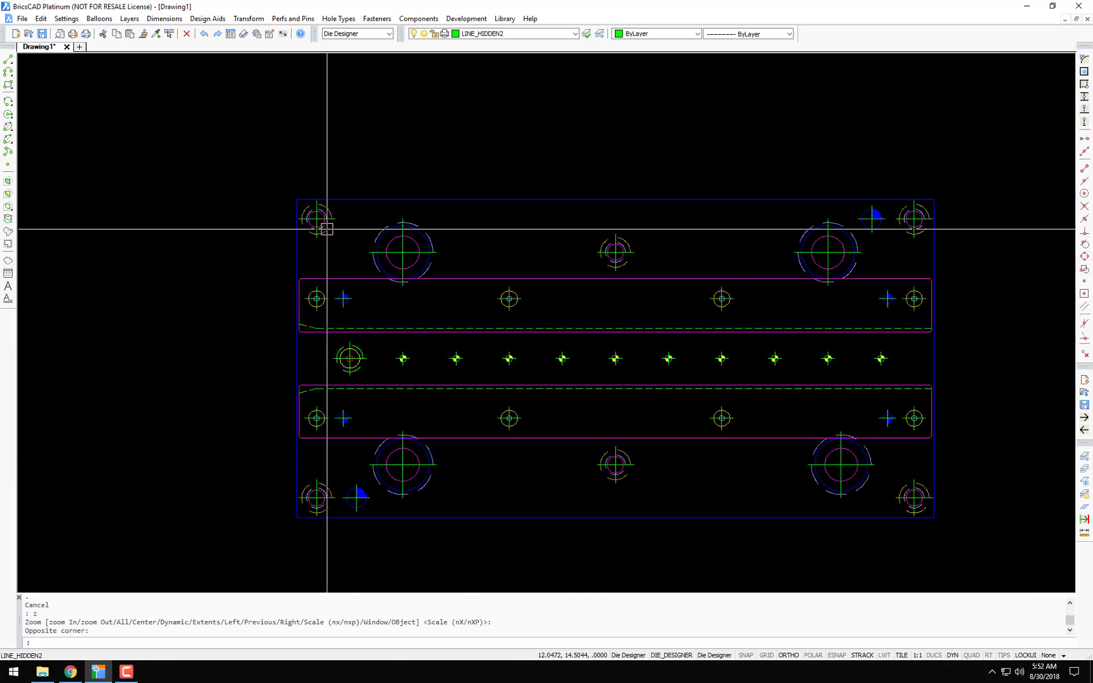
mouse_move(483, 256)
middle_down()
mouse_move(398, 244)
mouse_move(432, 183)
middle_up()
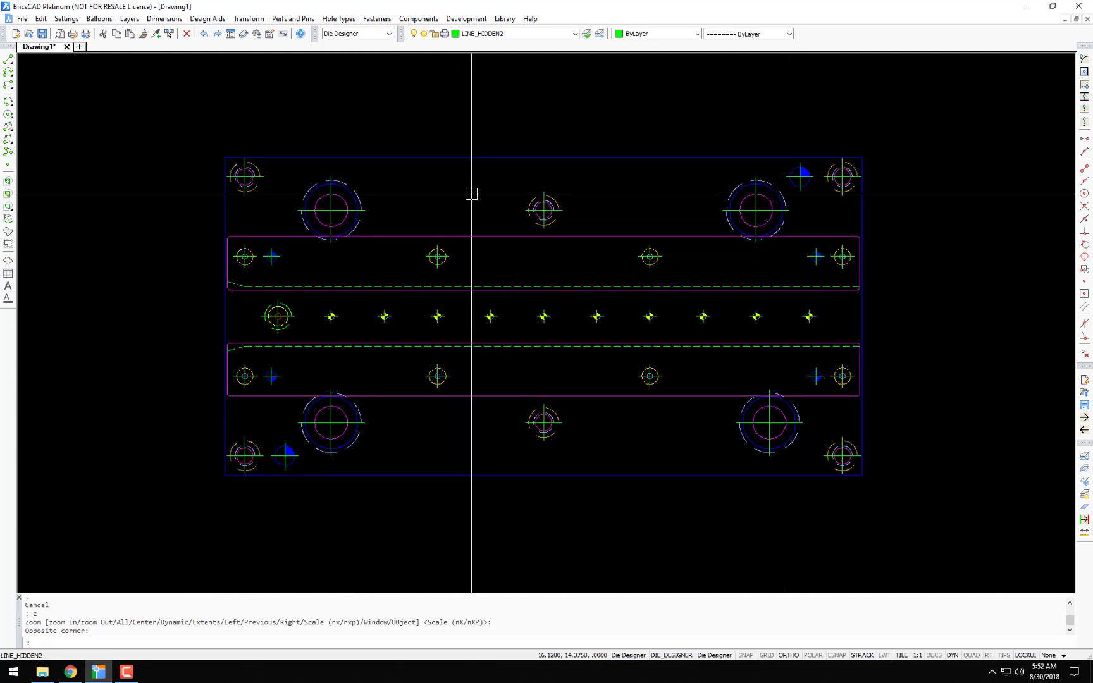
scroll(470, 190, down, 1)
scroll(475, 209, down, 1)
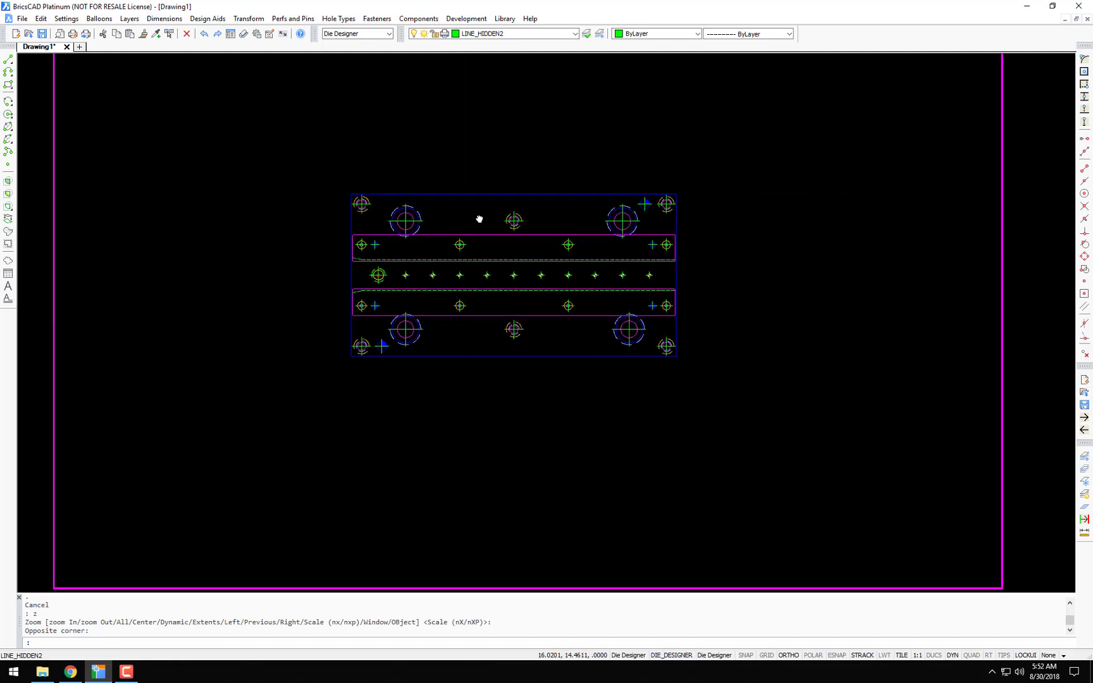
scroll(475, 255, up, 1)
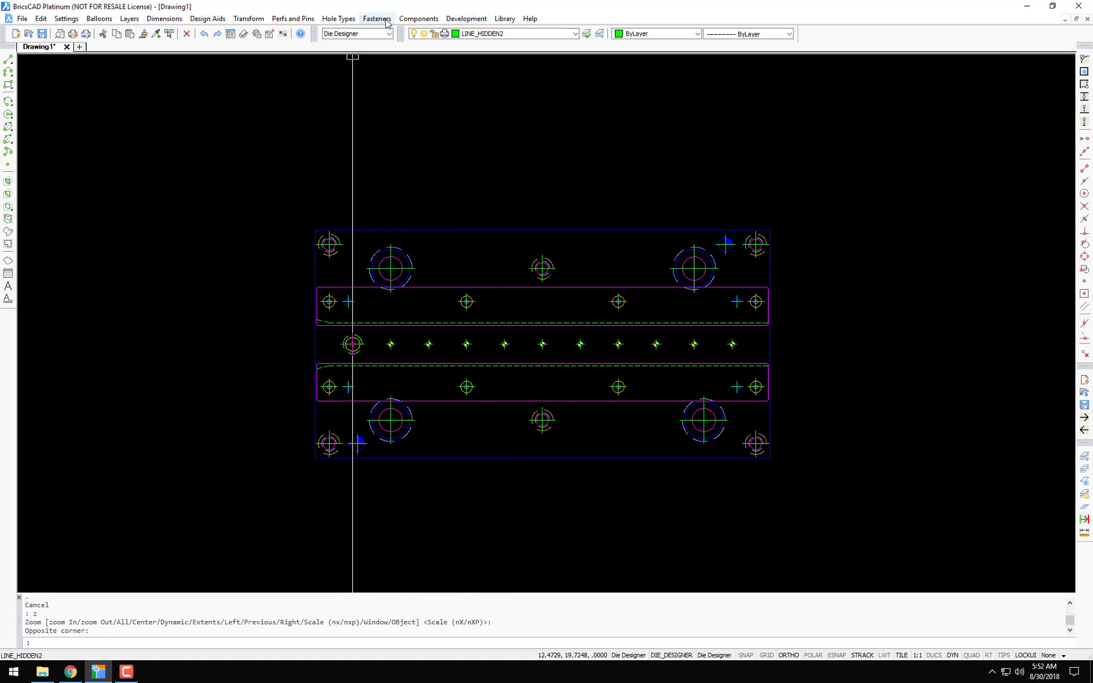
Step: Configure a Danly 4 post ball bearing die set, bottom view, 1.250 diameter demountable pins and bushings, 2.5 shoes, 8.00 shut height and 1.00 stroke
click(417, 19)
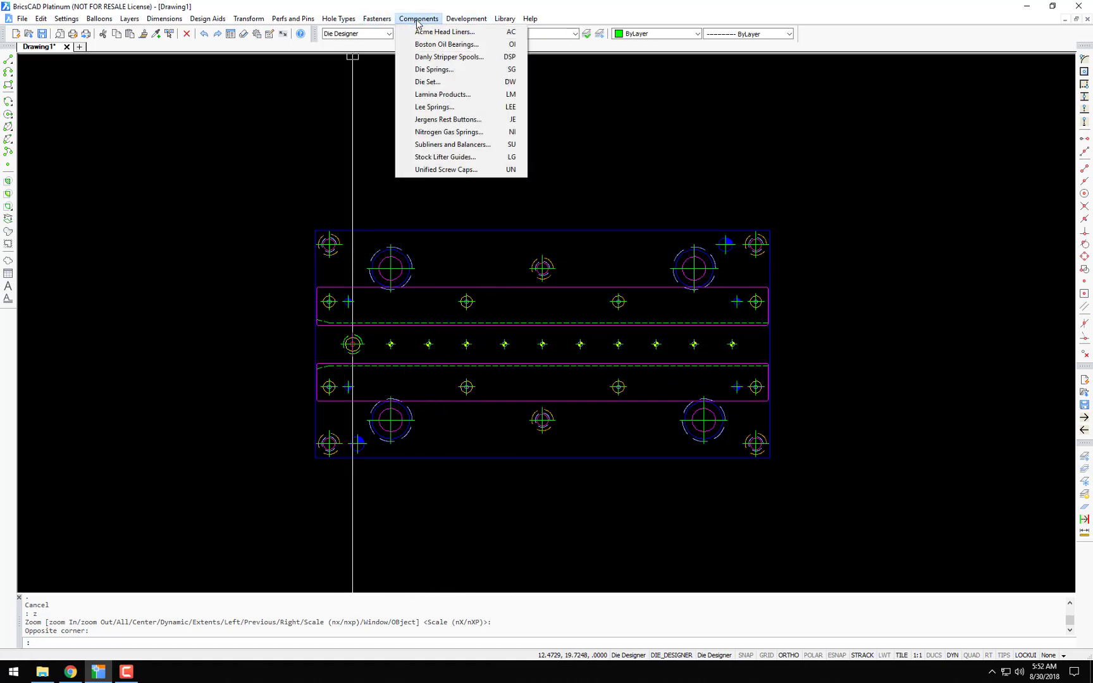
click(432, 83)
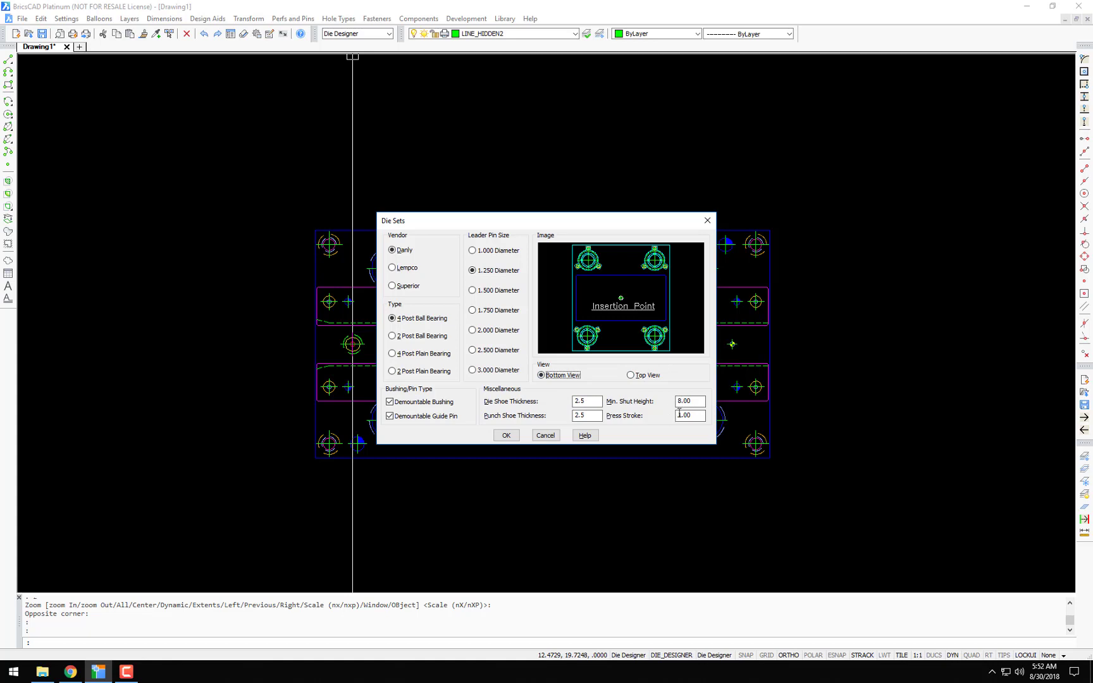
click(507, 436)
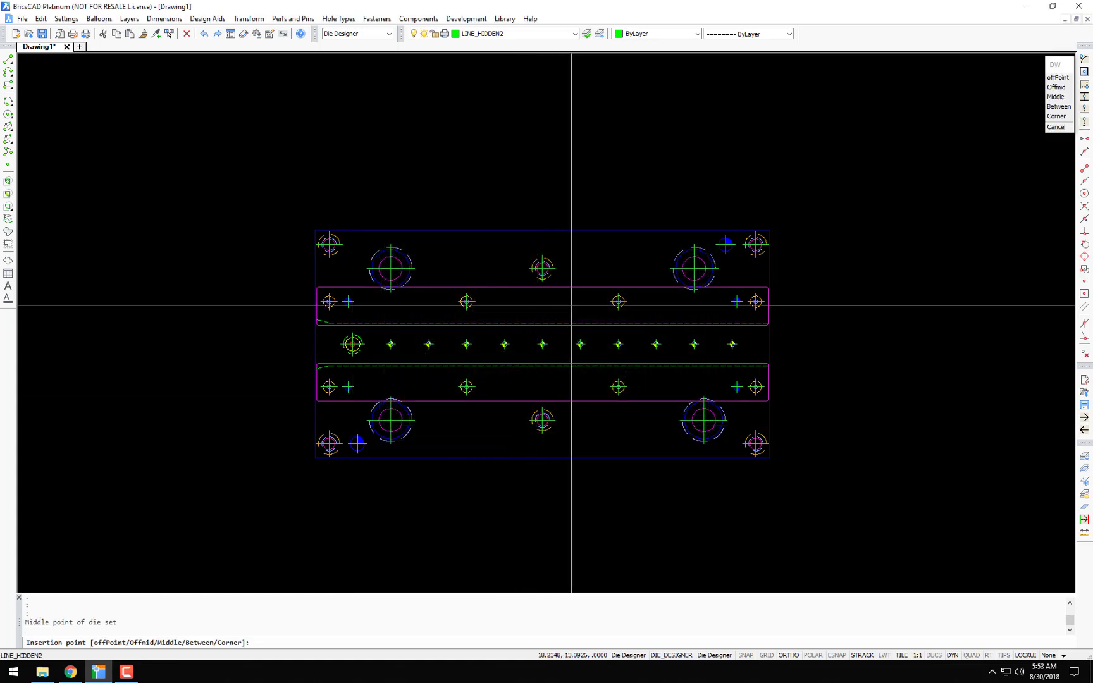
Step: Insert the die set at the middle of the die block, picking the block's length and width from its edges
shift+right_click(582, 180)
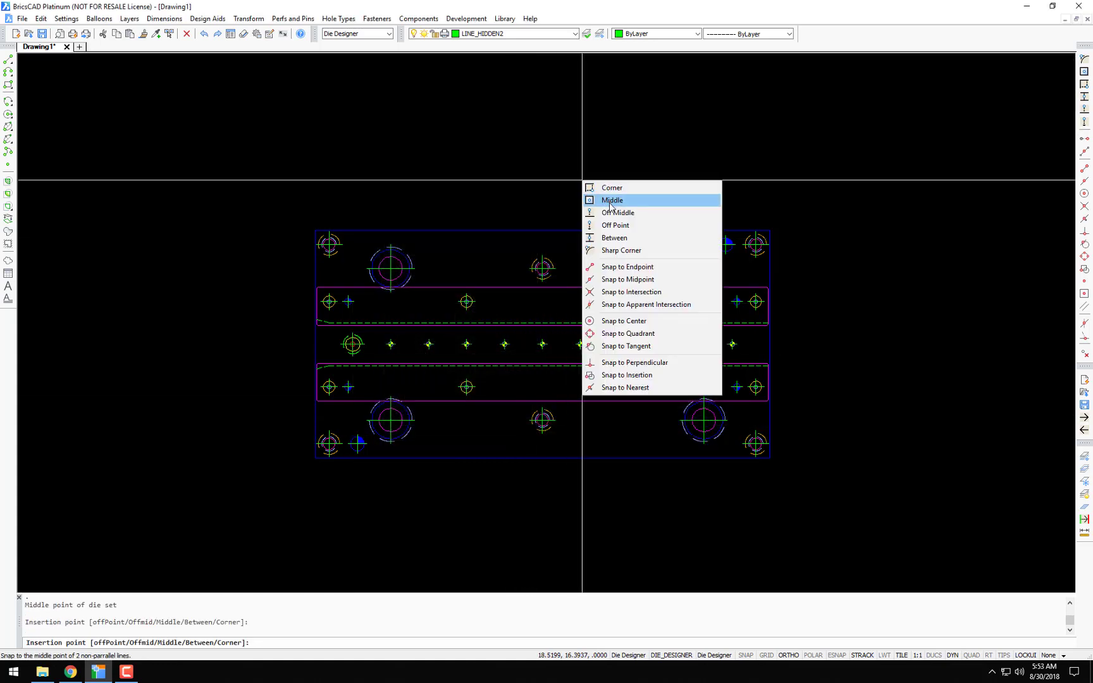
click(611, 201)
click(602, 229)
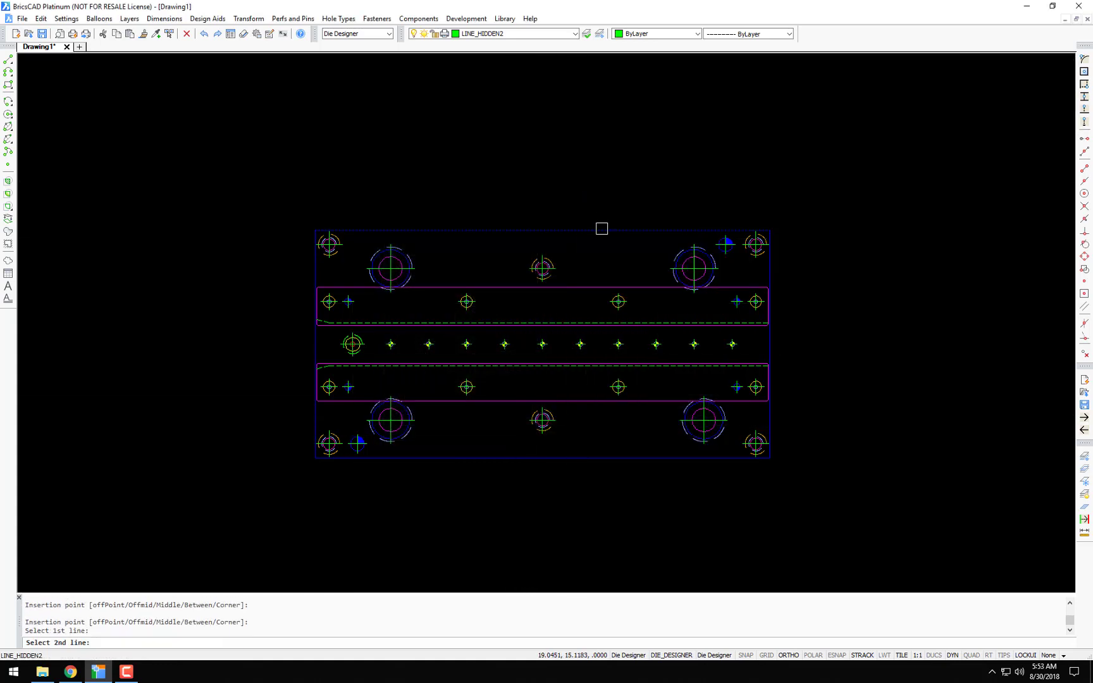
click(768, 266)
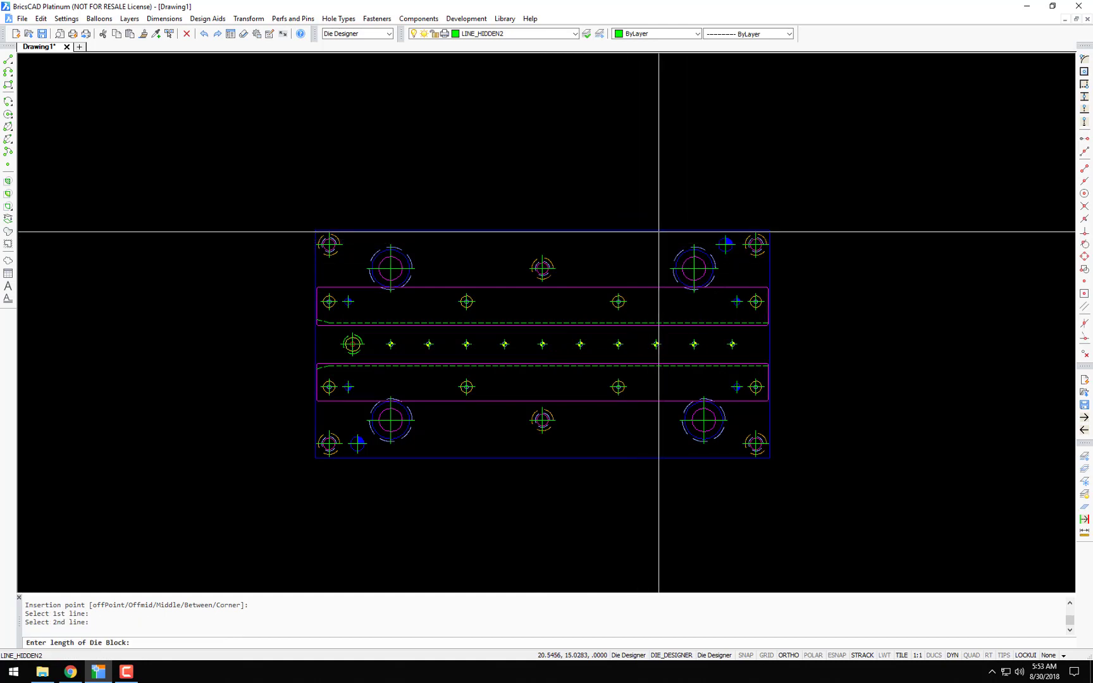
click(361, 231)
click(361, 231)
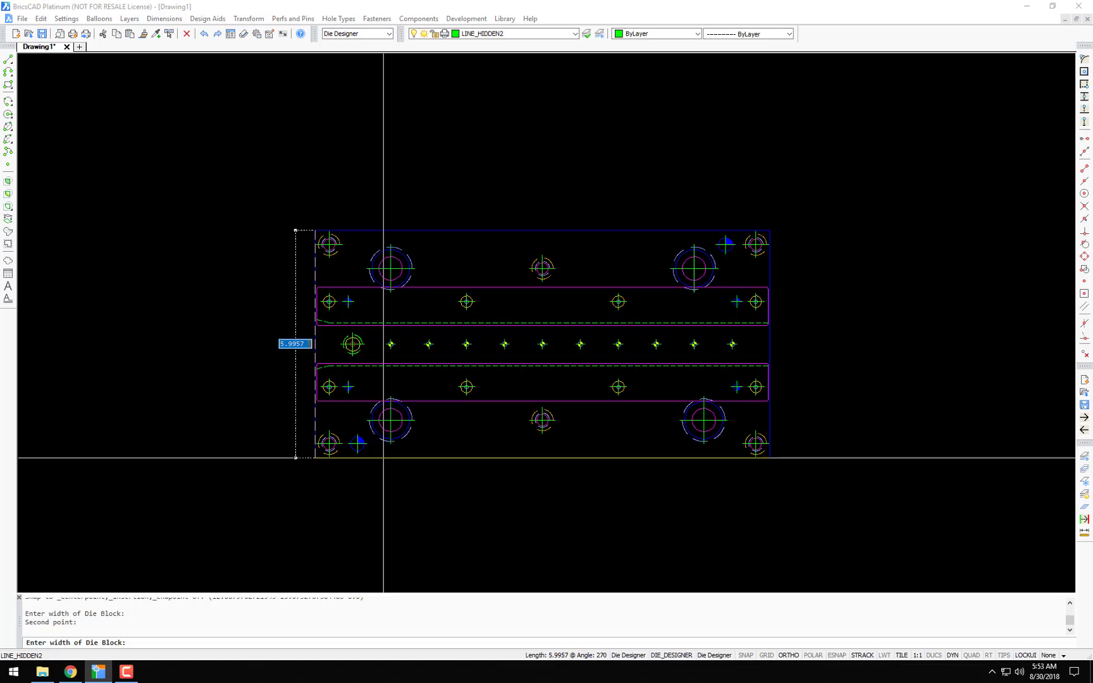
click(383, 457)
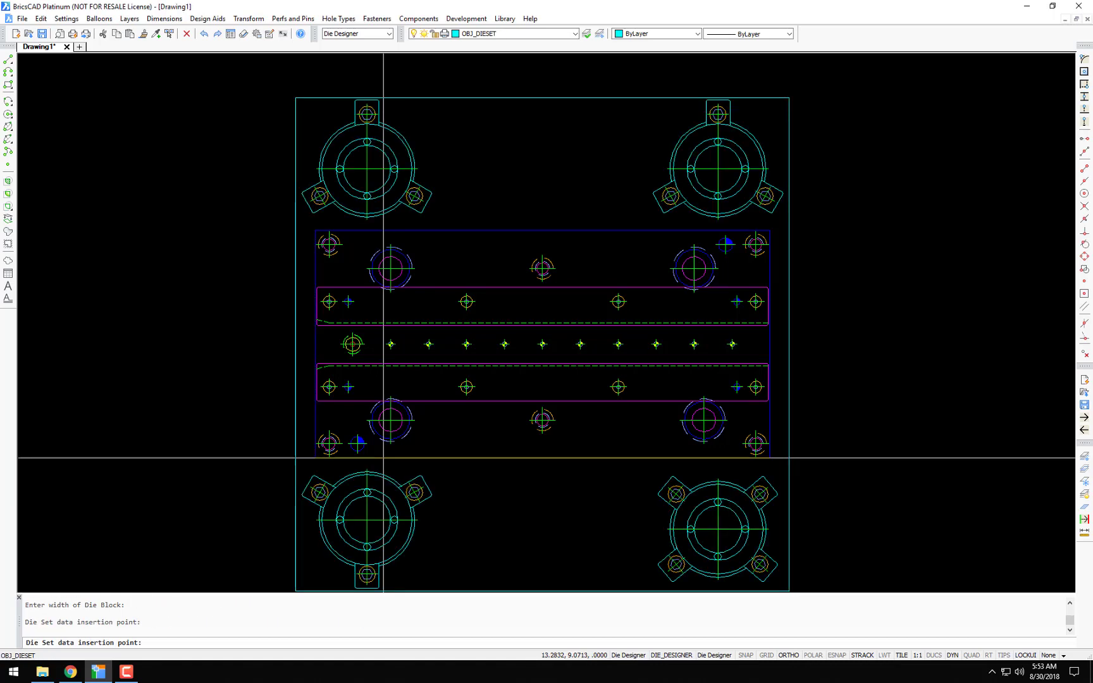
Step: Place the die set data note in the empty area to the right of the die set
scroll(591, 315, up, 3)
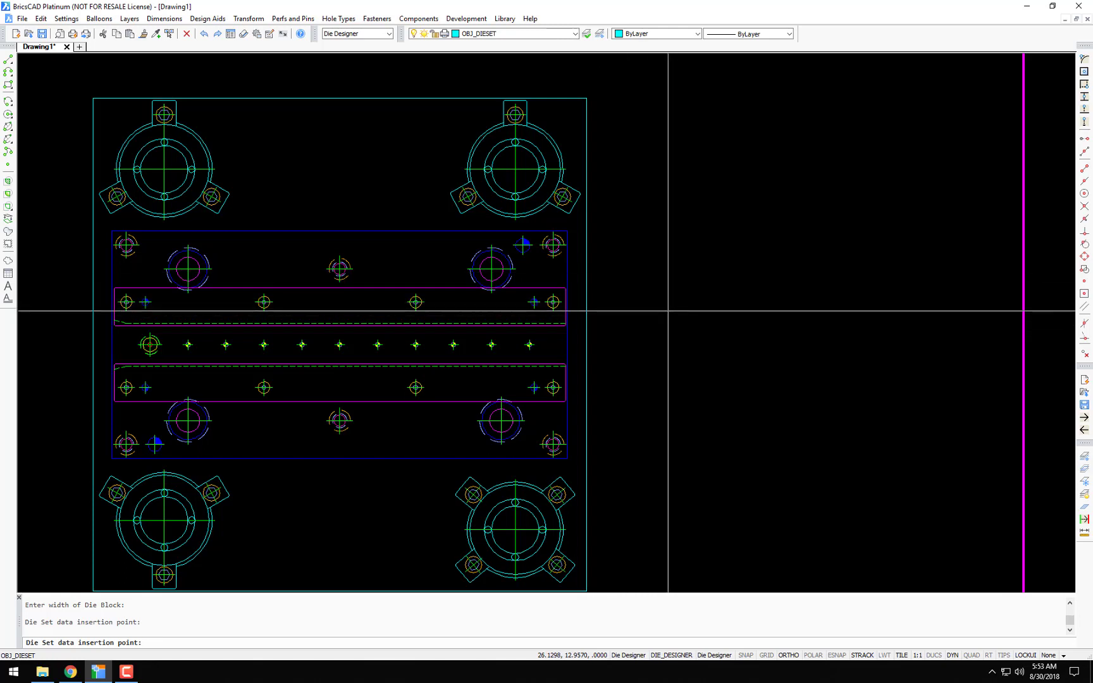
click(668, 310)
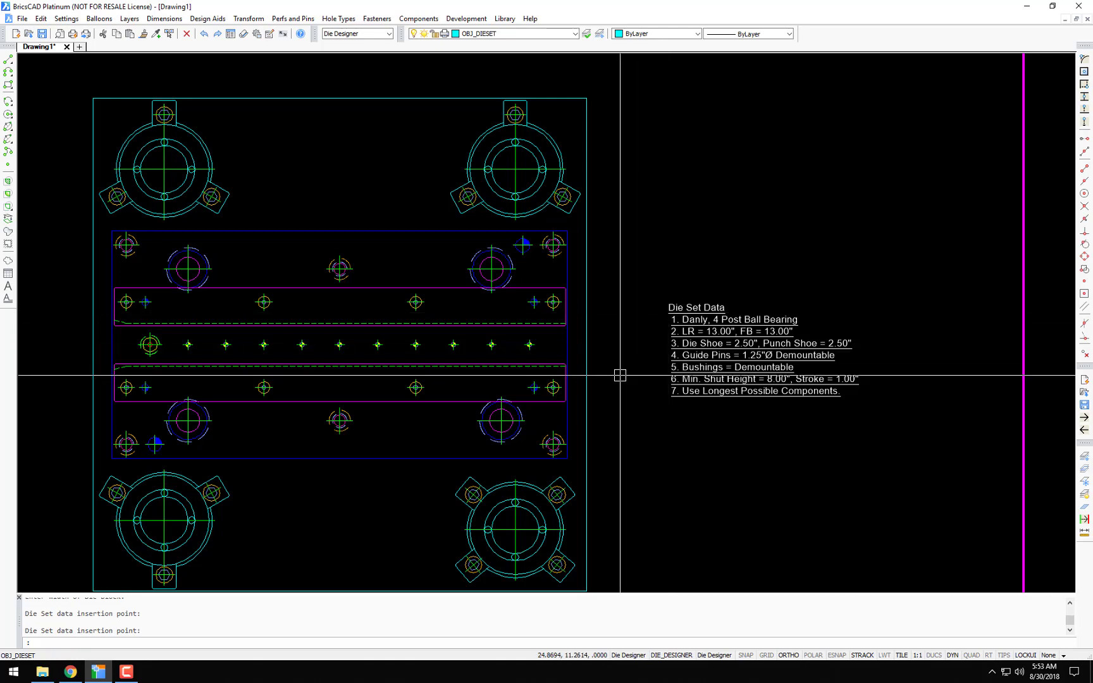
scroll(671, 384, down, 2)
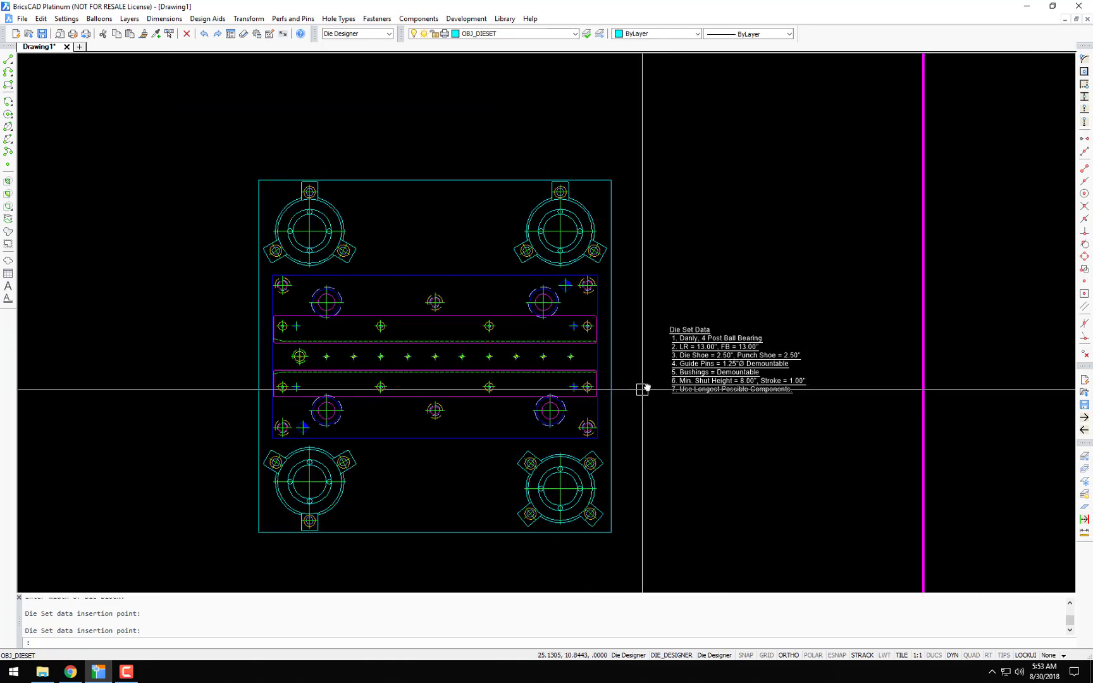
mouse_move(643, 390)
middle_down()
mouse_move(659, 330)
mouse_move(679, 366)
middle_up()
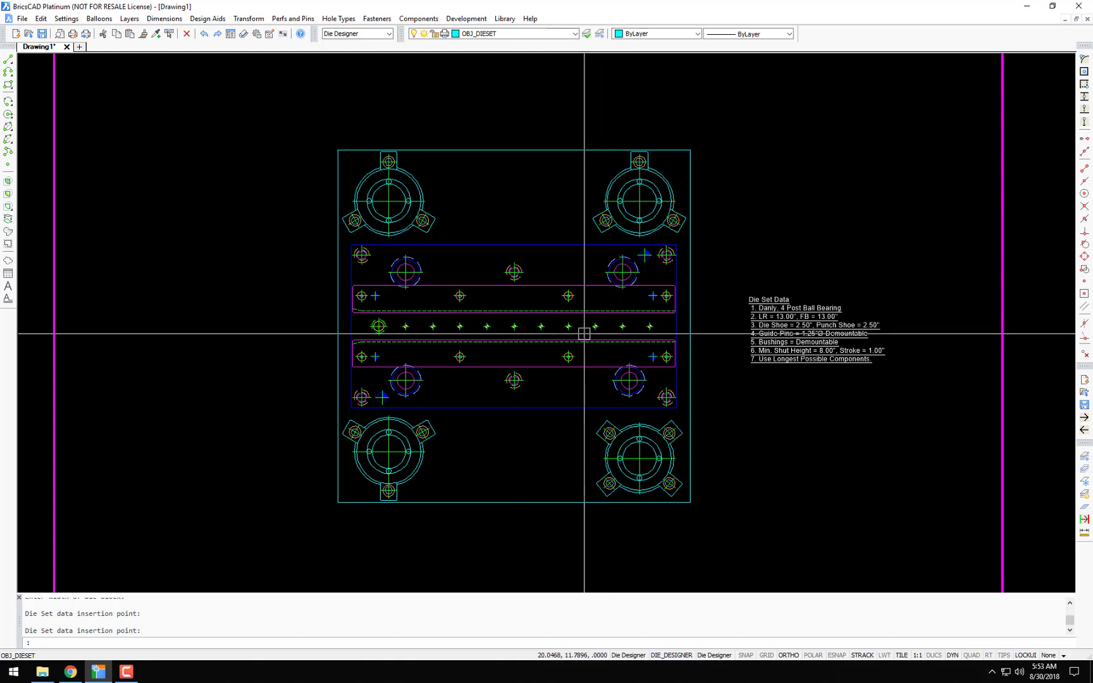
middle_drag(494, 243, 495, 266)
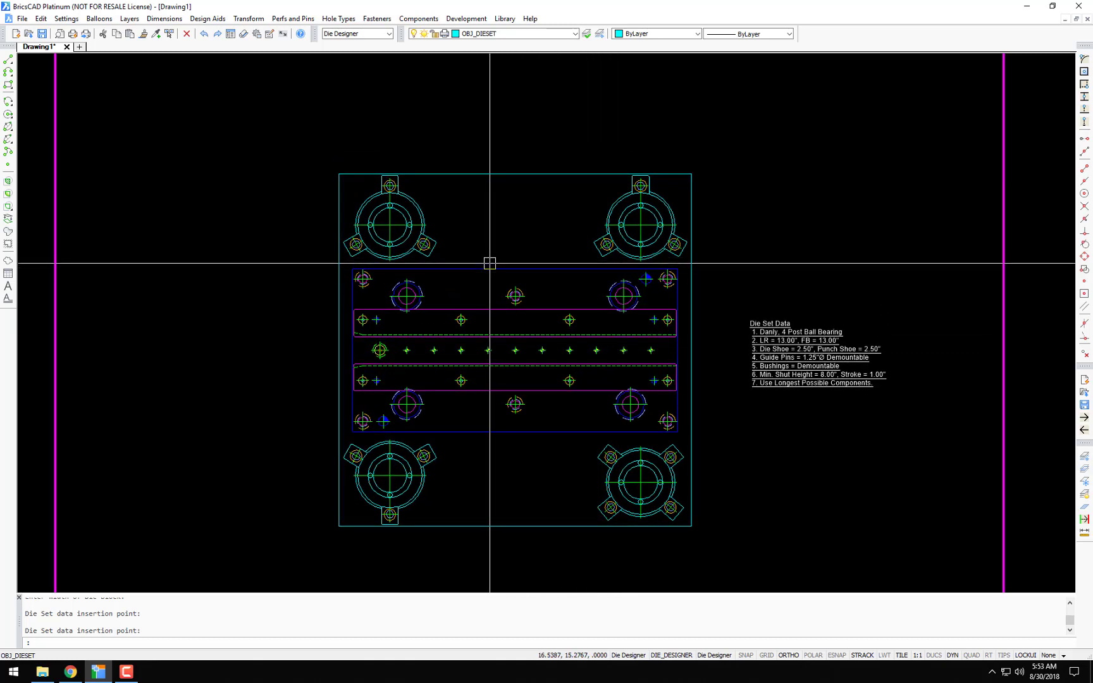
Step: Draw a horizontal line on the die block's layer from the die set's upper-right corner leftward past its left edge
double_click(485, 266)
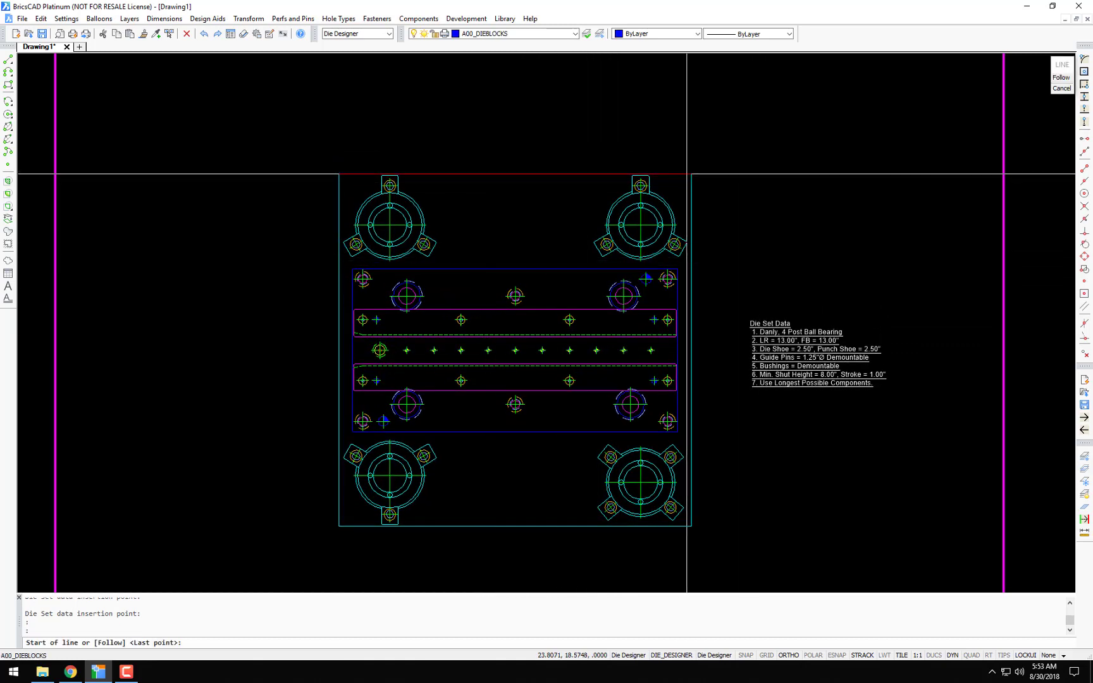
click(691, 173)
click(233, 189)
key(Return)
Step: Offset the new blue line 0.5 upward from the die set's top edge, erasing the original line
text(11)
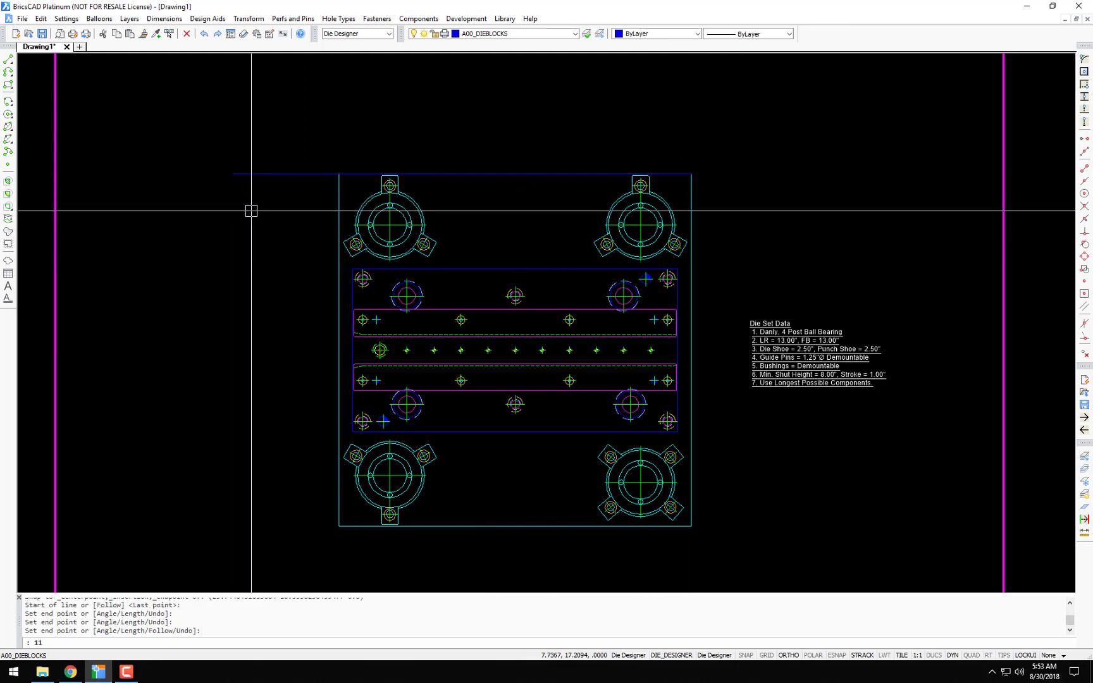
key(Return)
key(Return)
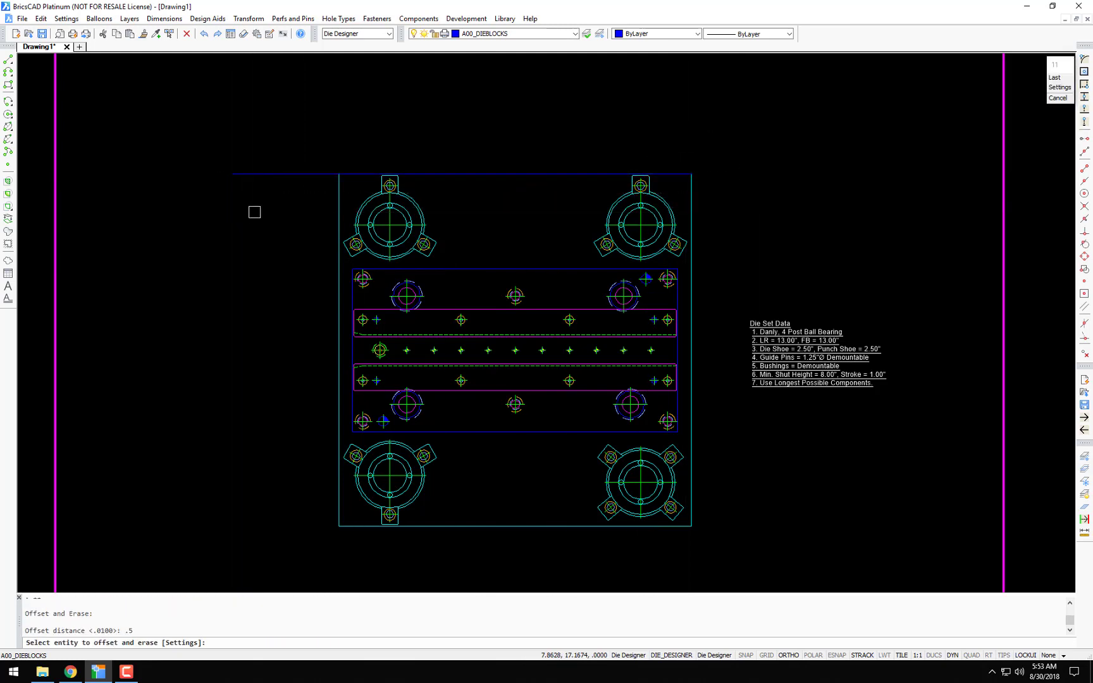
click(271, 172)
click(303, 160)
key(Return)
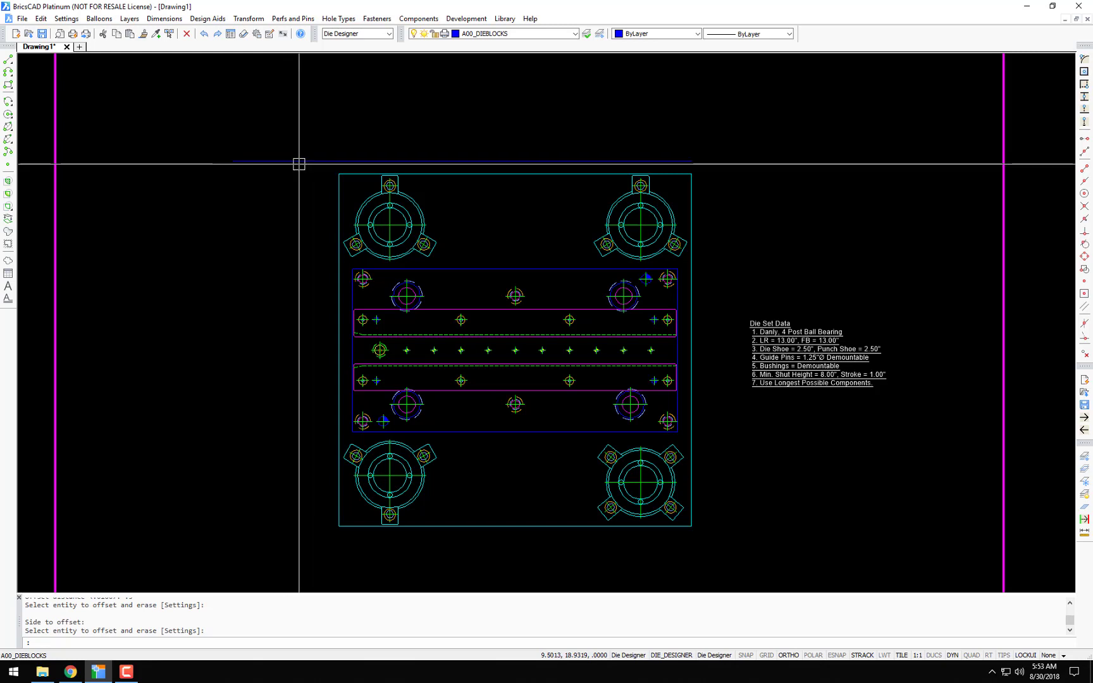
Step: Mirror the offset line about the die set's horizontal centreline to below its bottom edge, keeping the original
key(Return)
key(Escape)
text(22)
key(Return)
click(289, 160)
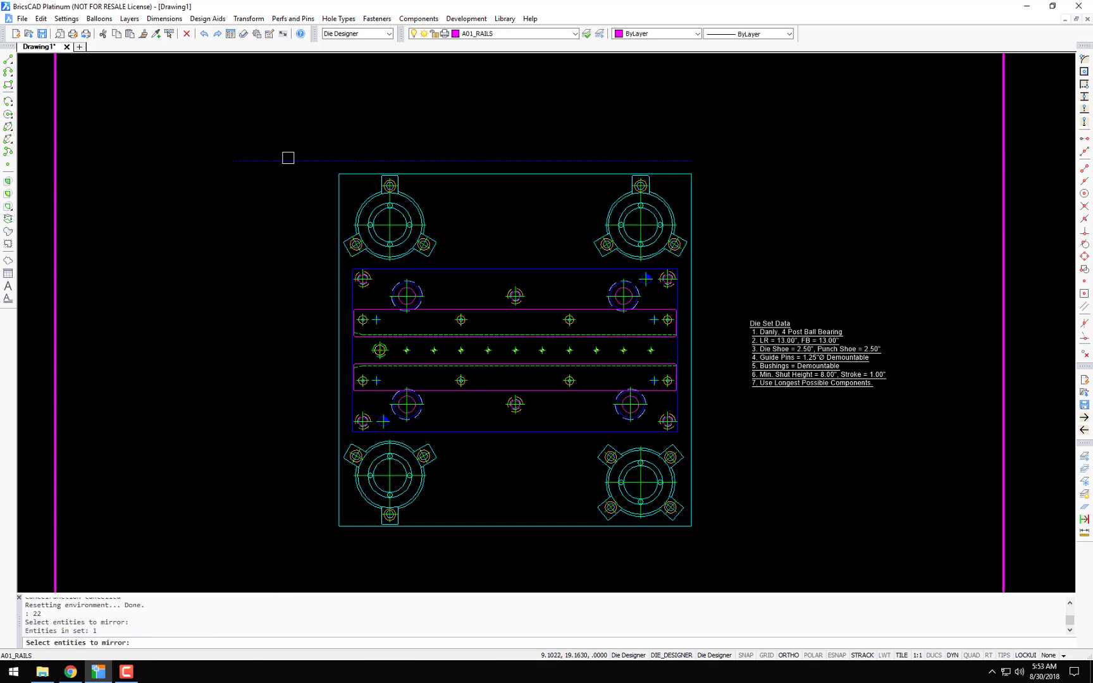
key(Return)
click(339, 224)
click(607, 246)
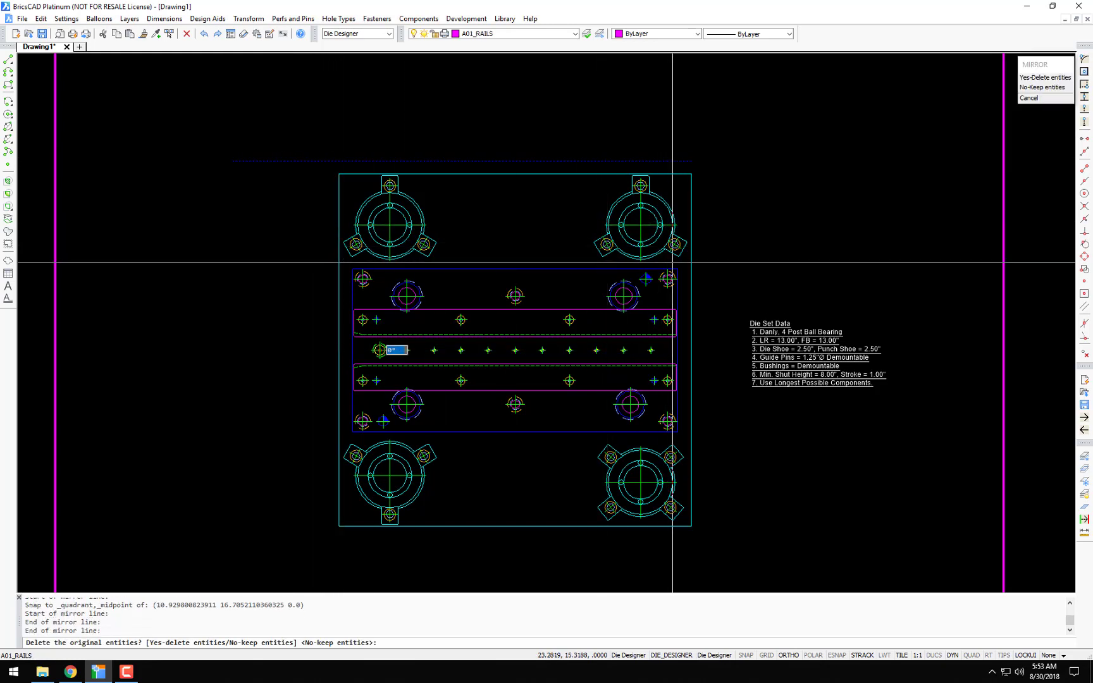
key(Return)
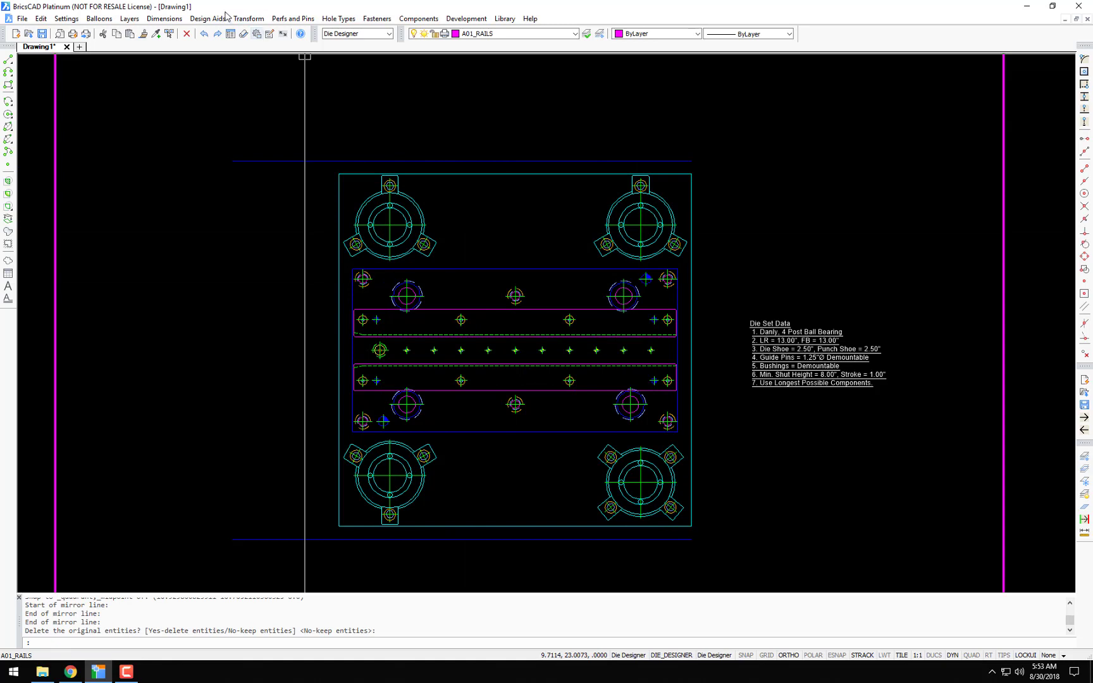
Step: Add split leader balloon 1 on the upper guide line, with its curved leader pointing to the die set's left edge
click(99, 18)
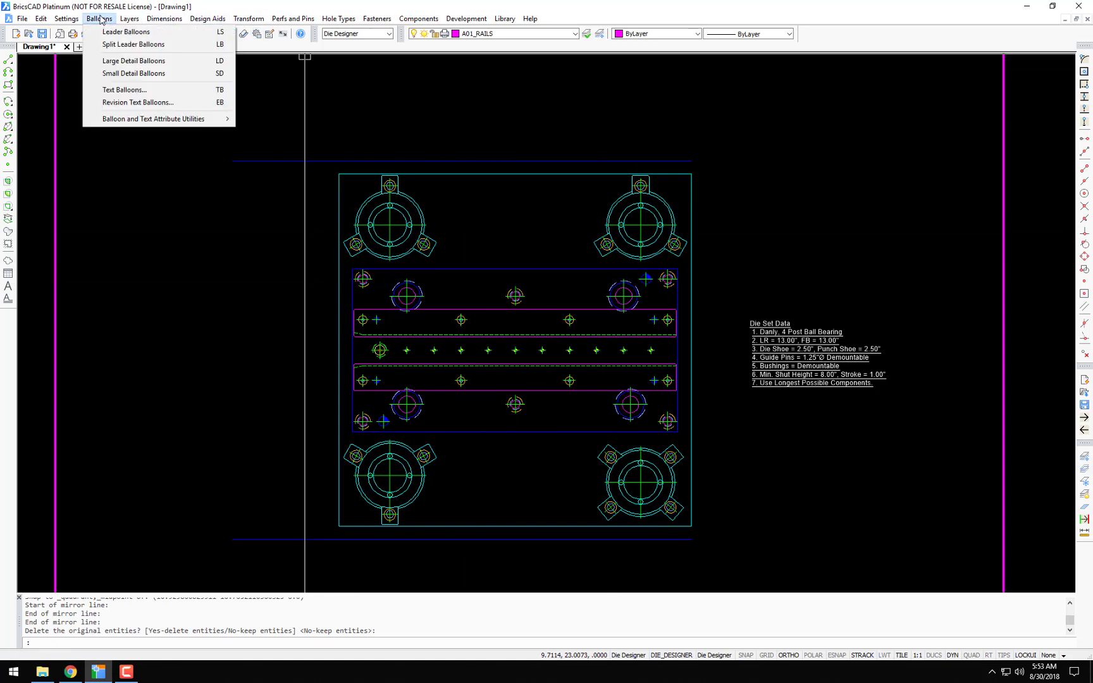
click(117, 44)
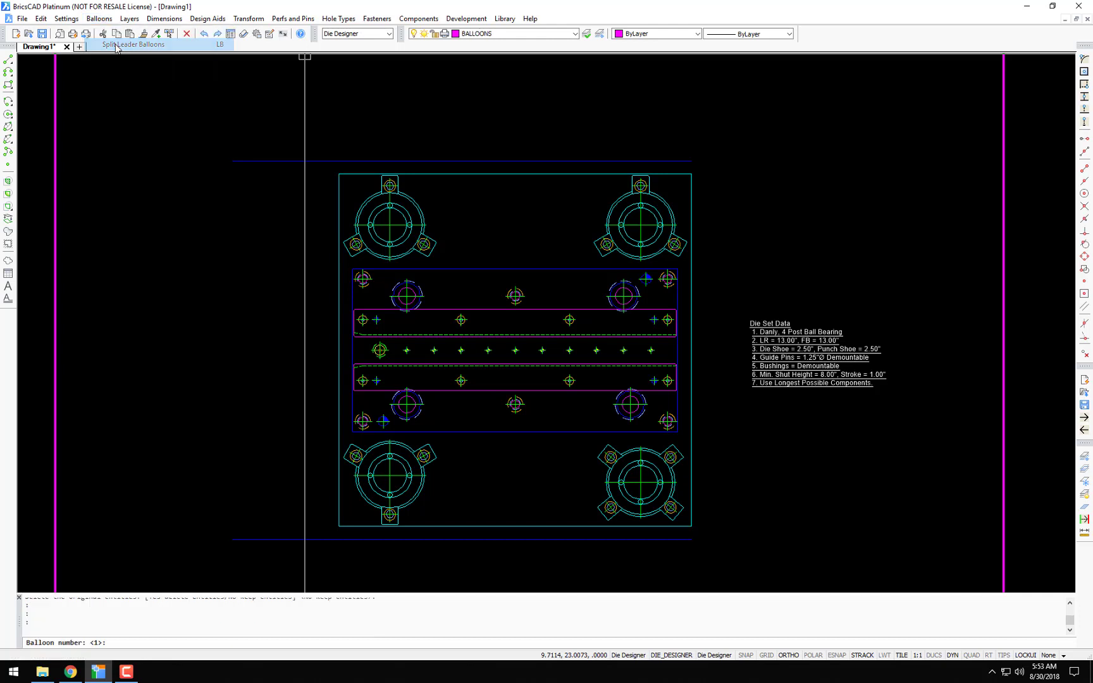
key(Return)
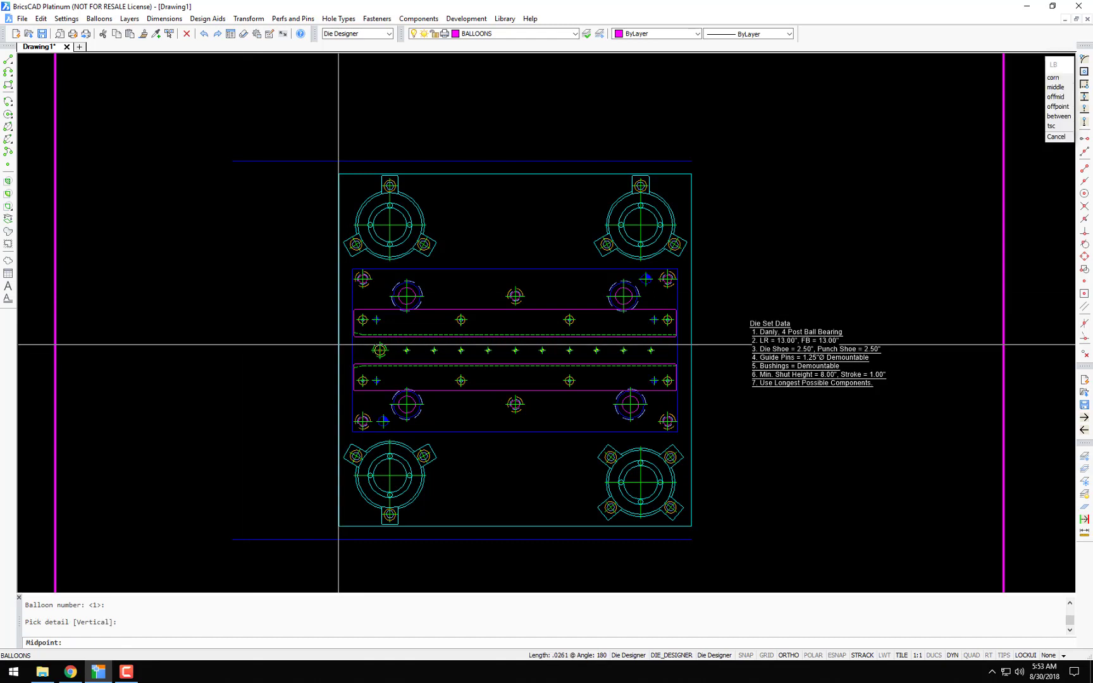
click(340, 345)
key(F8)
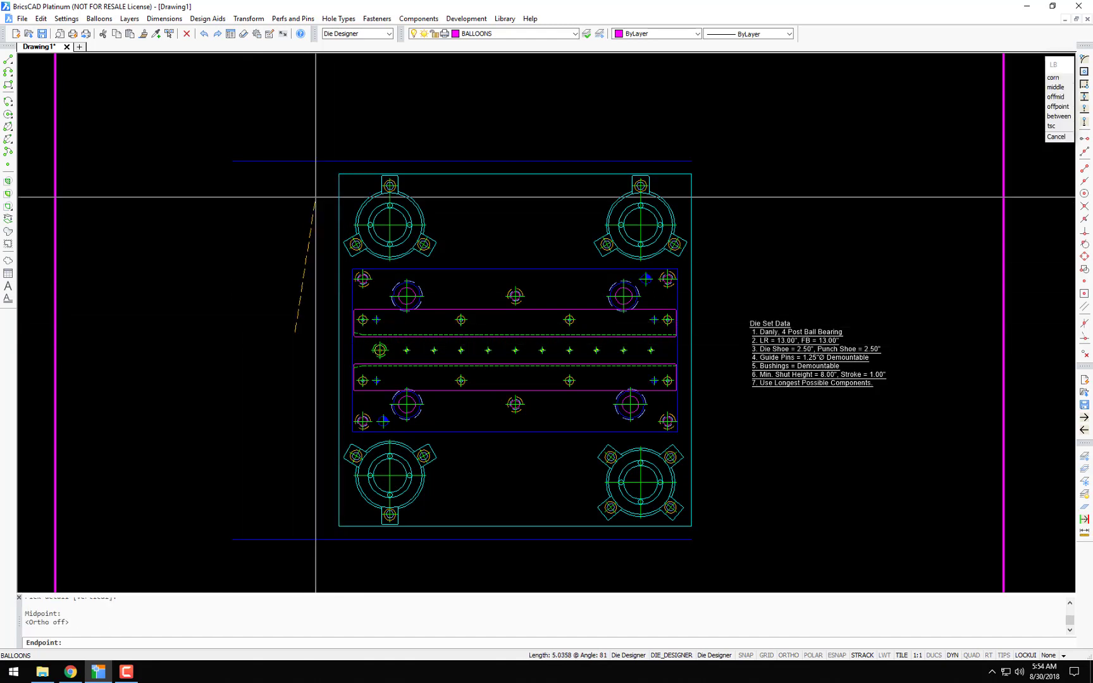
click(299, 287)
click(295, 160)
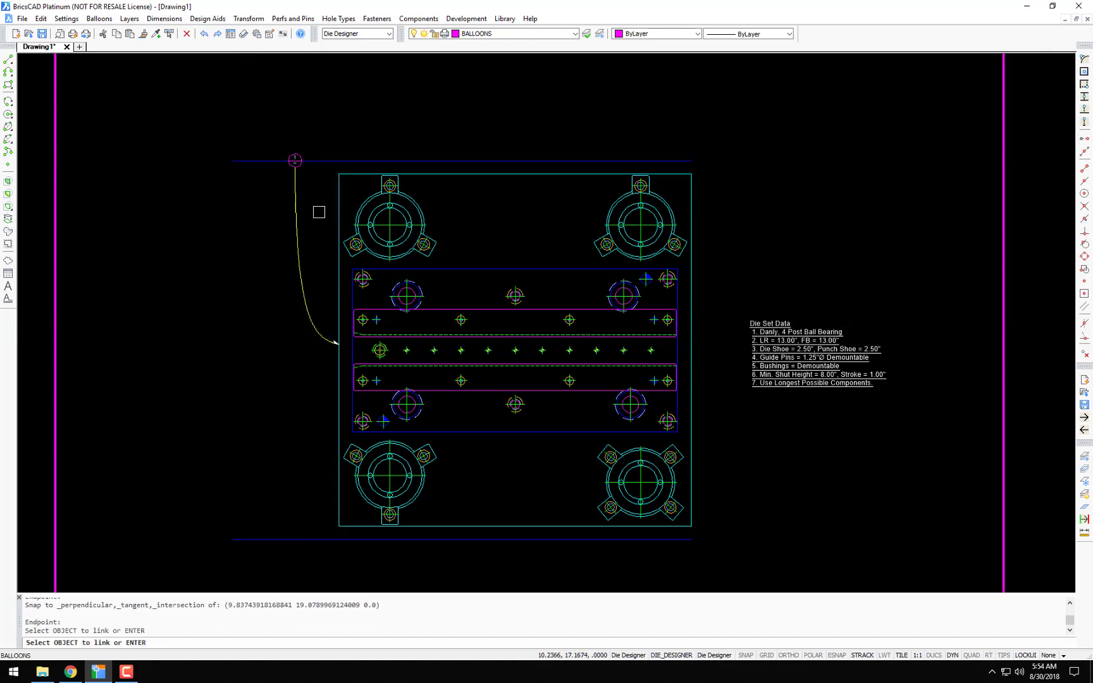
key(Return)
Step: Add split leader balloon 2 on the upper guide line, with its leader pointing to the die block's left edge
key(Return)
key(Return)
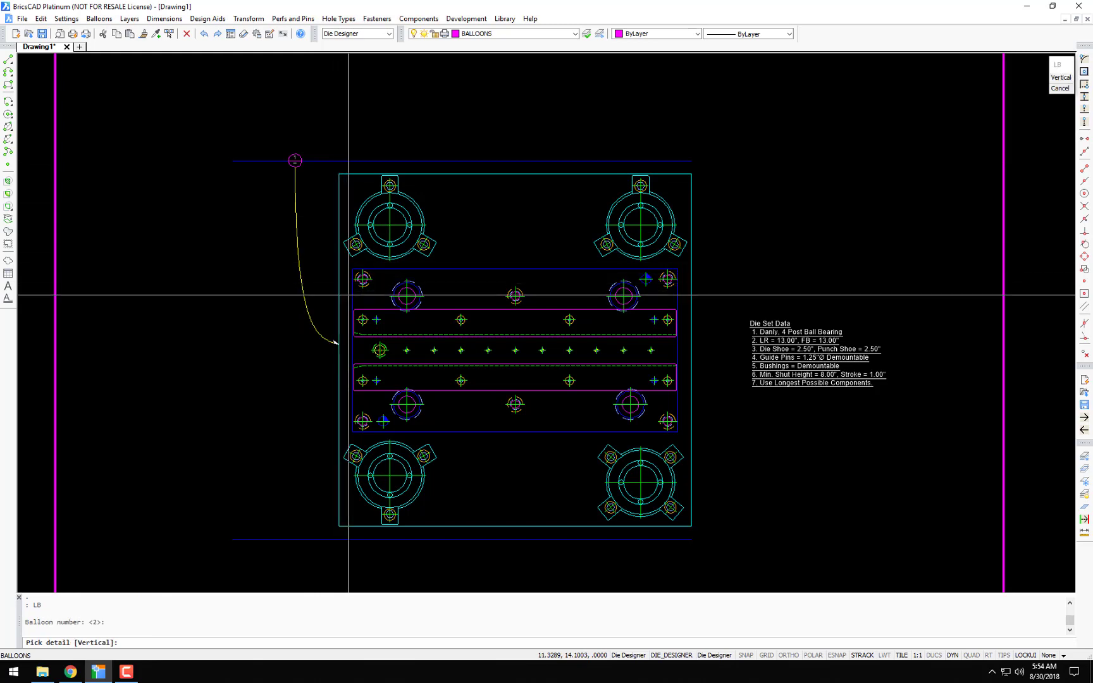
click(352, 293)
click(319, 285)
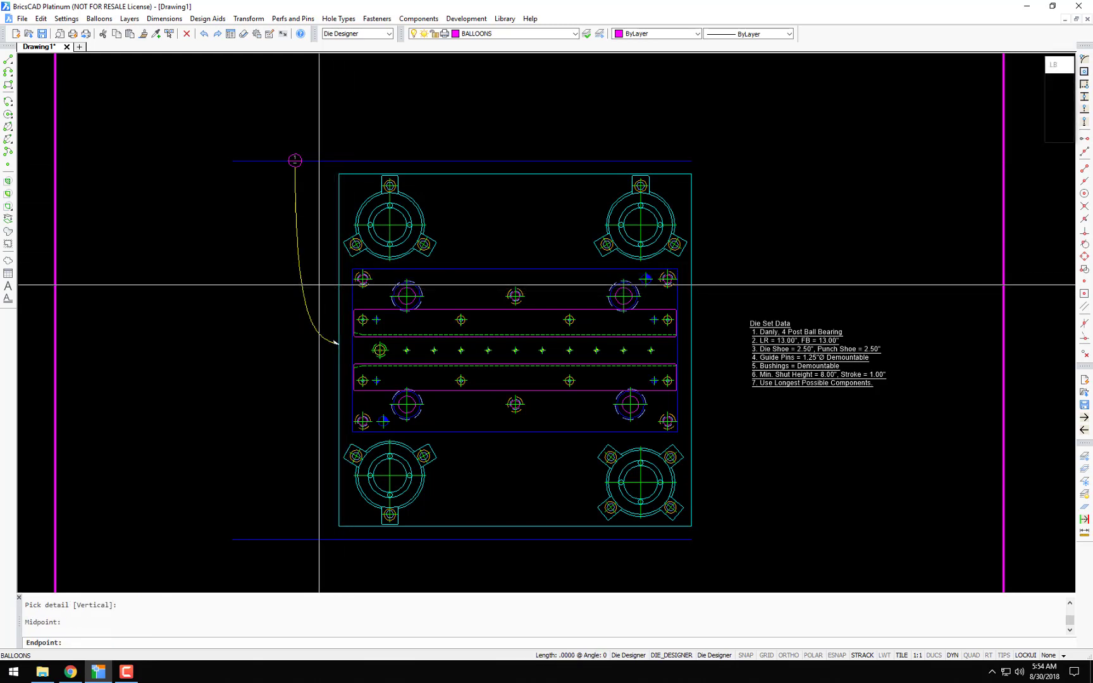
click(320, 161)
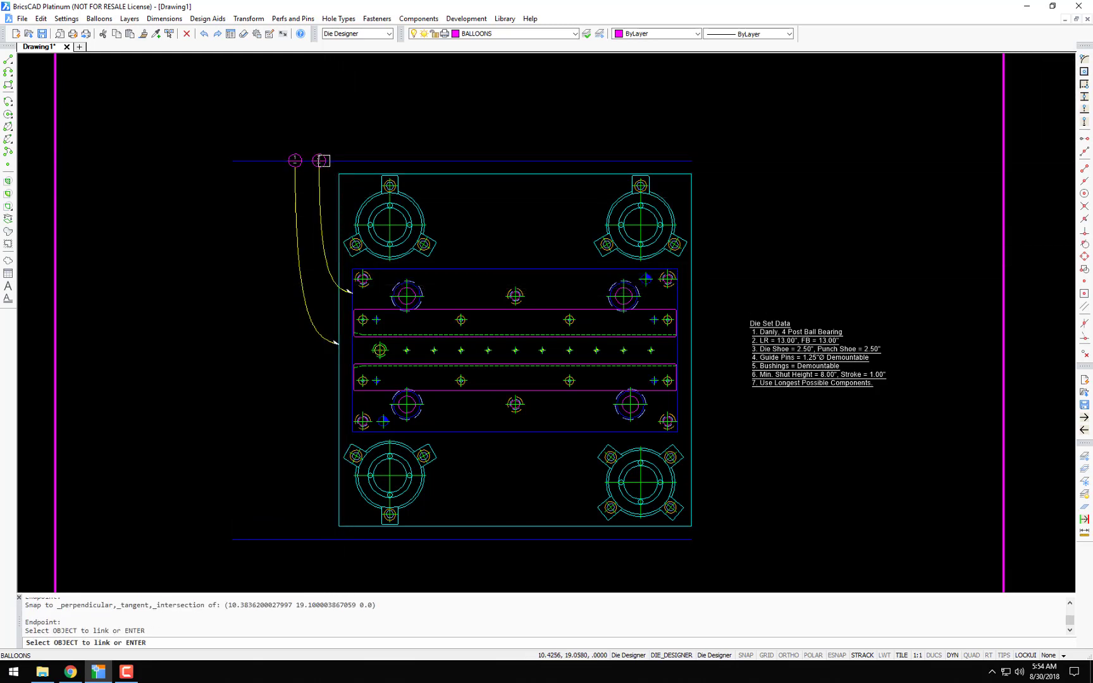
key(Return)
Step: Stack split balloon 3 directly above balloon 2 using the Vertical option and balloon 2's top quadrant
key(Return)
key(Return)
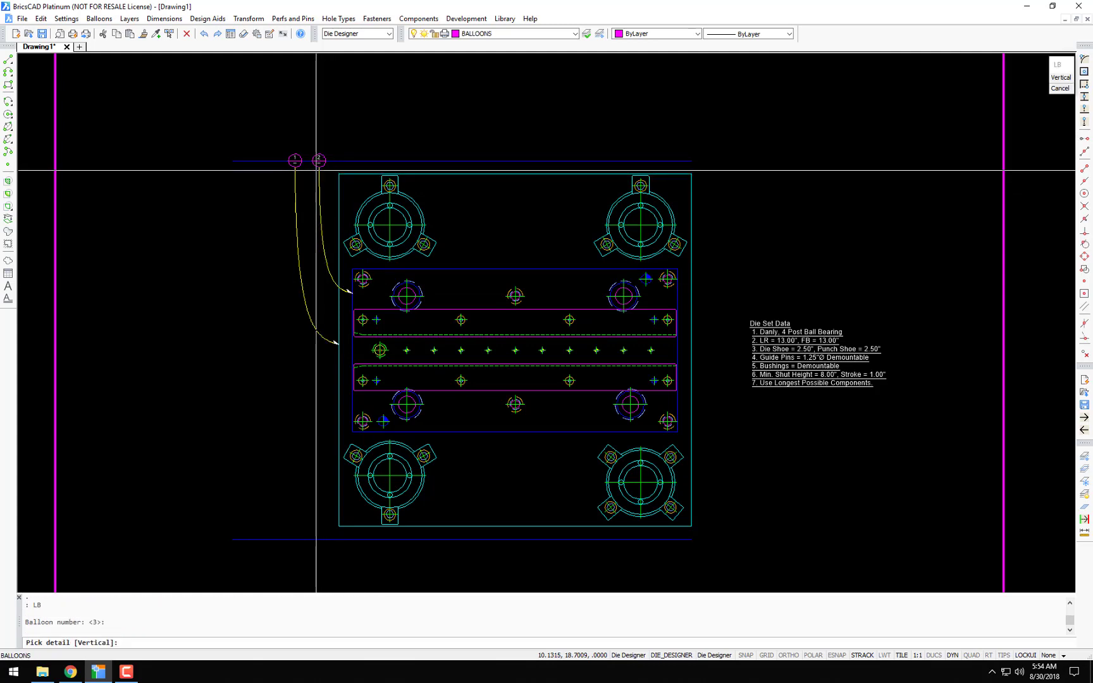
text(v)
key(Return)
scroll(316, 149, up, 7)
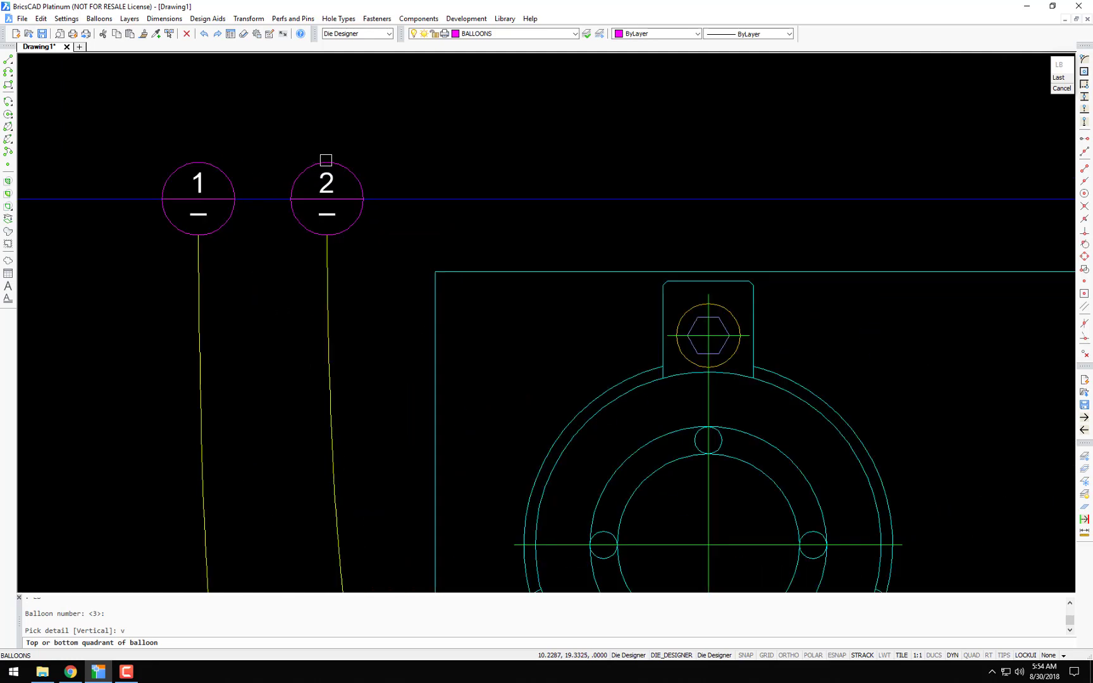
click(326, 162)
scroll(325, 161, down, 7)
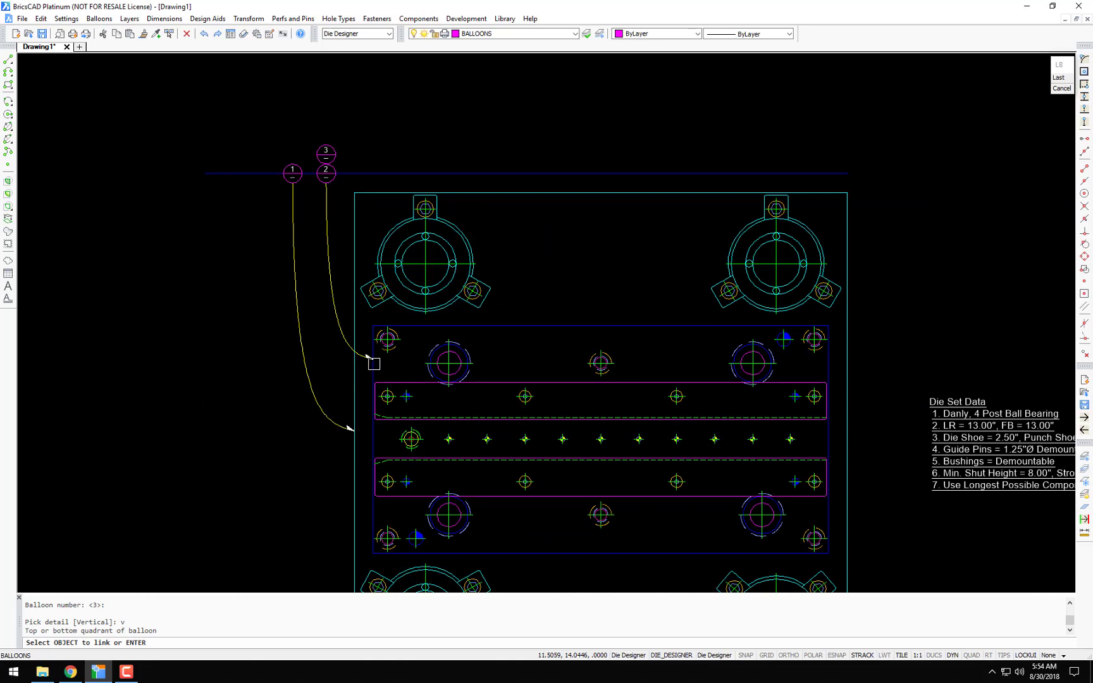
key(Return)
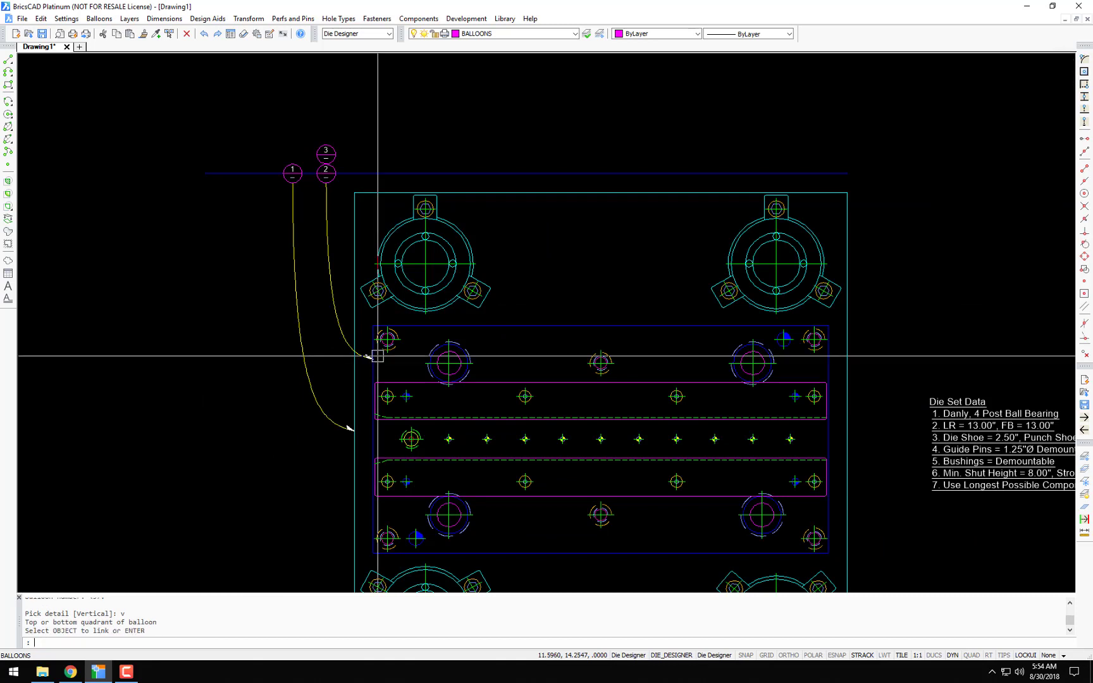
Step: Add split leader balloon 4 on the upper guide line, with its leader pointing to the upper rail's top edge
key(Return)
key(Return)
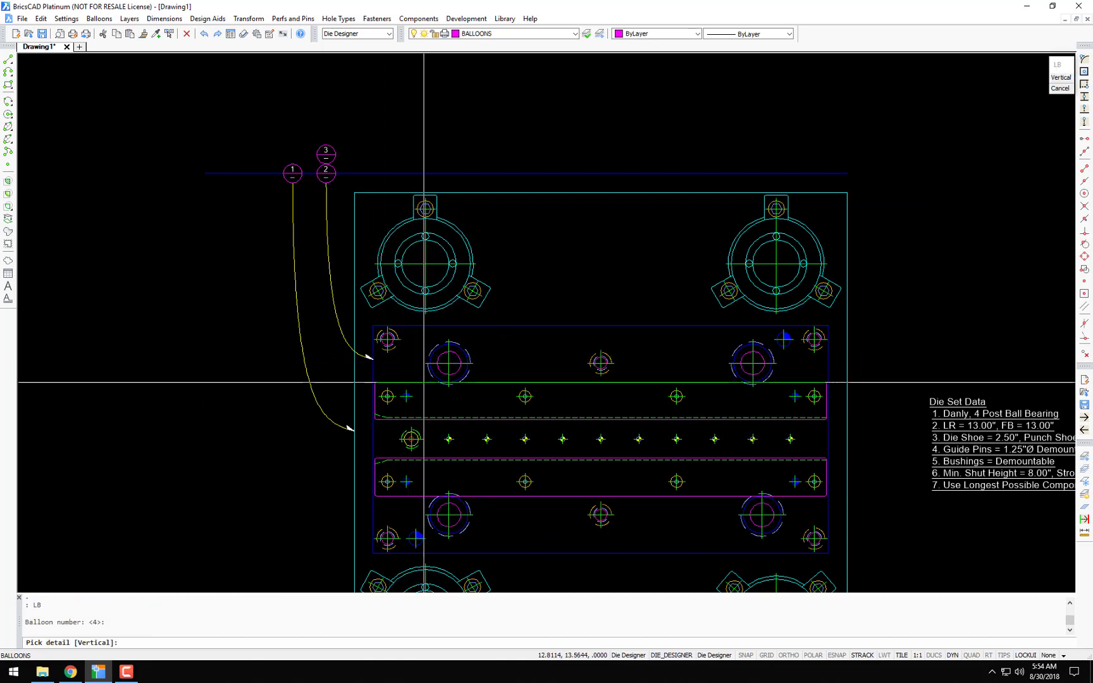
click(424, 383)
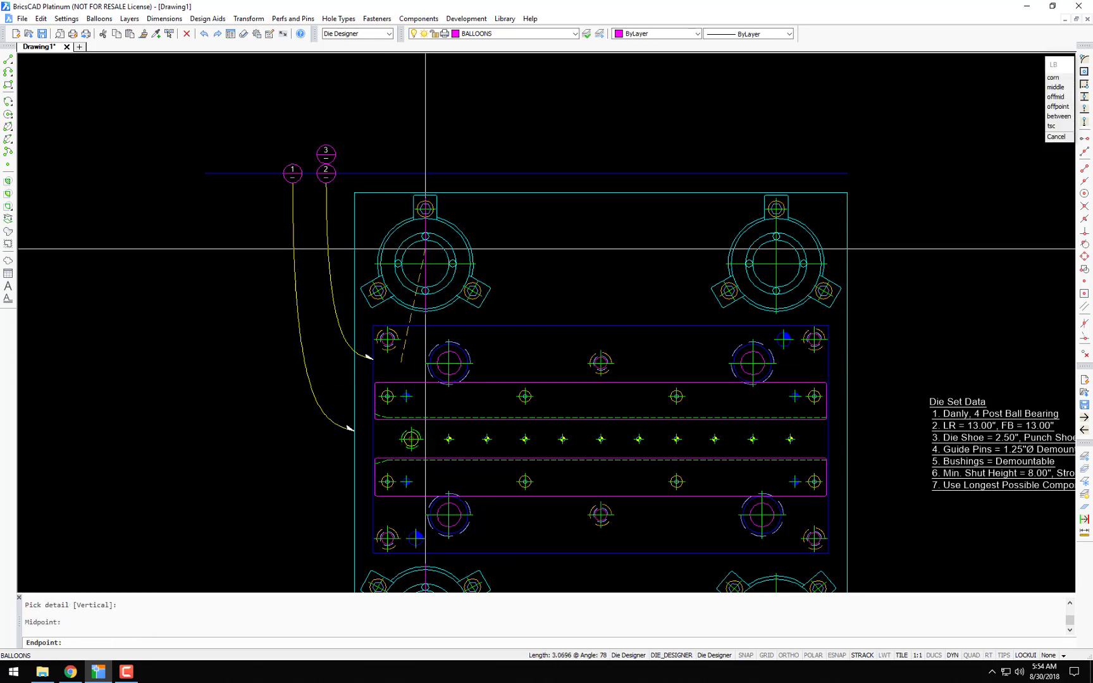
click(401, 172)
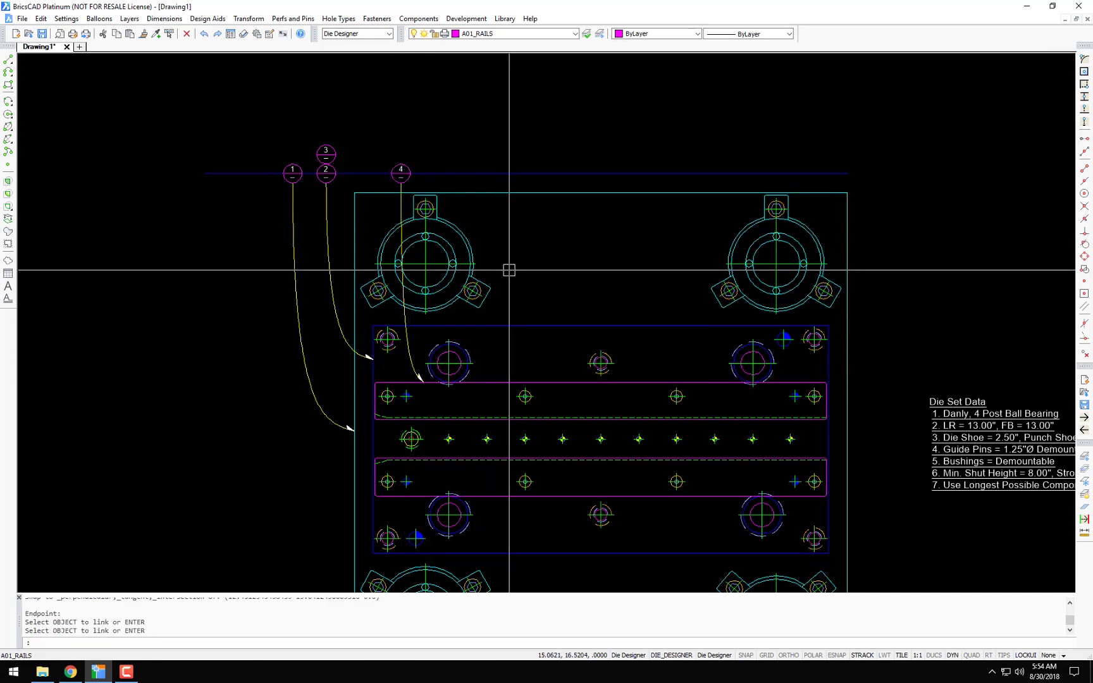
Step: Add split leader balloon 5 on the lower guide line, with its leader pointing to the centre of the middle row's leftmost hole
scroll(497, 247, down, 5)
scroll(443, 272, up, 3)
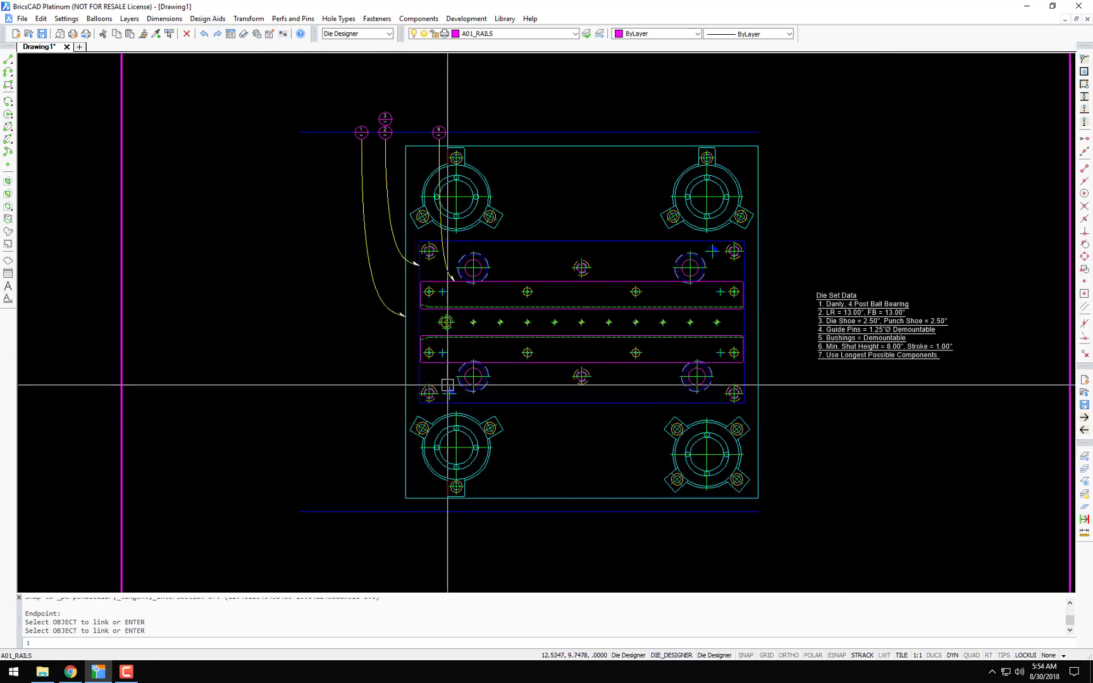
text(LB)
key(Return)
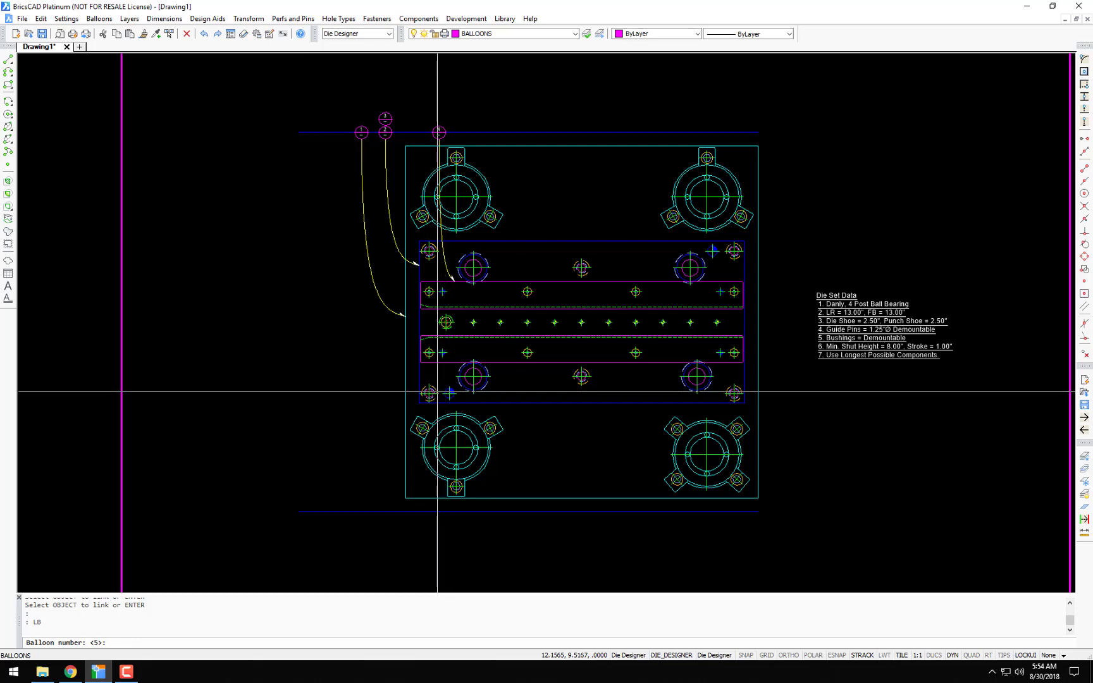
key(Return)
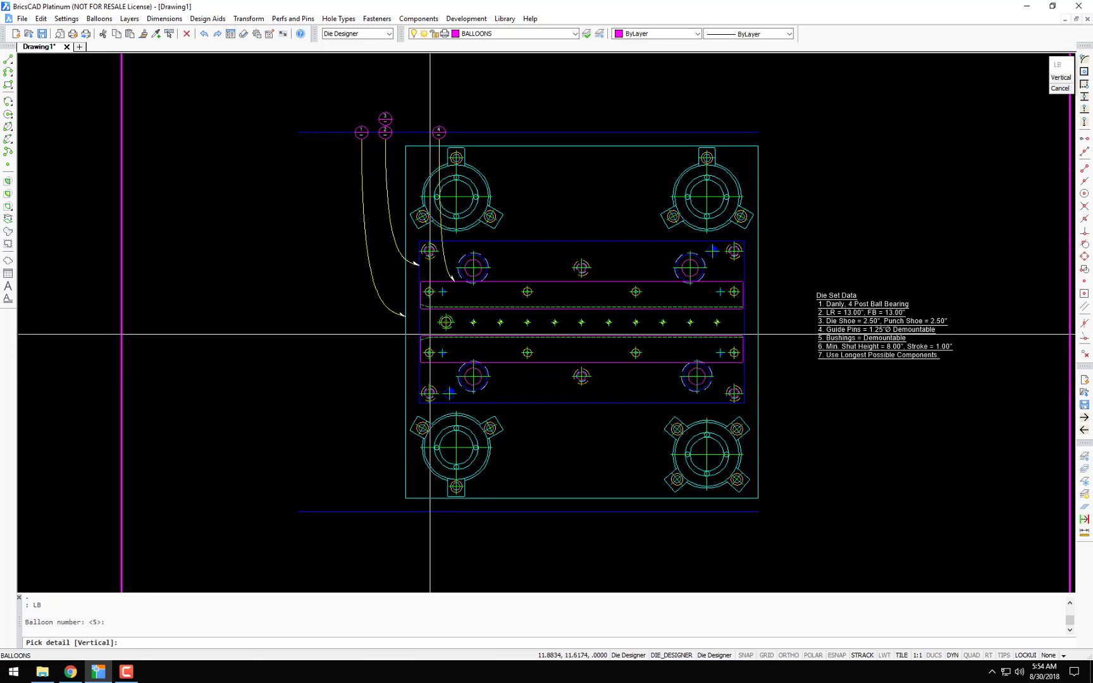
scroll(430, 341, up, 8)
click(487, 315)
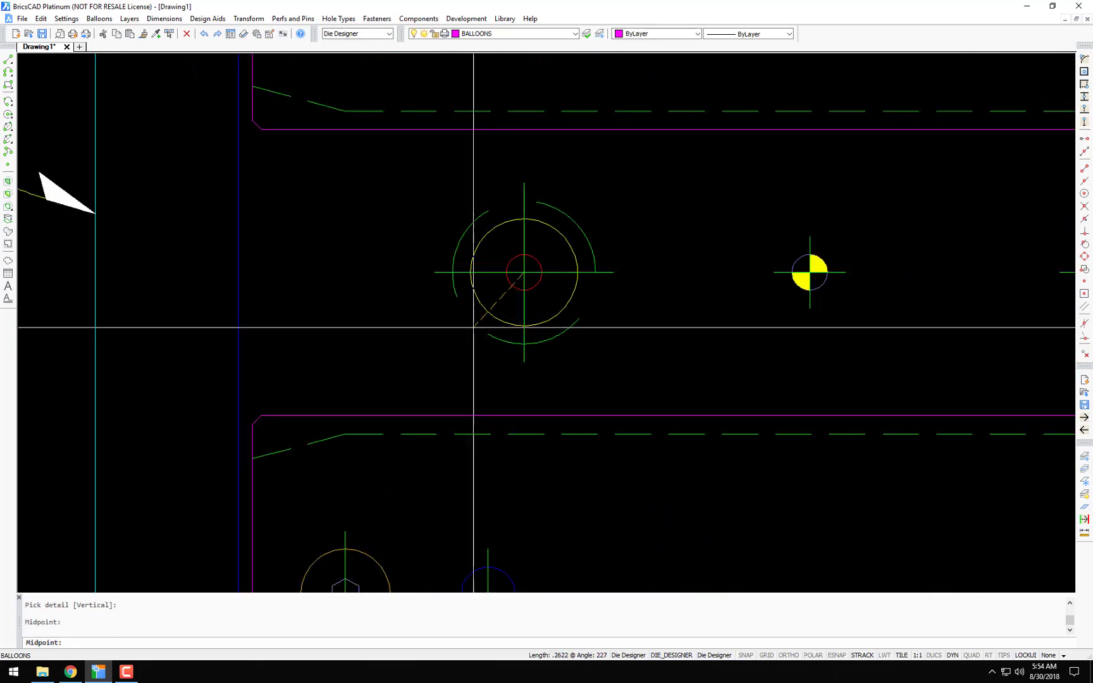
scroll(471, 325, down, 6)
click(426, 240)
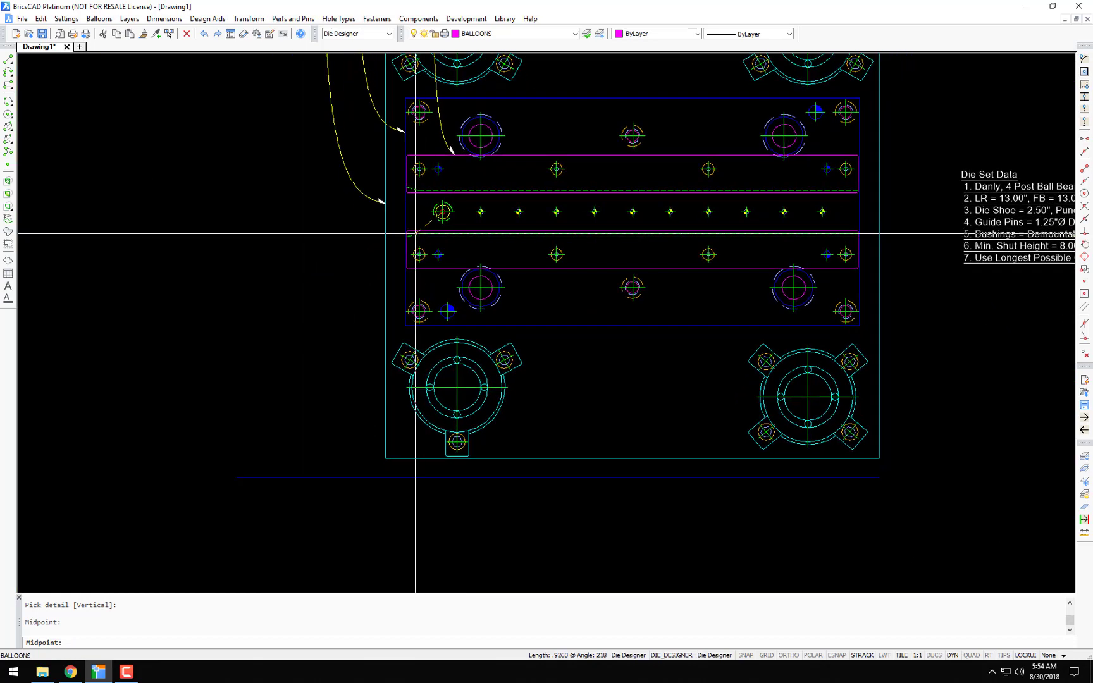
click(415, 478)
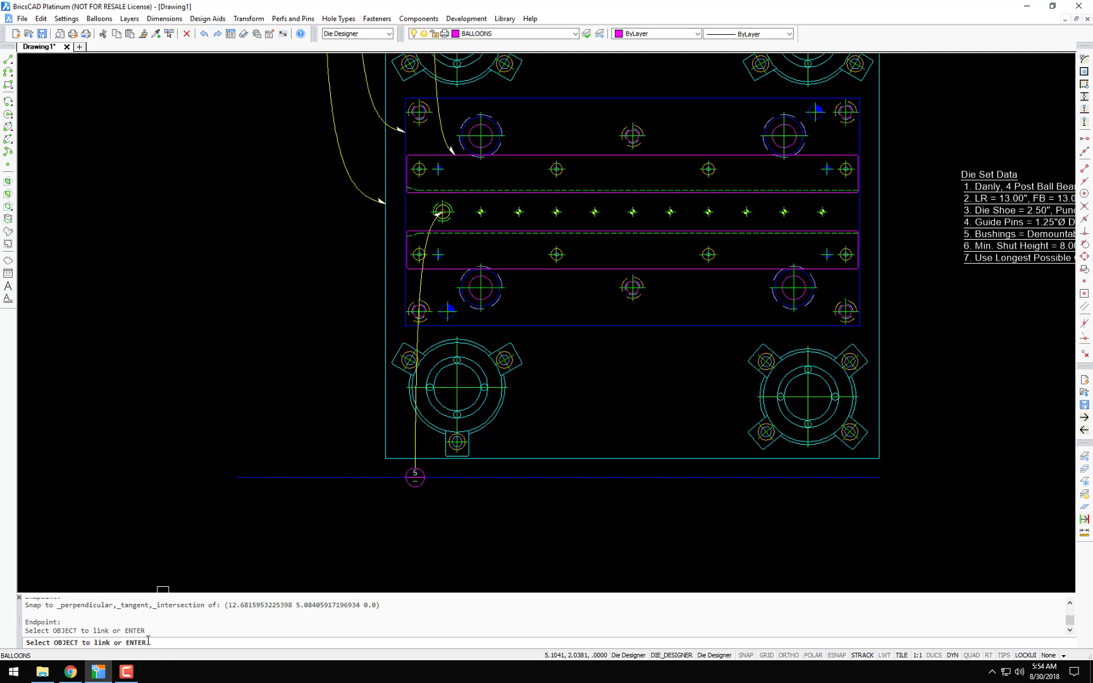
scroll(428, 208, up, 5)
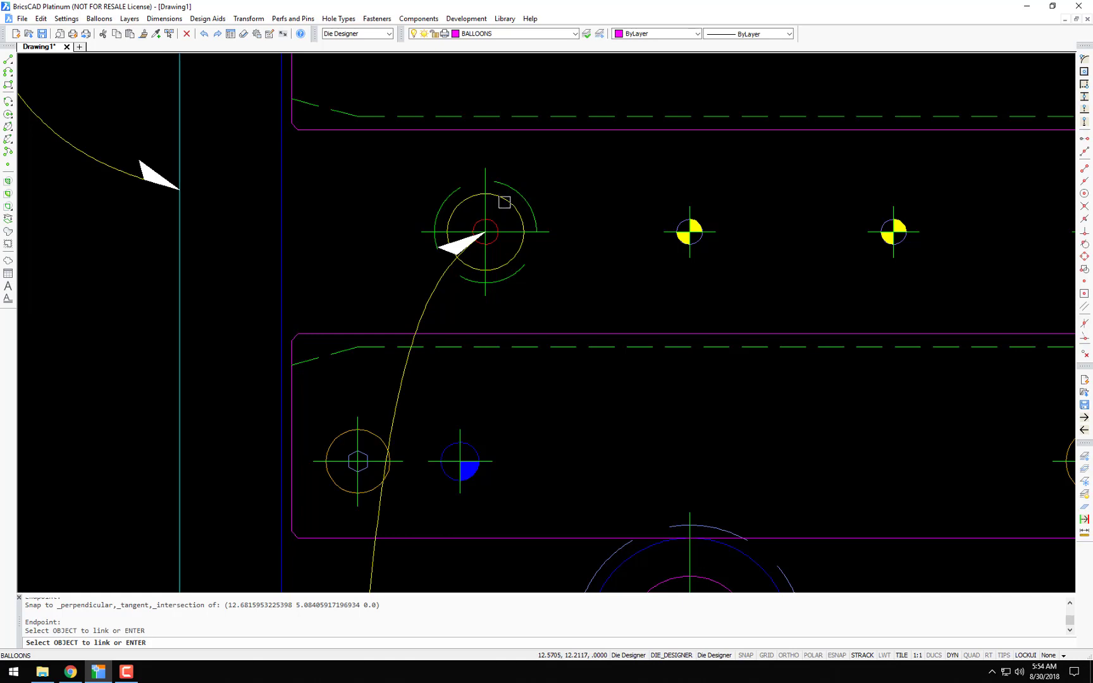
key(Return)
Step: Add split leader balloon 6 on the lower guide line, with its leader pointing to the large hole near the die block's lower-left corner
scroll(504, 203, down, 6)
scroll(342, 234, up, 3)
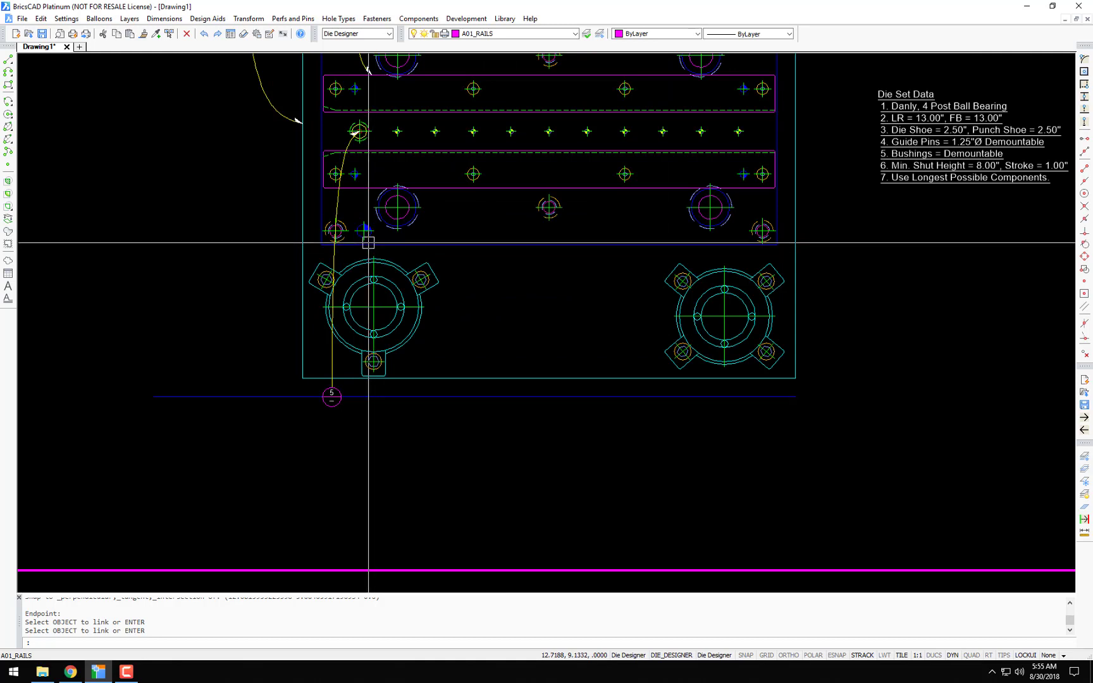
key(Return)
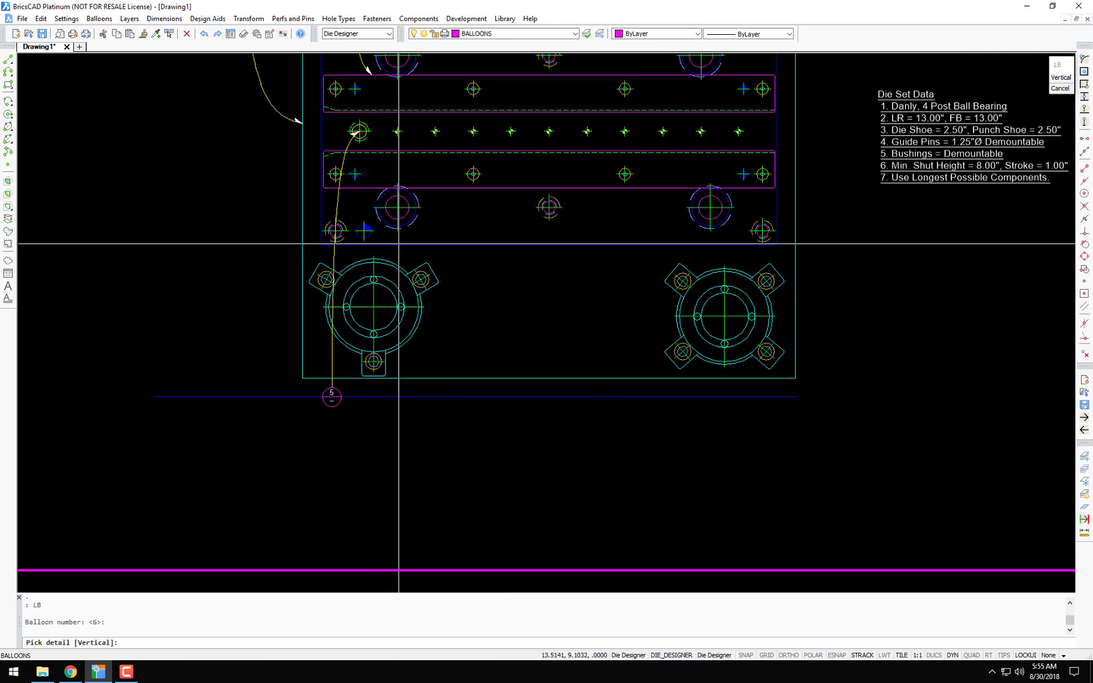
click(375, 226)
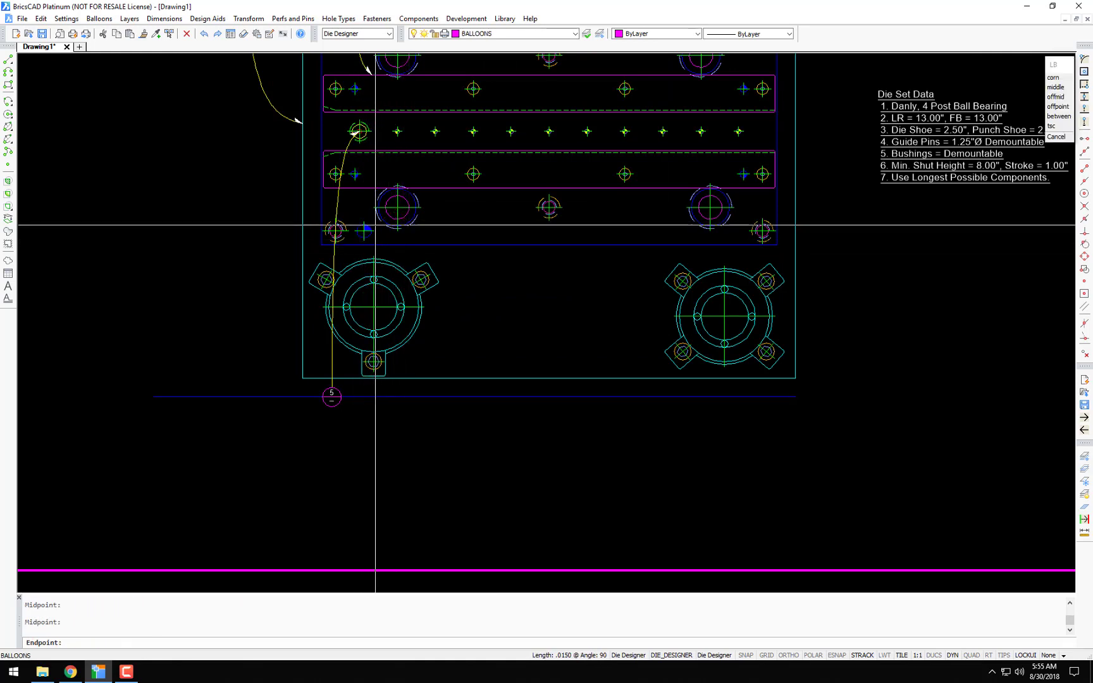
click(390, 396)
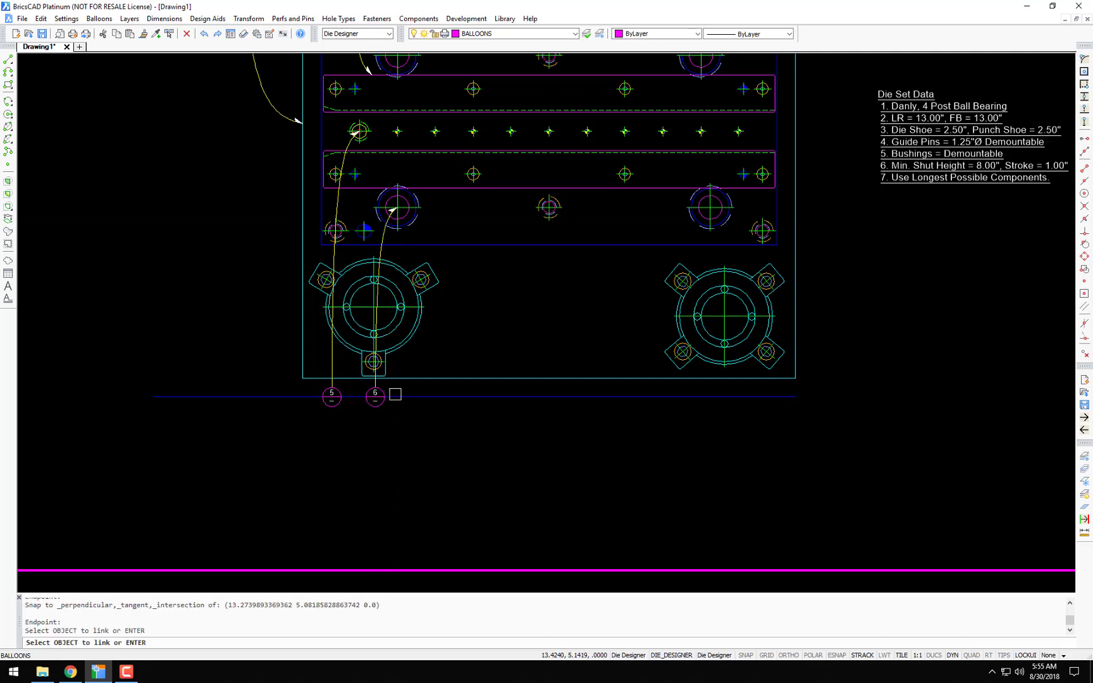
scroll(334, 202, up, 3)
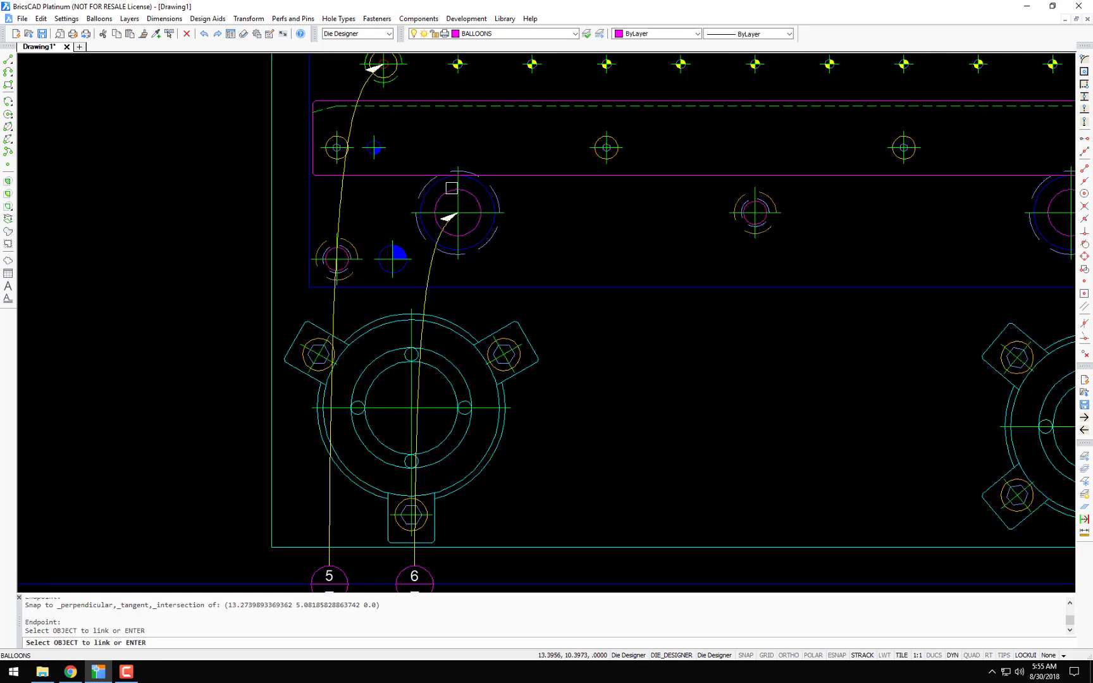
scroll(480, 202, up, 3)
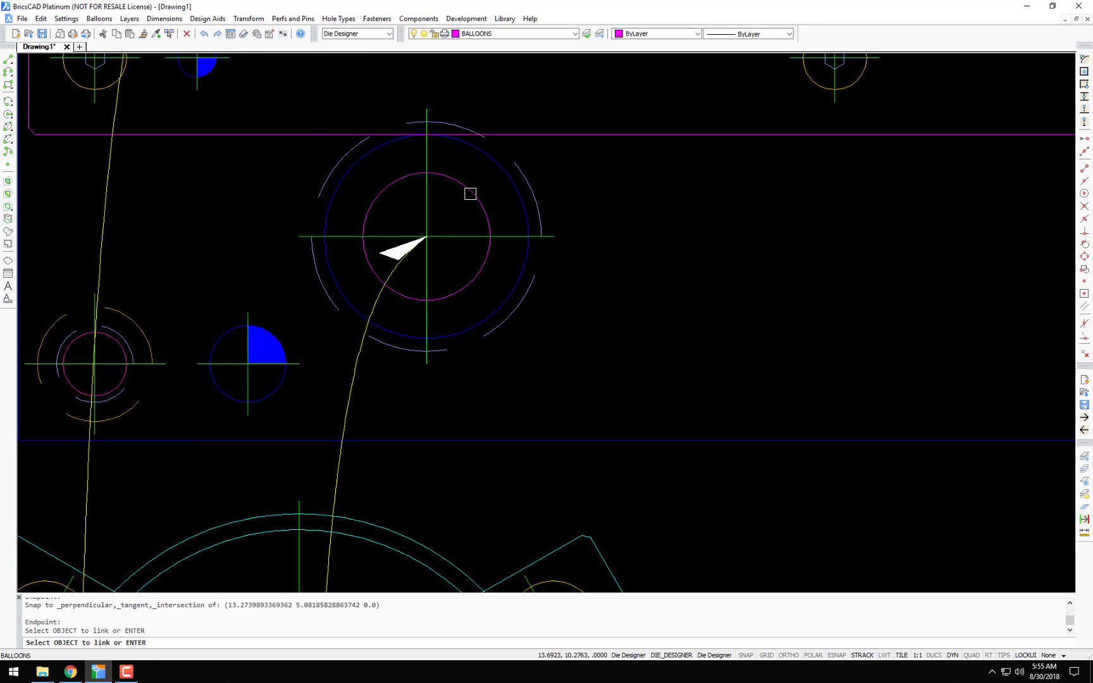
key(Return)
scroll(468, 193, down, 6)
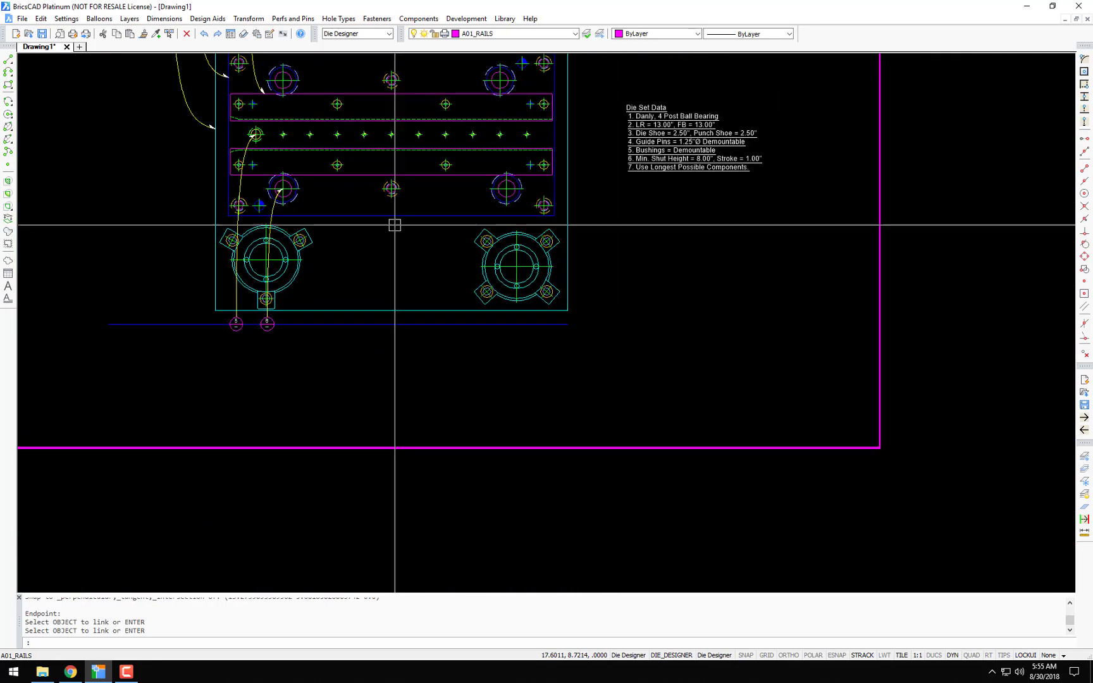
Step: Add split leader balloon 7 on the lower guide line, with its leader pointing to the centre of the die set's lower-right guide post
scroll(395, 225, up, 1)
scroll(520, 288, up, 2)
scroll(529, 278, down, 2)
middle_drag(503, 251, 563, 343)
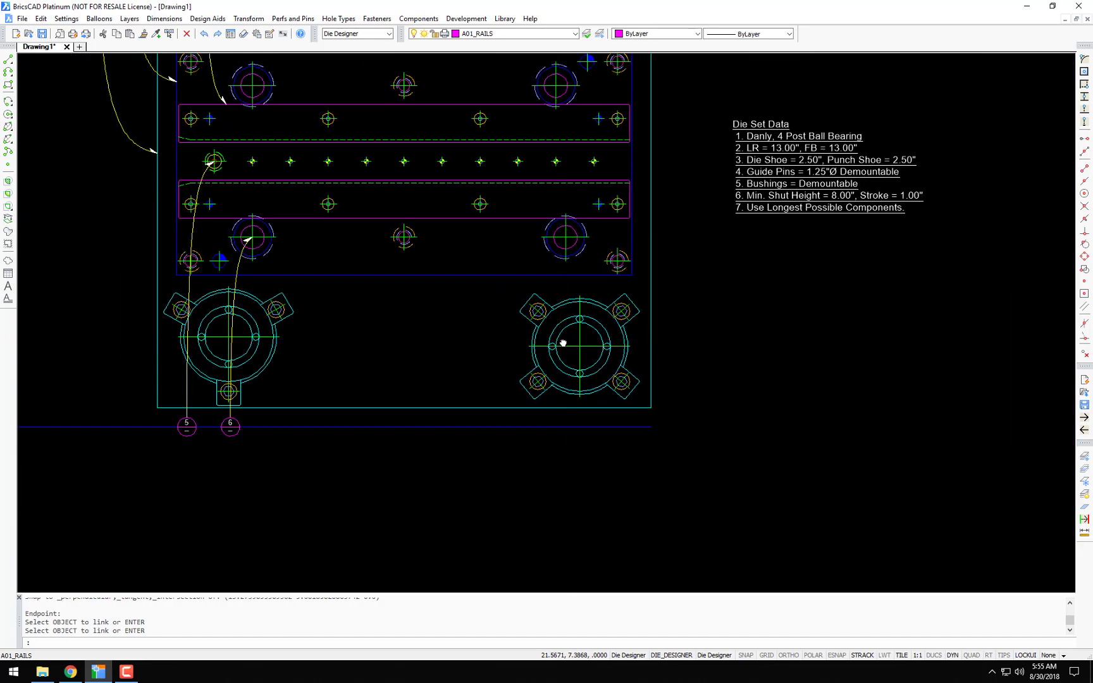
scroll(568, 358, up, 1)
text(LB)
key(Return)
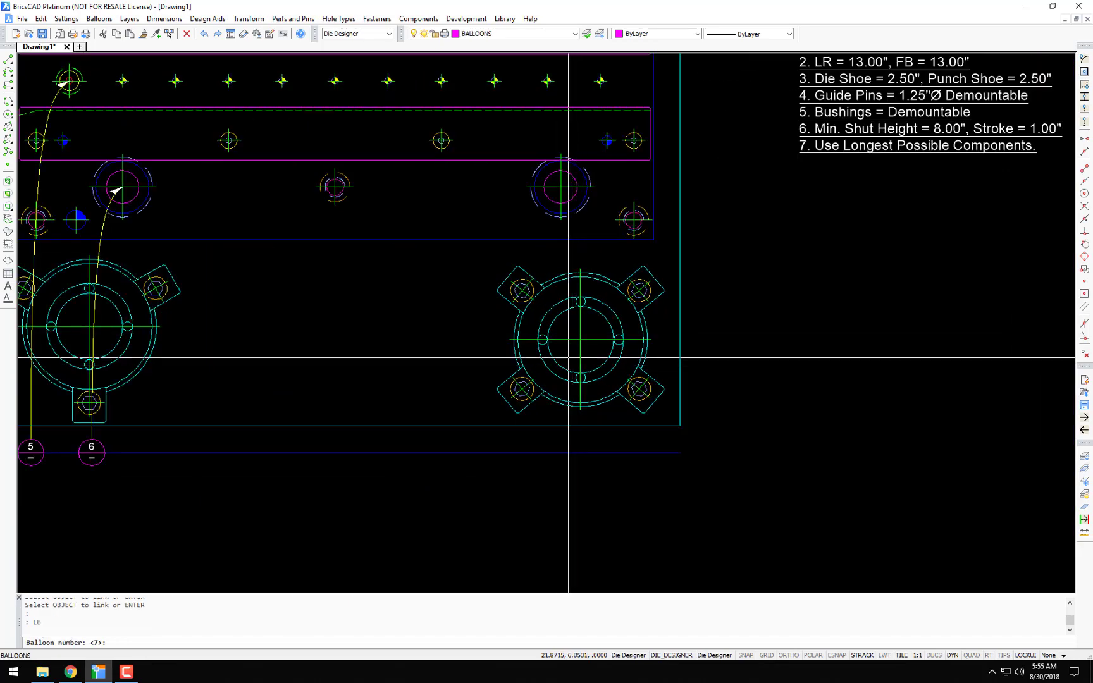
key(Return)
click(598, 367)
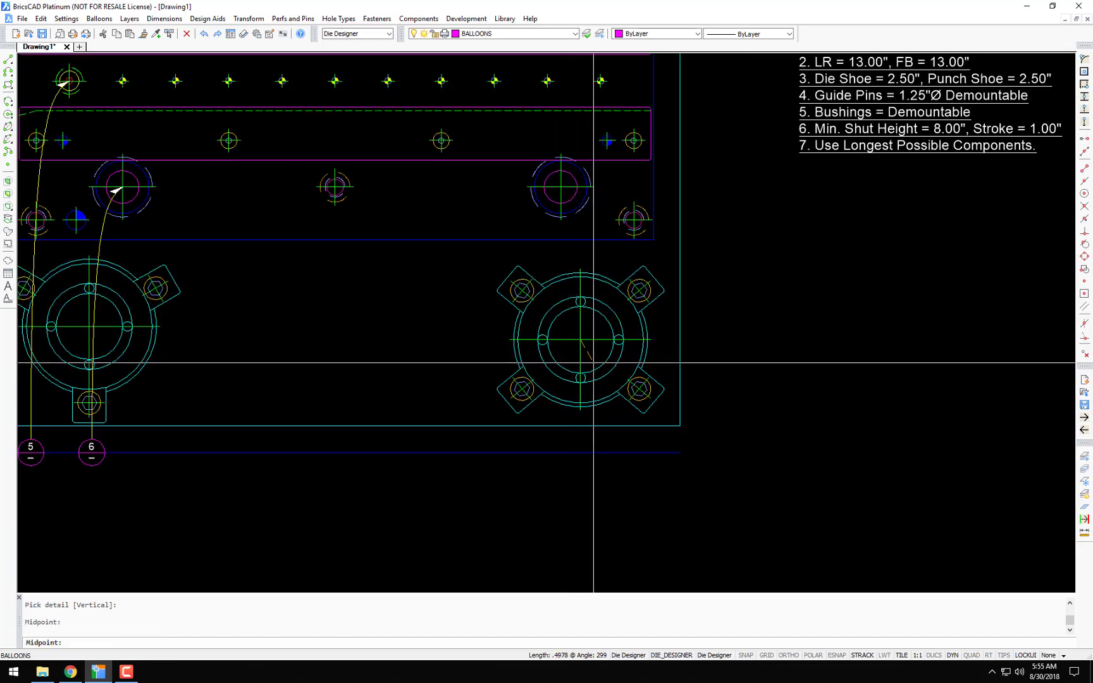
click(593, 391)
click(596, 453)
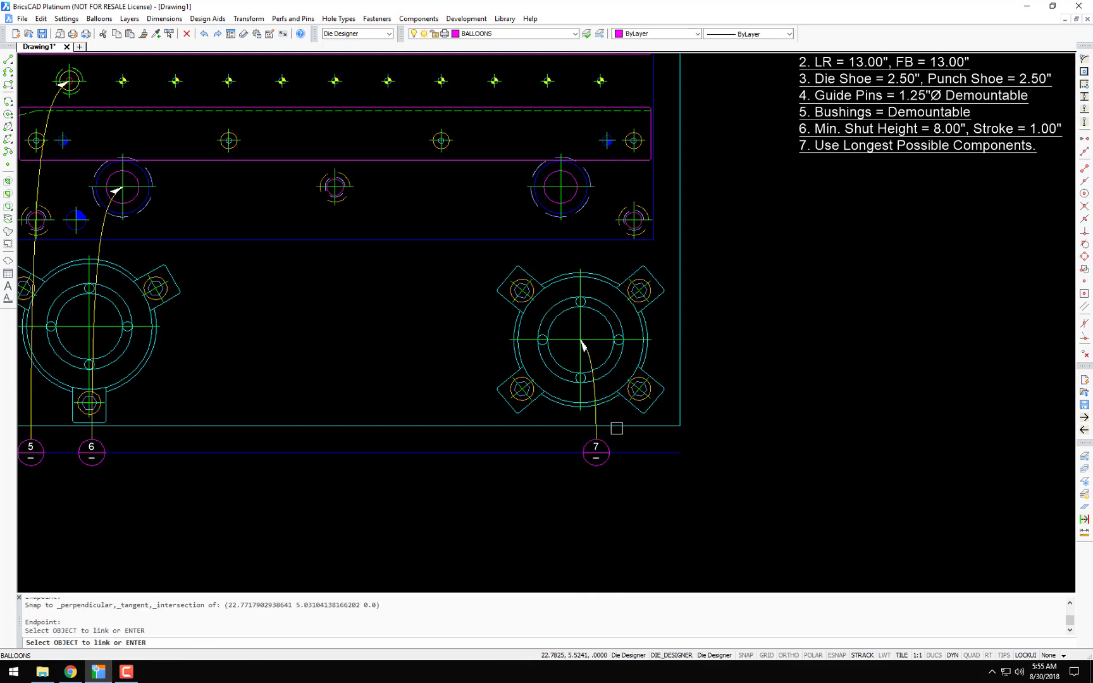
key(Return)
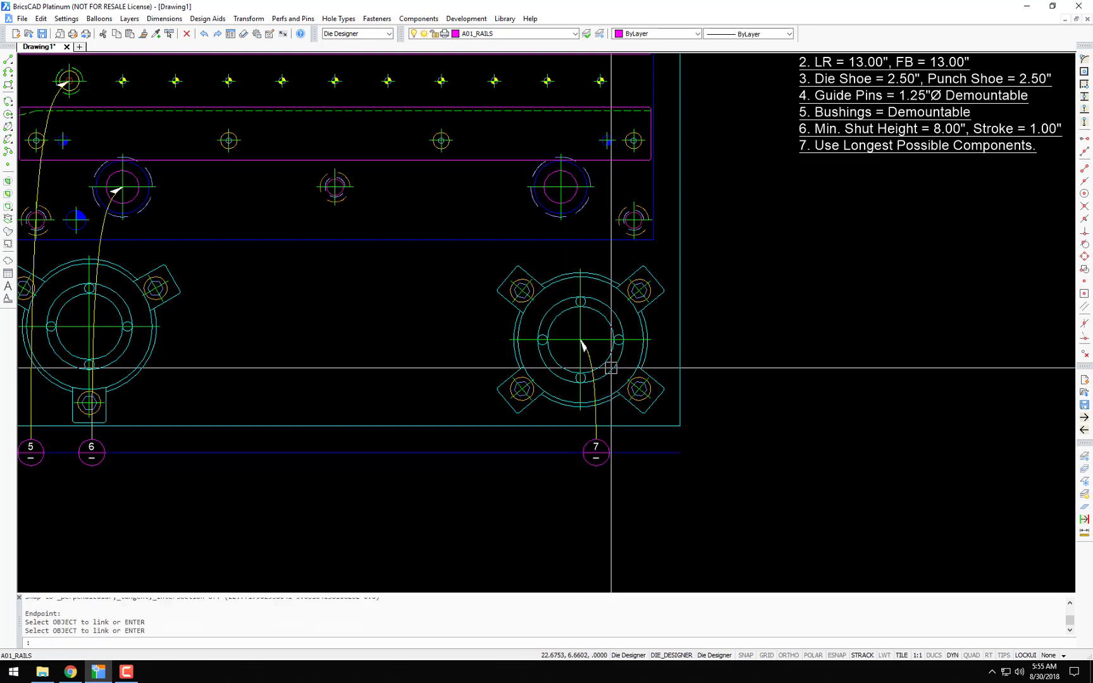
Step: Erase the two horizontal balloon guide lines, one above and one below the die set
scroll(582, 355, down, 3)
text(e)
key(Return)
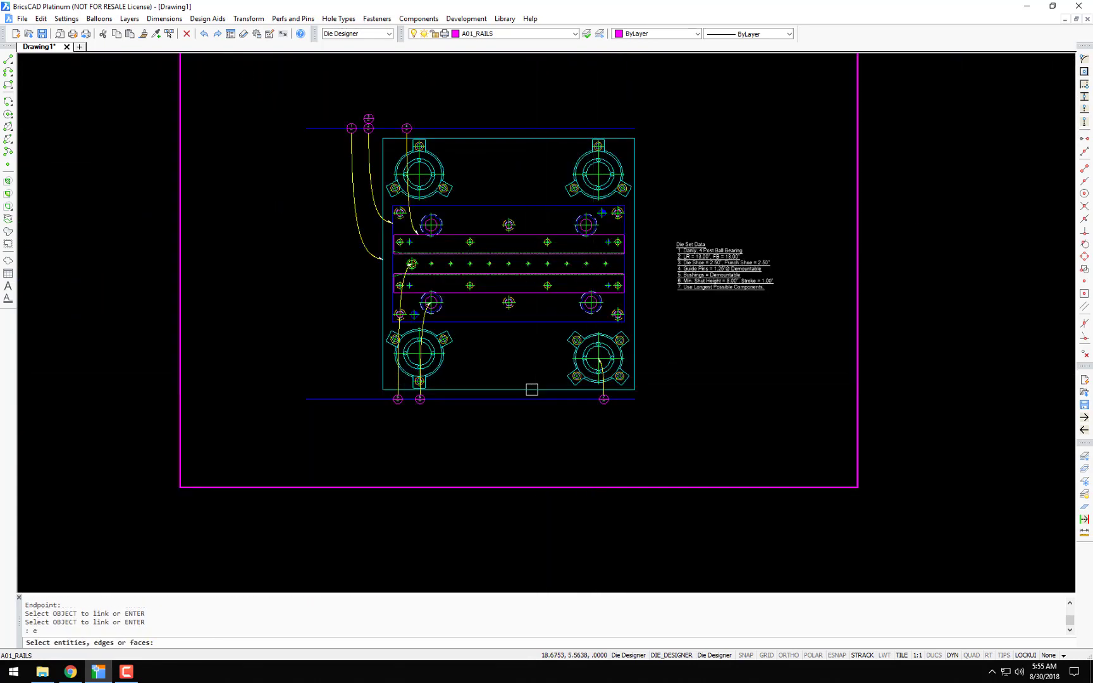
key(Return)
key(Return)
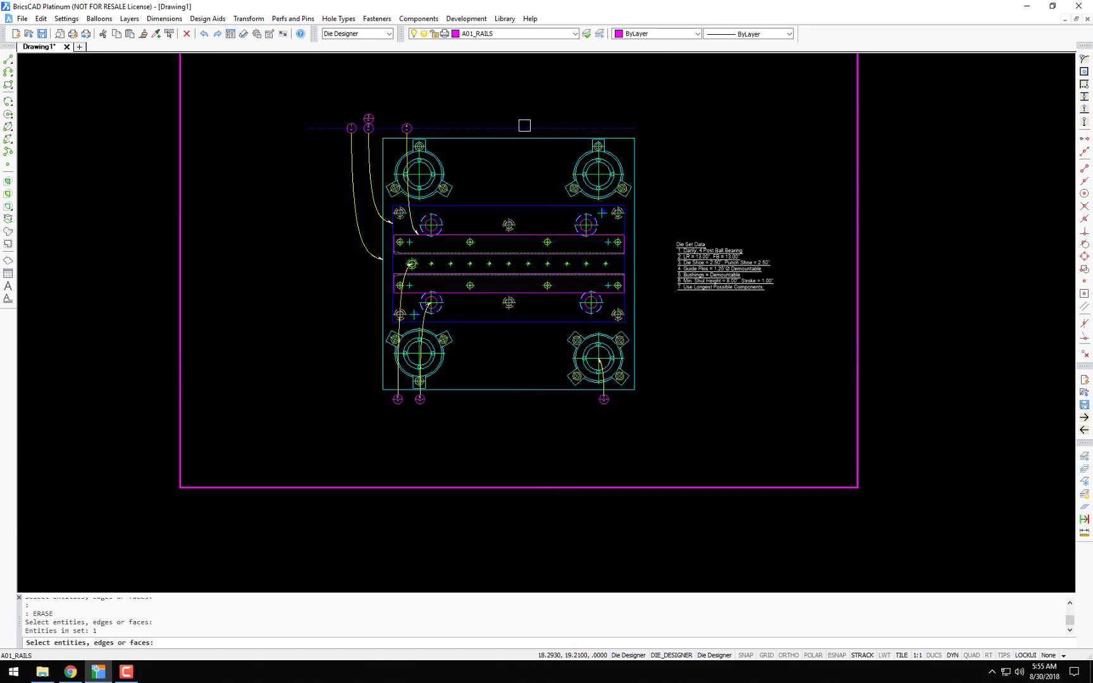
key(Return)
text(z)
key(Return)
text(e)
key(Return)
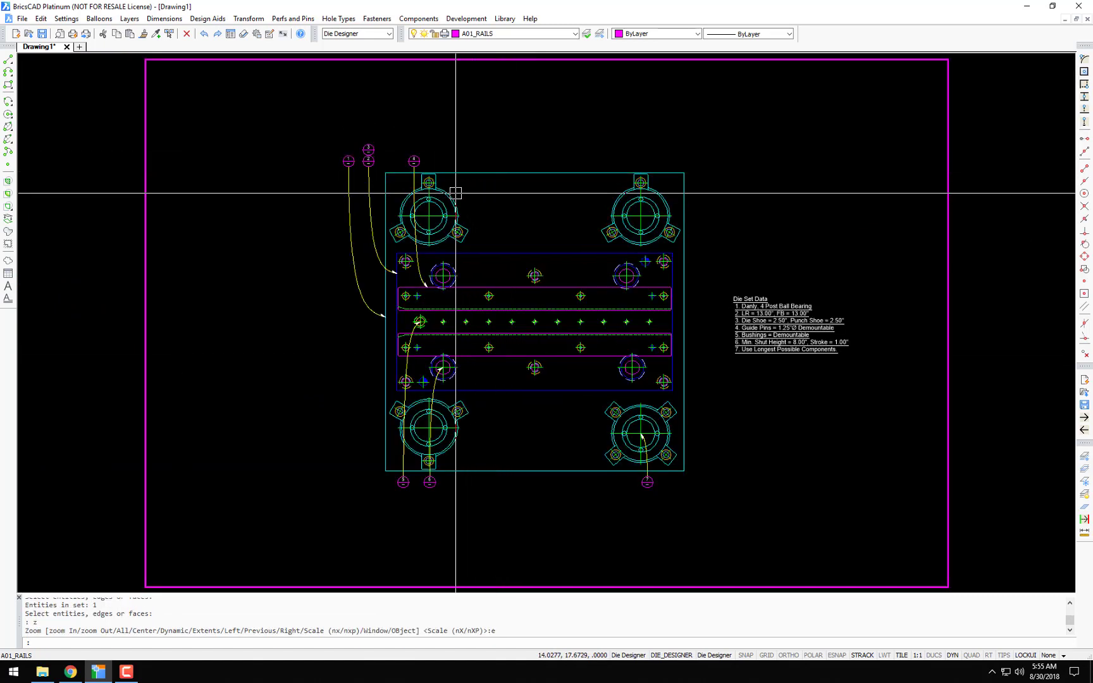